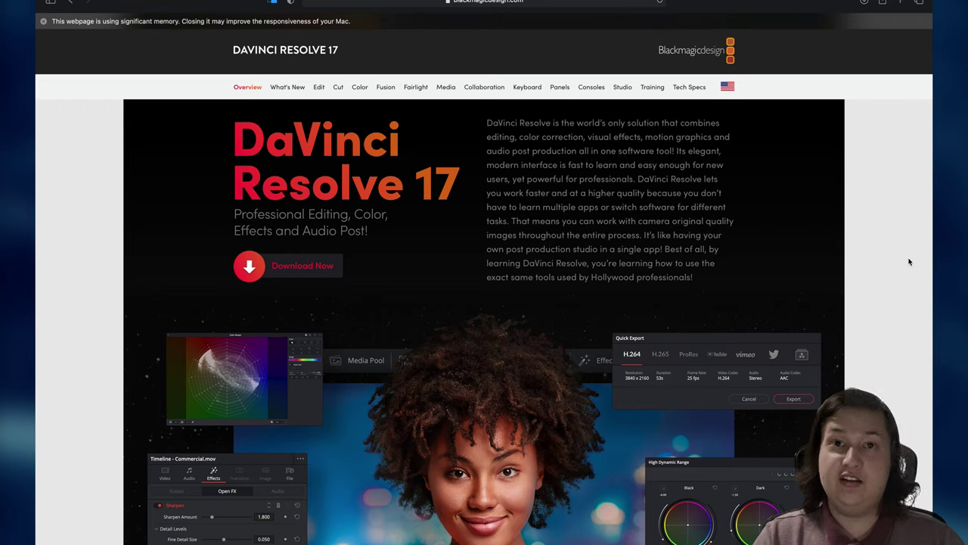
# Open the DaVinci Resolve 17 download options, review the free and Studio versions offered, and close them
pyautogui.scroll(-2, 898, 314)
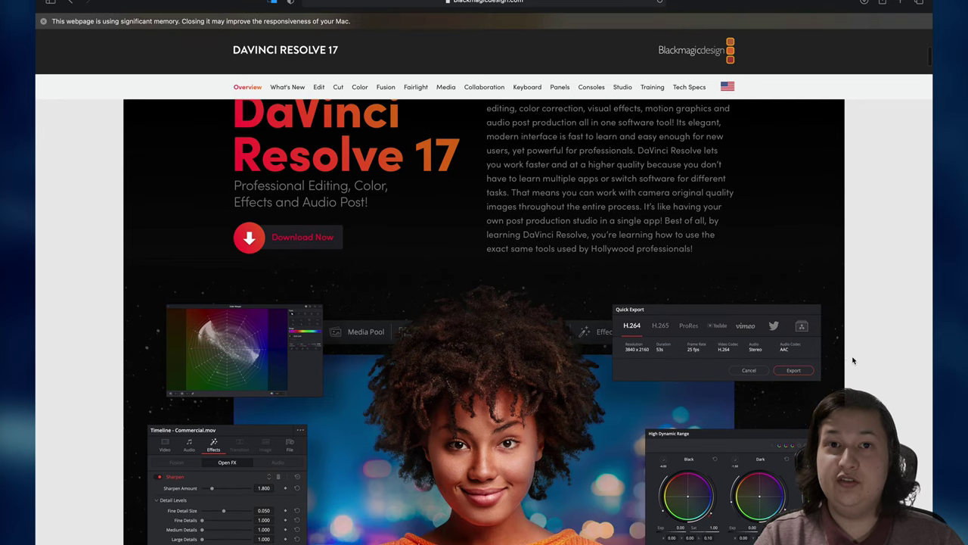
pyautogui.scroll(-8, 853, 360)
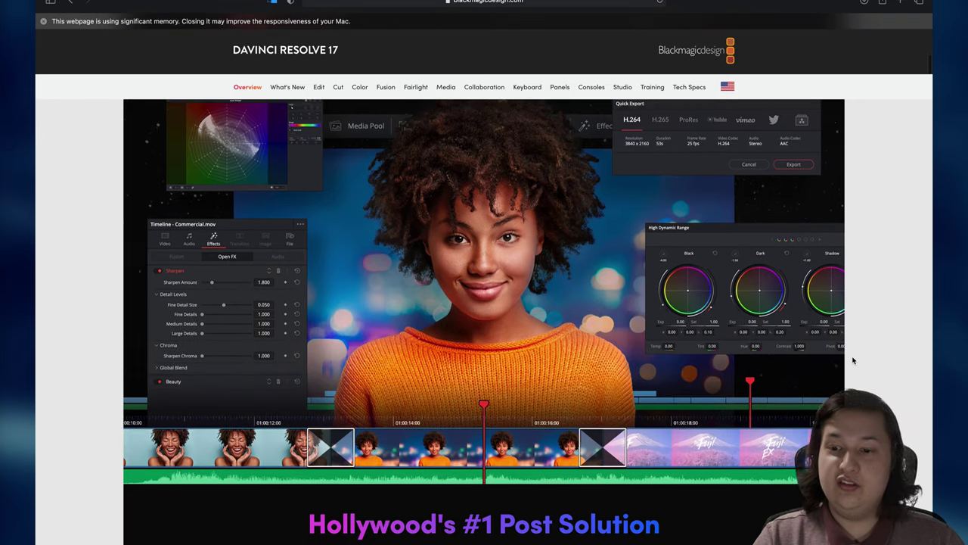
pyautogui.scroll(-6, 853, 360)
pyautogui.scroll(10, 854, 360)
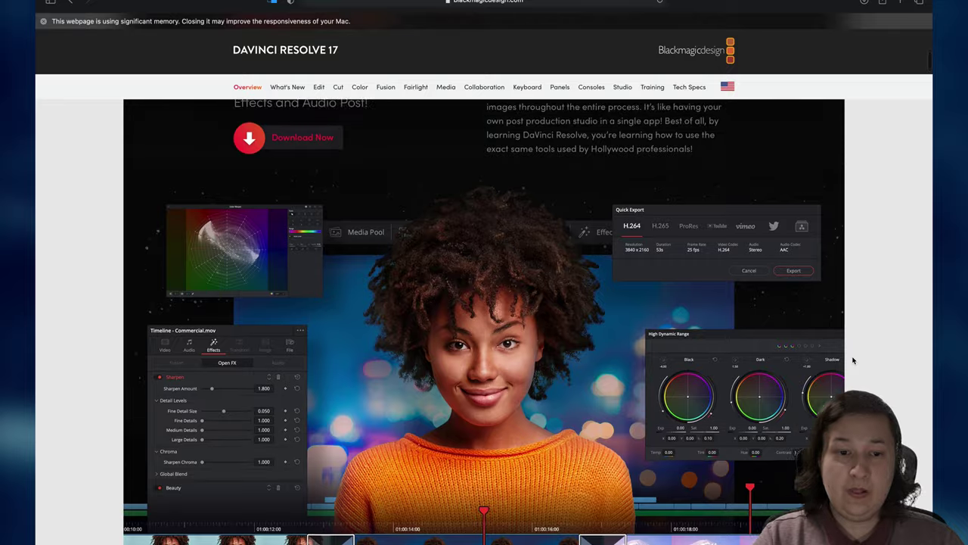
pyautogui.scroll(6, 853, 360)
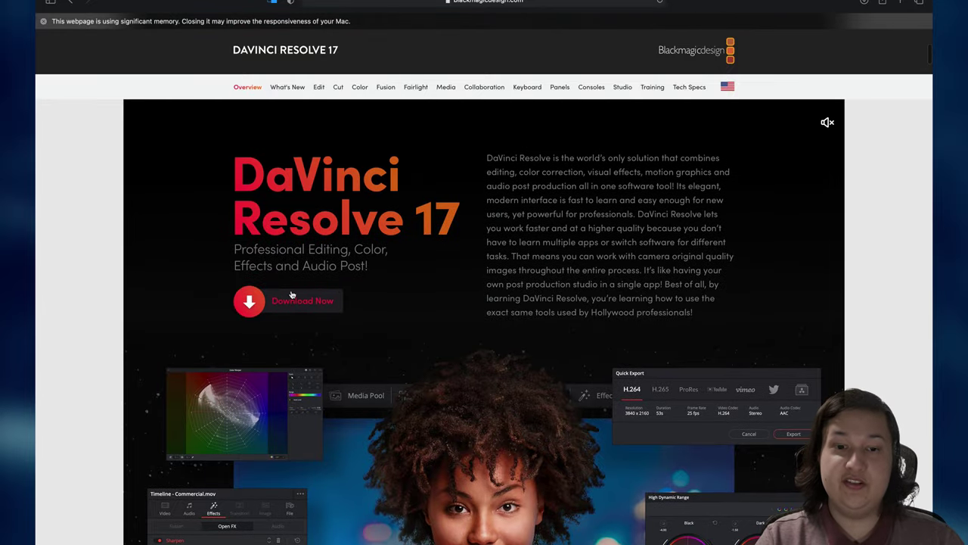
pyautogui.click(303, 309)
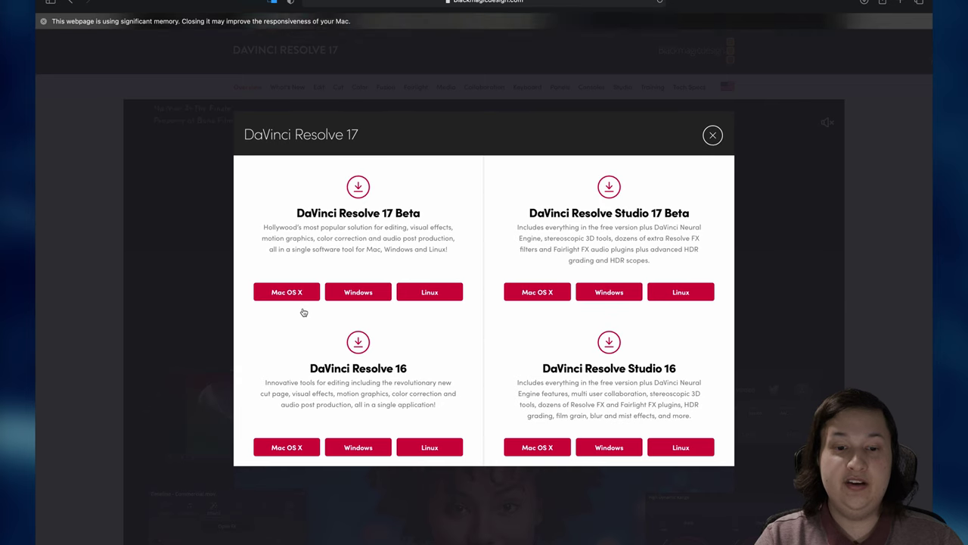
pyautogui.moveTo(298, 212); pyautogui.dragTo(430, 217)
pyautogui.click(430, 218)
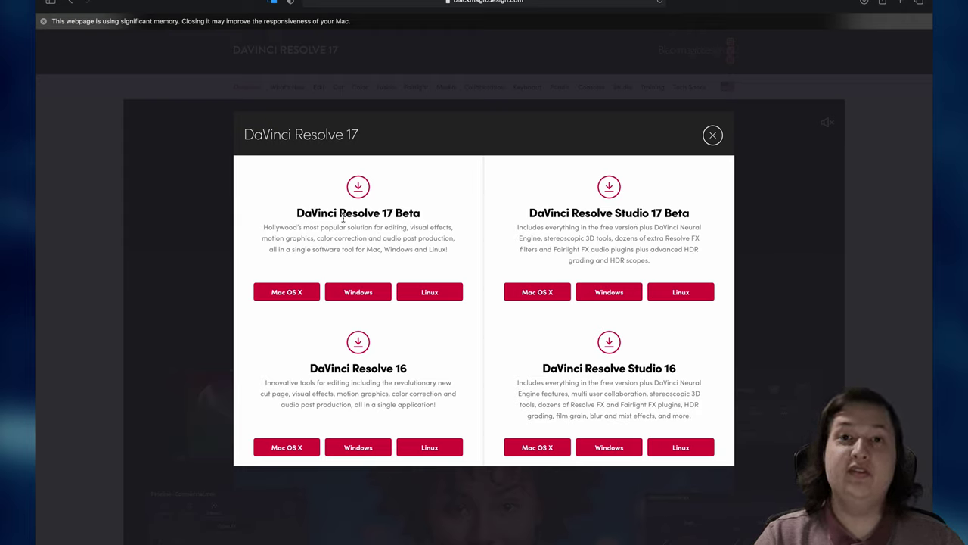
pyautogui.click(713, 135)
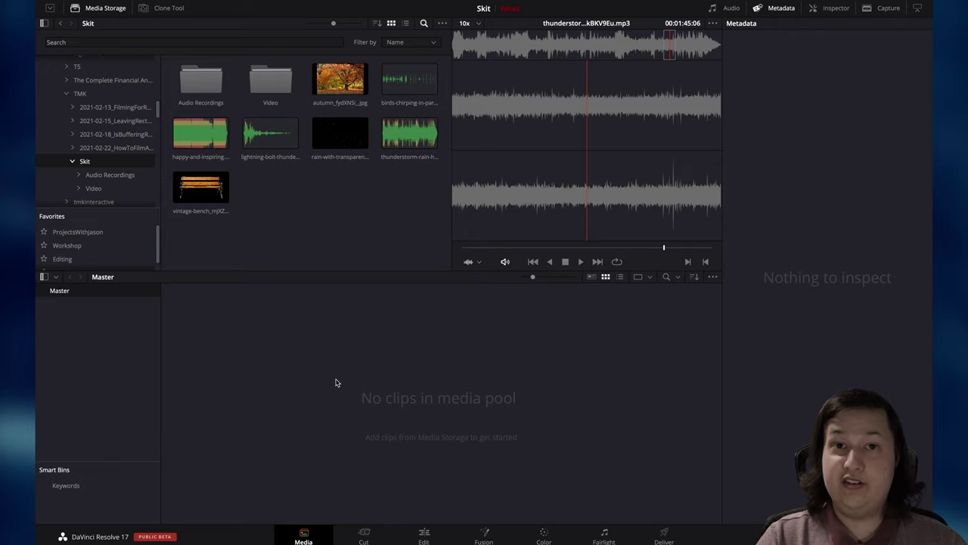
# Add a bin named Footage to the Master bin of the media pool
pyautogui.rightClick(363, 341)
pyautogui.click(261, 343)
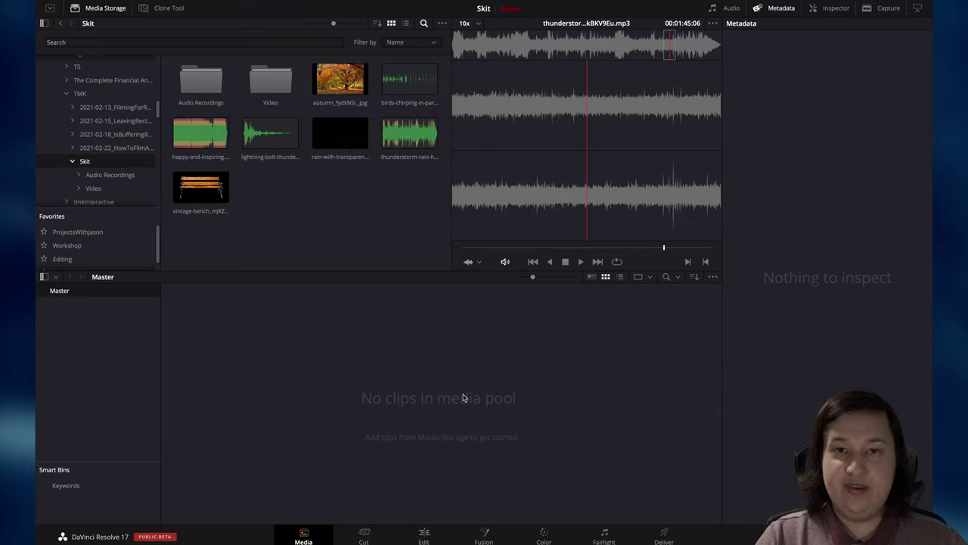
pyautogui.rightClick(396, 378)
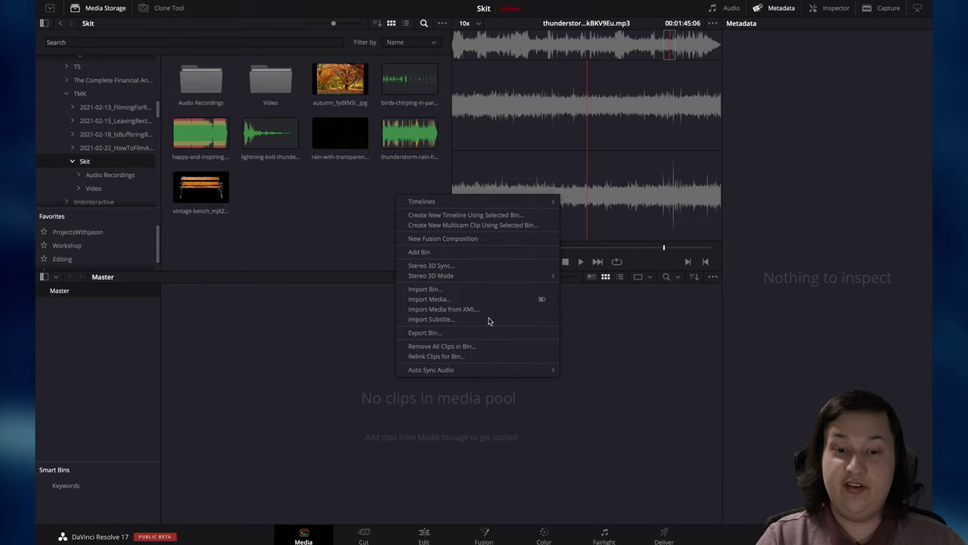
pyautogui.click(469, 251)
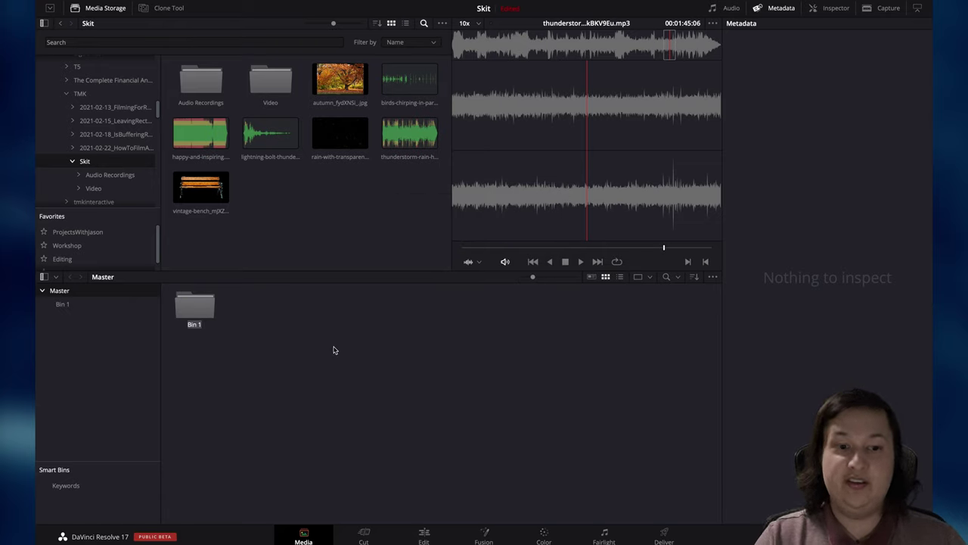
pyautogui.press('BackSpace')
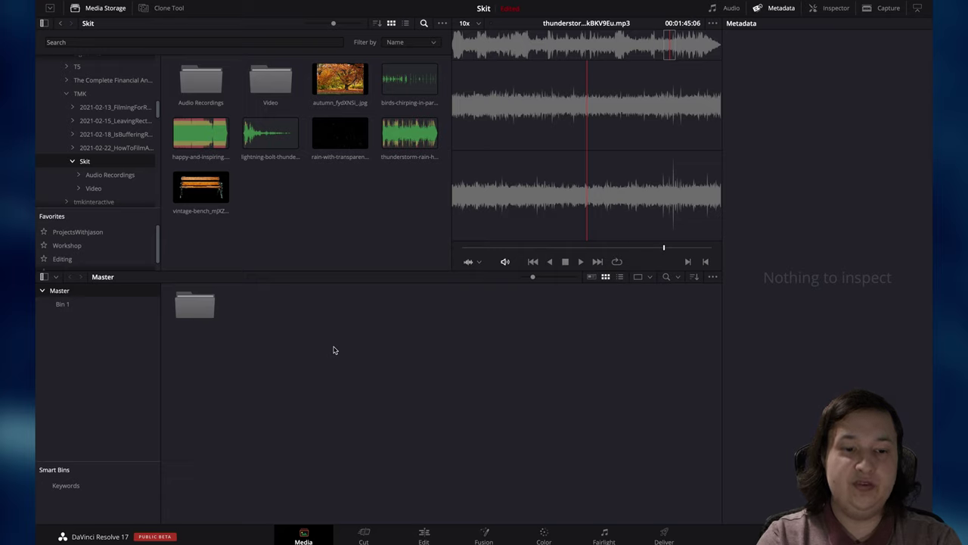
pyautogui.write('Fodler')
pyautogui.press('BackSpace')
pyautogui.press('BackSpace')
pyautogui.press('BackSpace')
pyautogui.press('BackSpace')
pyautogui.write('otage')
pyautogui.press('Return')
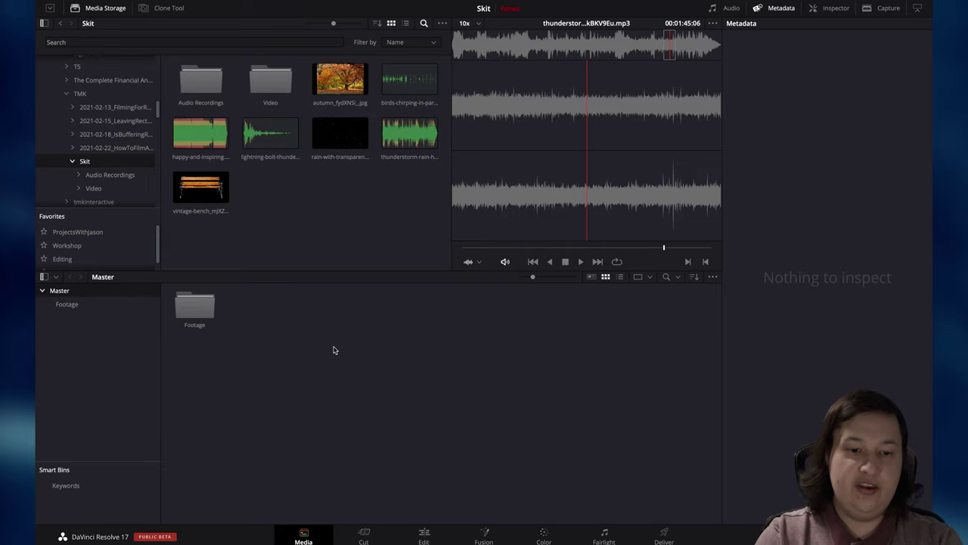
# Add the three green-screen clips from Skit's Video folder to the Footage bin, without changing the project frame rate
pyautogui.doubleClick(201, 317)
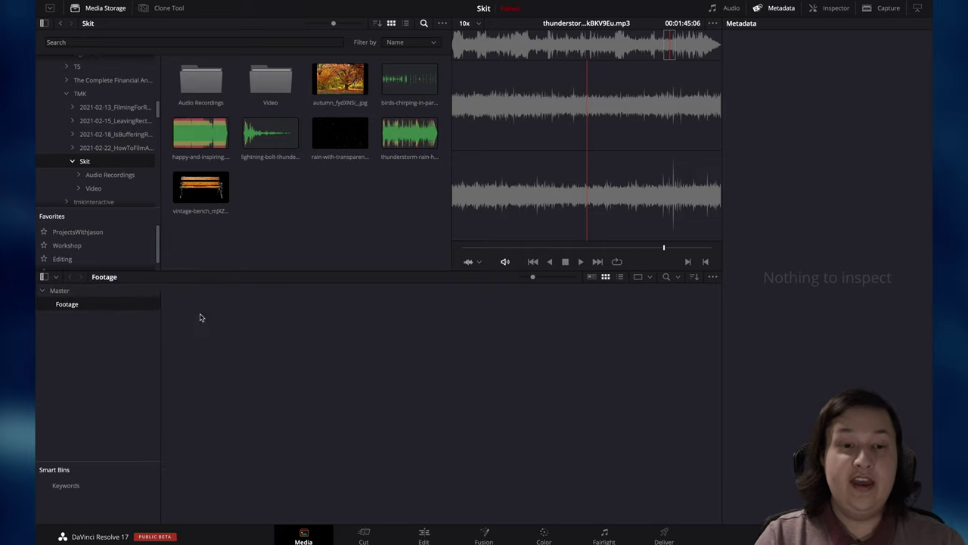
pyautogui.click(286, 140)
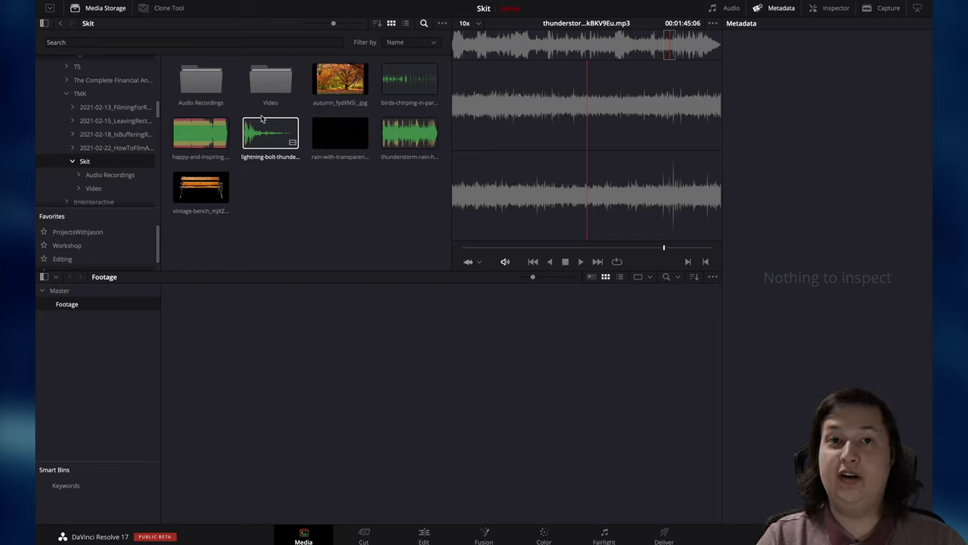
pyautogui.scroll(1, 121, 91)
pyautogui.scroll(-1, 100, 134)
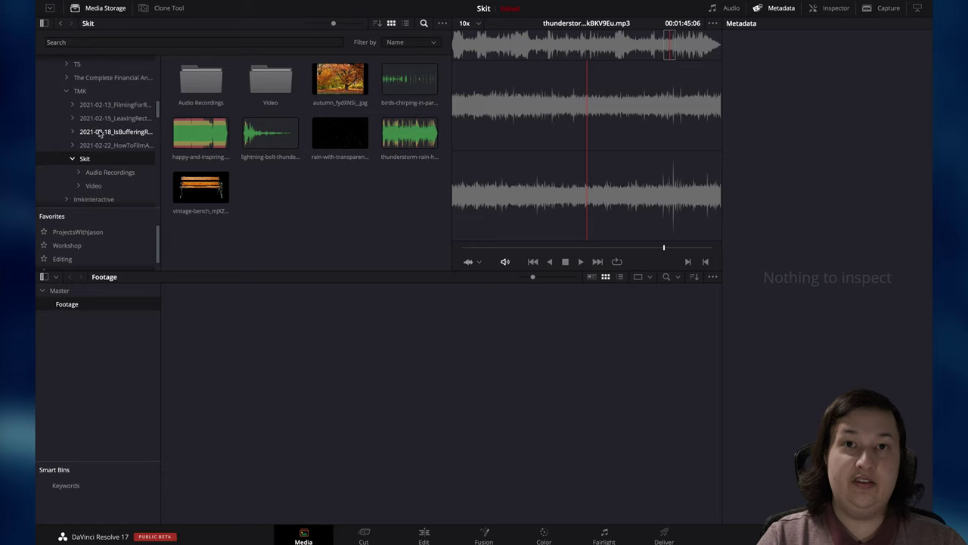
pyautogui.scroll(-2, 99, 134)
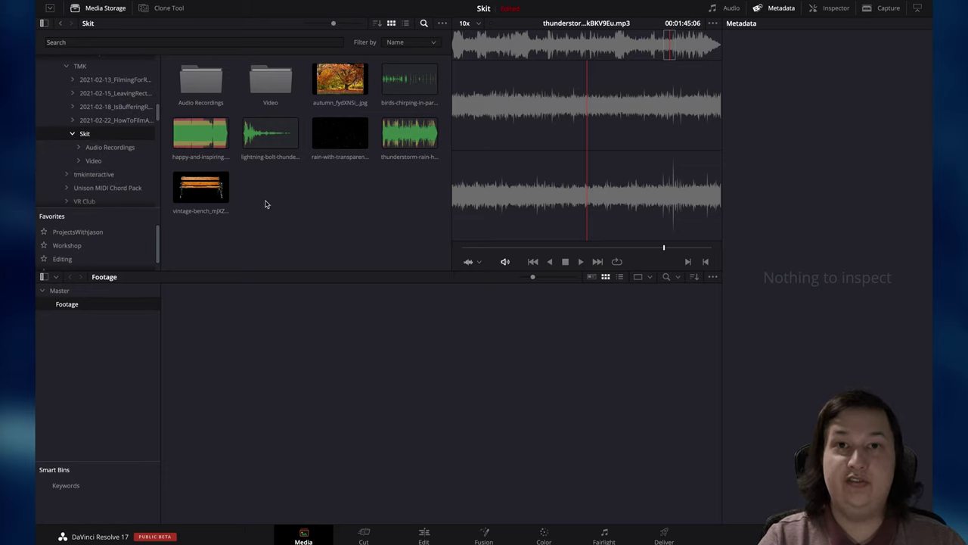
pyautogui.doubleClick(277, 90)
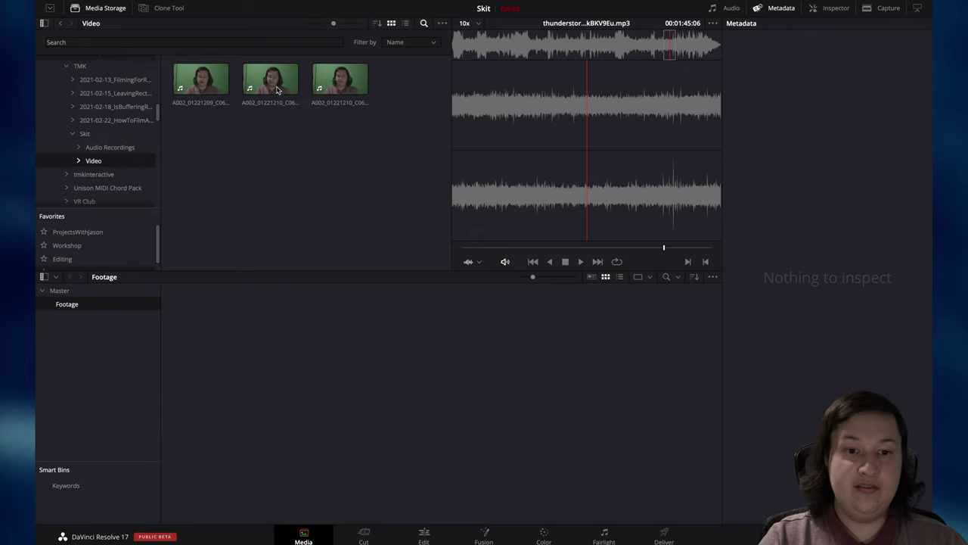
pyautogui.moveTo(331, 138); pyautogui.dragTo(289, 330)
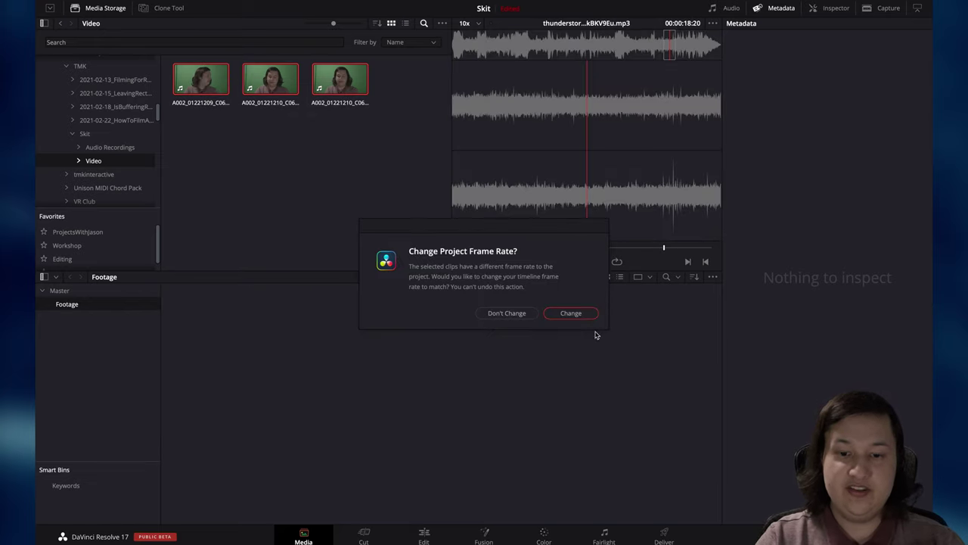
pyautogui.click(507, 313)
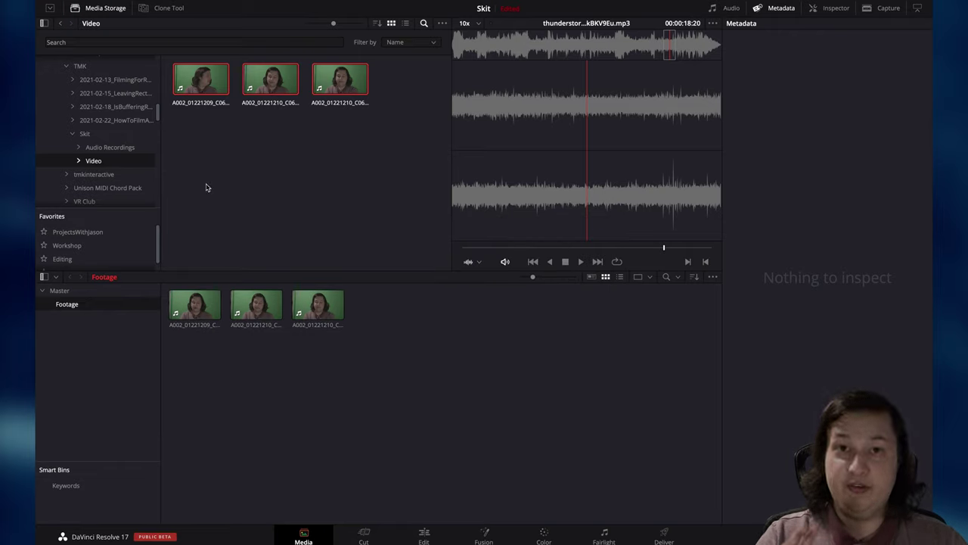
# Add ZOOM0055.WAV, ZOOM0056.WAV and ZOOM0057.WAV from the Audio Recordings folder to the Footage bin
pyautogui.click(122, 154)
pyautogui.moveTo(351, 125); pyautogui.dragTo(338, 119)
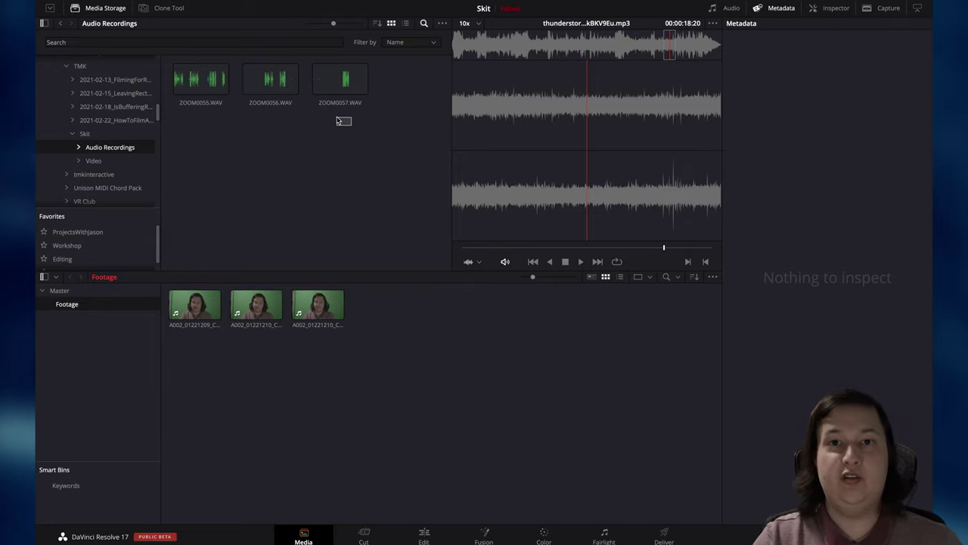
pyautogui.moveTo(338, 120); pyautogui.dragTo(554, 398)
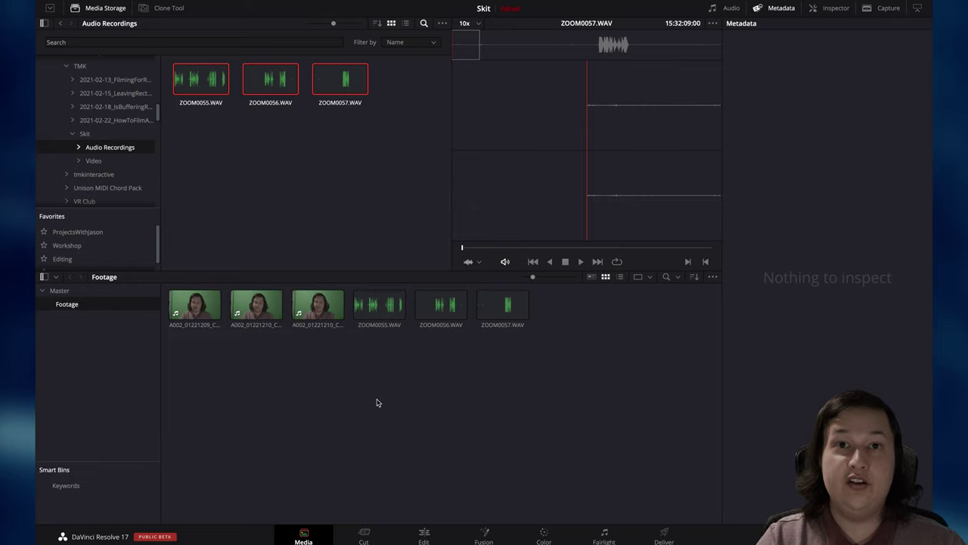
# Auto-sync the audio of the Footage bin's clips based on waveform
pyautogui.rightClick(433, 392)
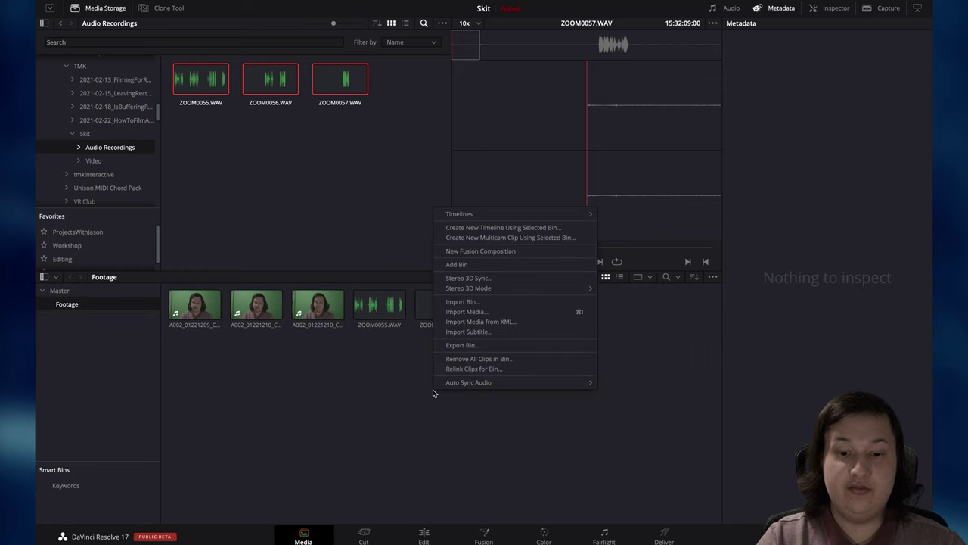
pyautogui.moveTo(506, 387)
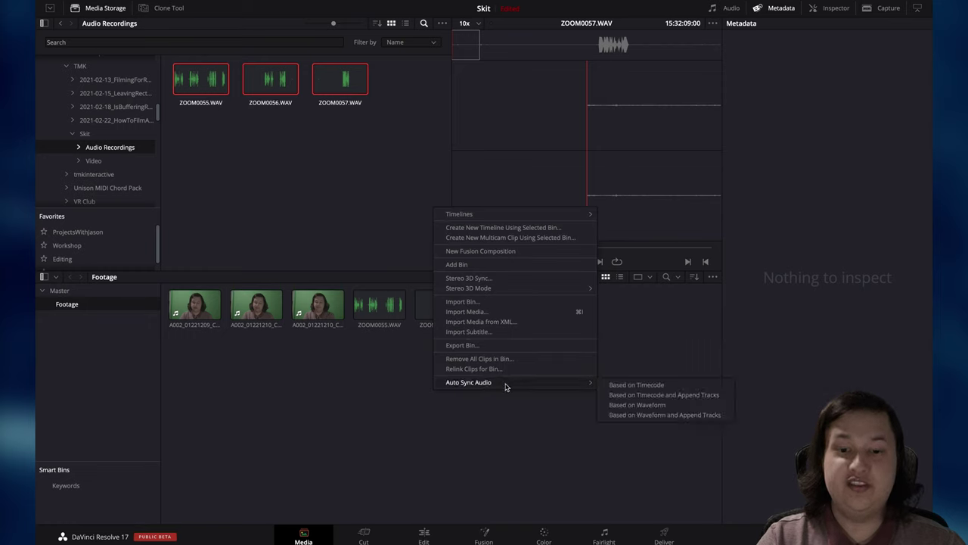
pyautogui.click(649, 407)
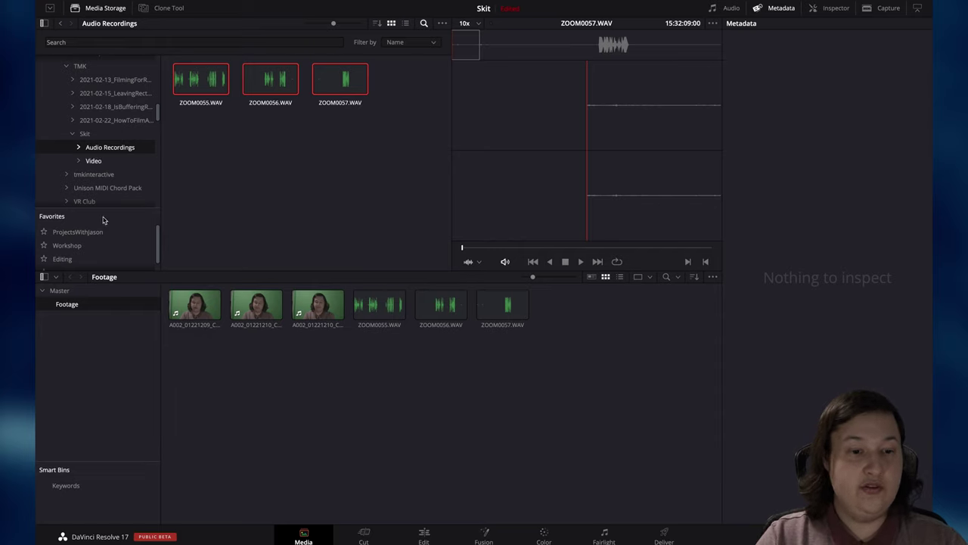
# Add the Skit folder's loose image, sound and rain files, from the autumn picture through the vintage bench, to the Master bin
pyautogui.click(87, 135)
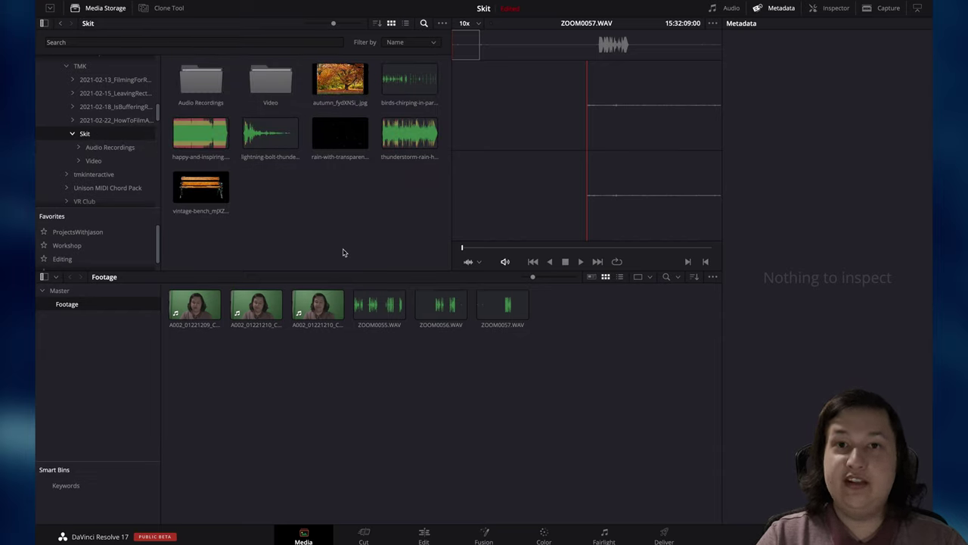
pyautogui.click(351, 89)
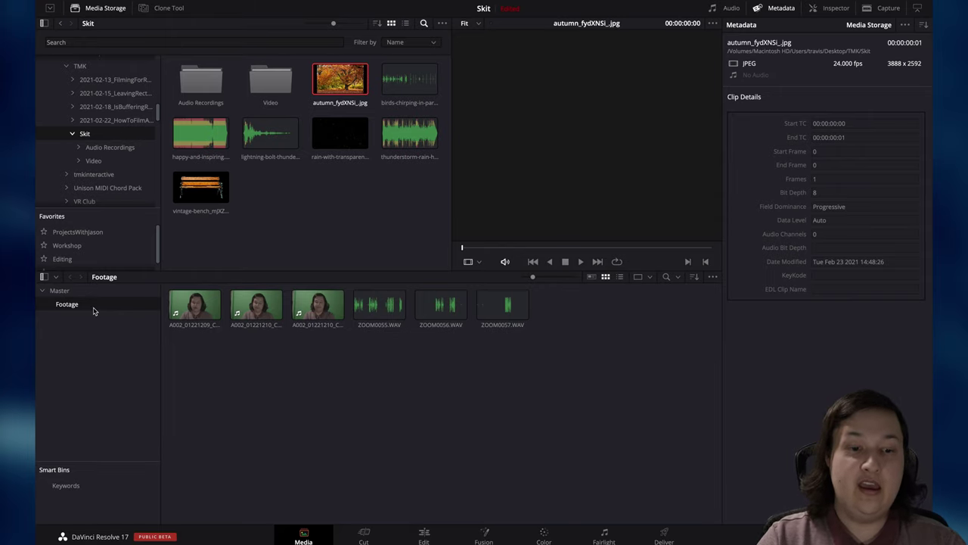
pyautogui.click(62, 292)
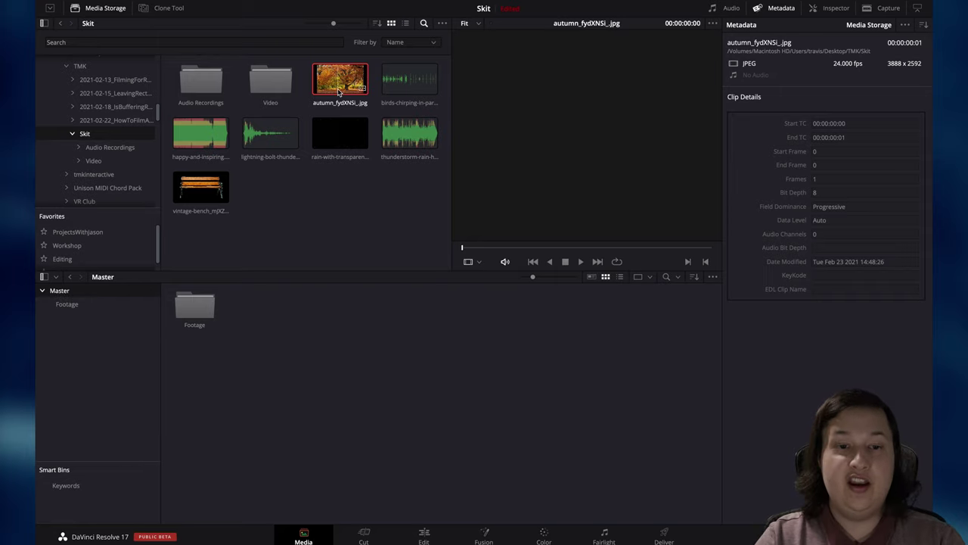
pyautogui.keyDown('shift'); pyautogui.click(211, 184); pyautogui.keyUp('shift')
pyautogui.moveTo(271, 134); pyautogui.dragTo(322, 356)
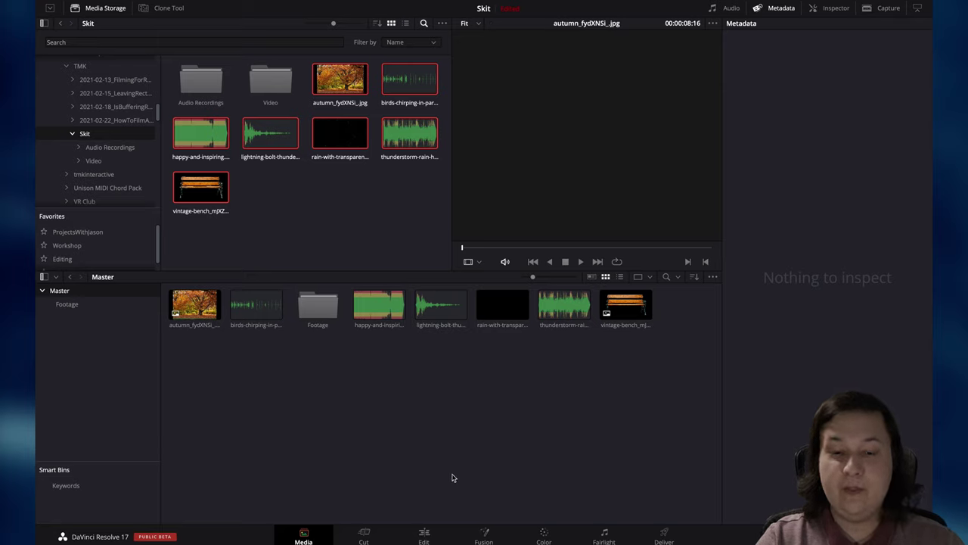
# Create an empty timeline named Timeline 1 on the Edit page with 5 video tracks and 5 audio tracks, using project settings
pyautogui.click(425, 535)
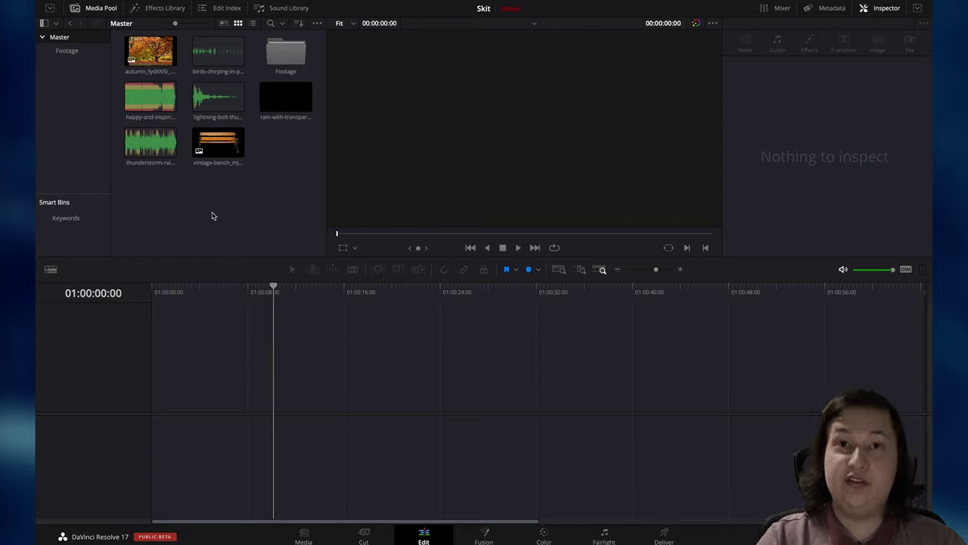
pyautogui.rightClick(233, 224)
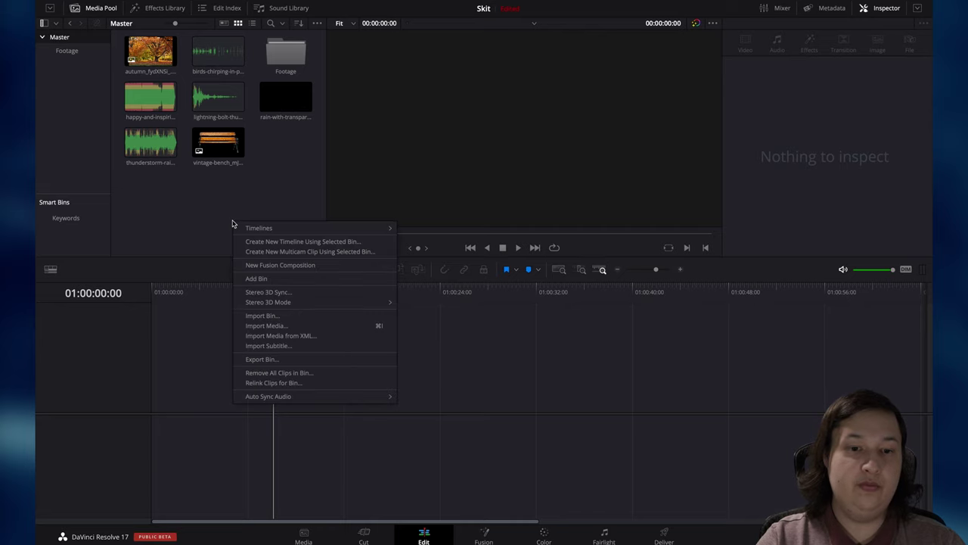
pyautogui.moveTo(366, 230)
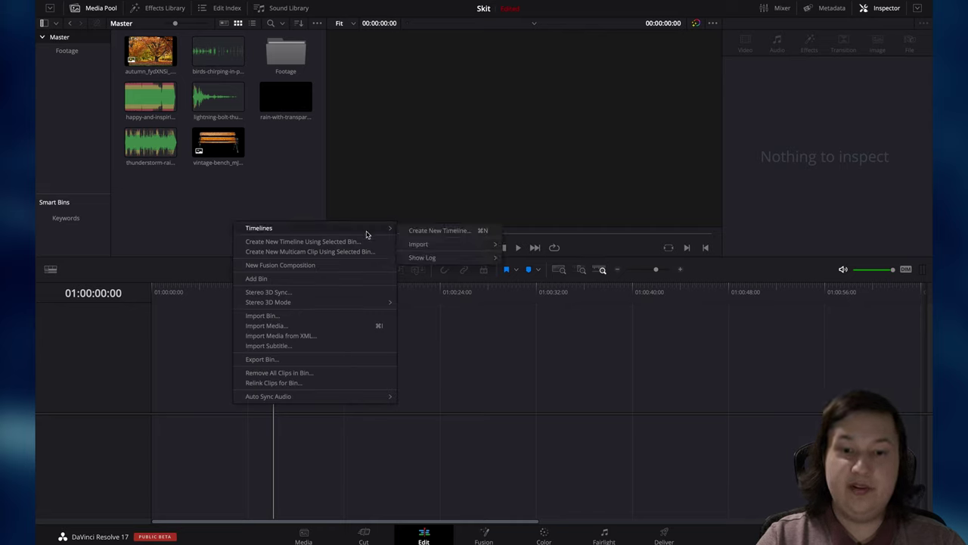
pyautogui.click(457, 231)
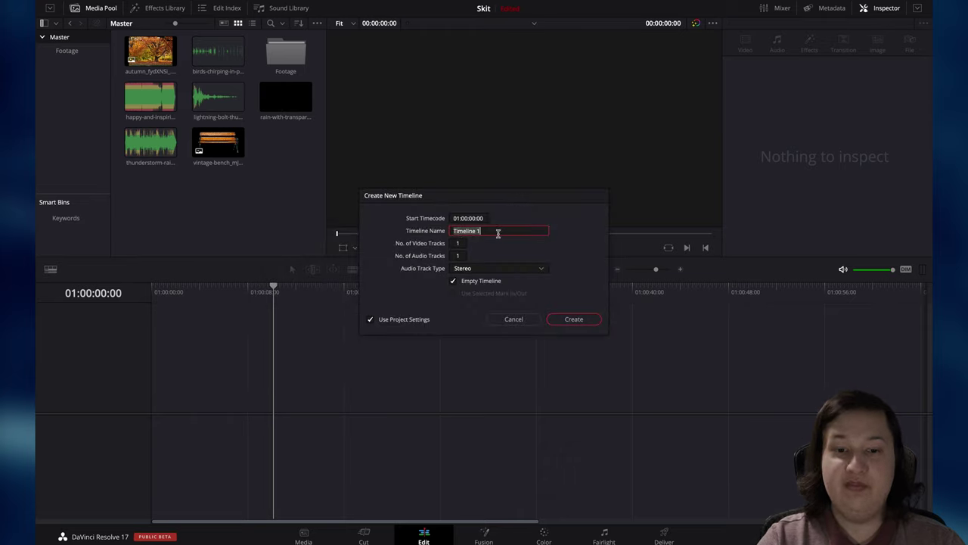
pyautogui.click(461, 245)
pyautogui.click(462, 244)
pyautogui.write('5')
pyautogui.click(462, 255)
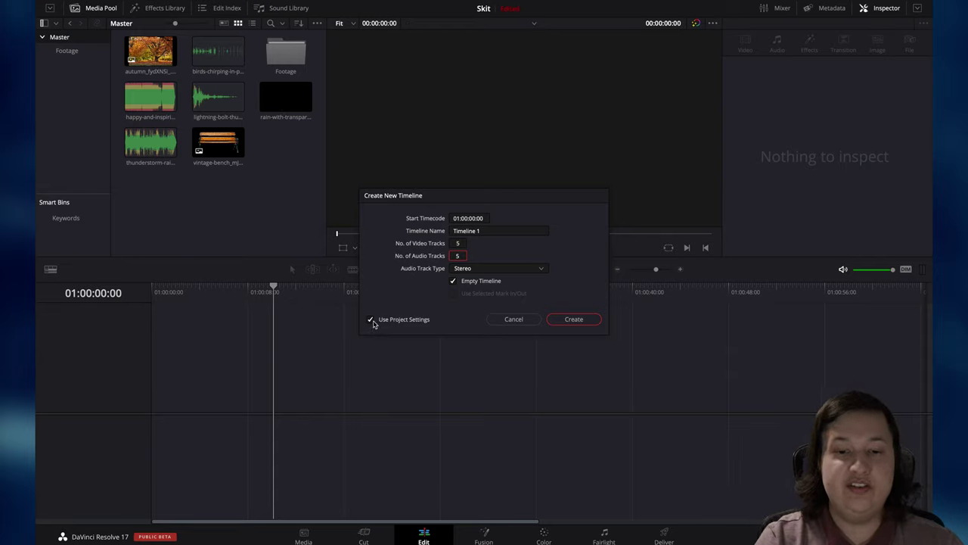
pyautogui.click(580, 321)
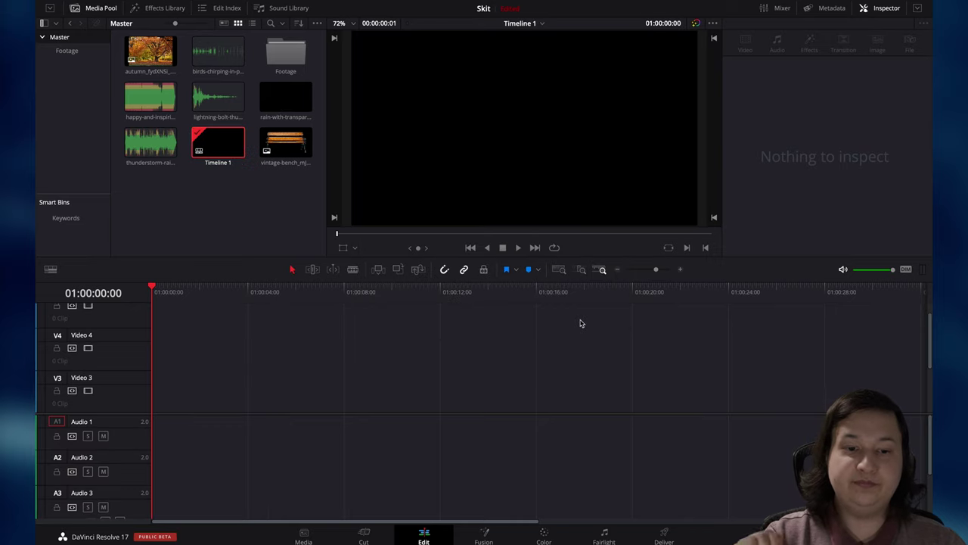
pyautogui.scroll(1, 125, 368)
pyautogui.scroll(-2, 125, 369)
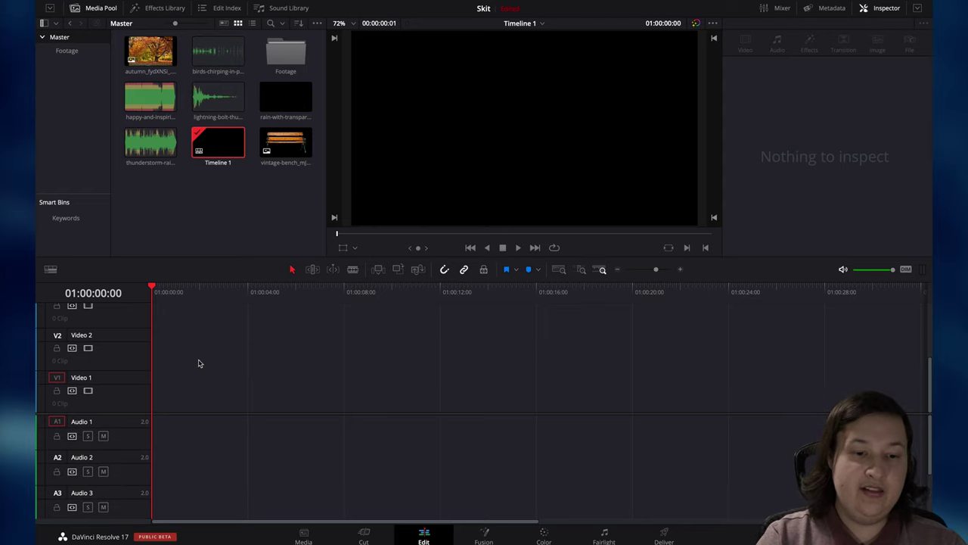
# Apply the Blackmagic Pocket 6K Film to Extended Video v4 LUT to the three video clips in the Footage bin
pyautogui.doubleClick(291, 59)
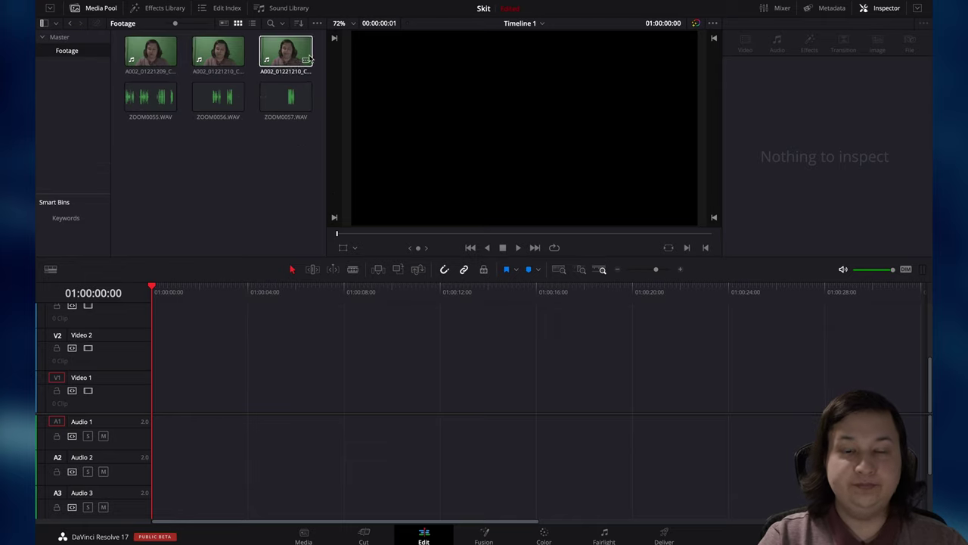
pyautogui.click(288, 61)
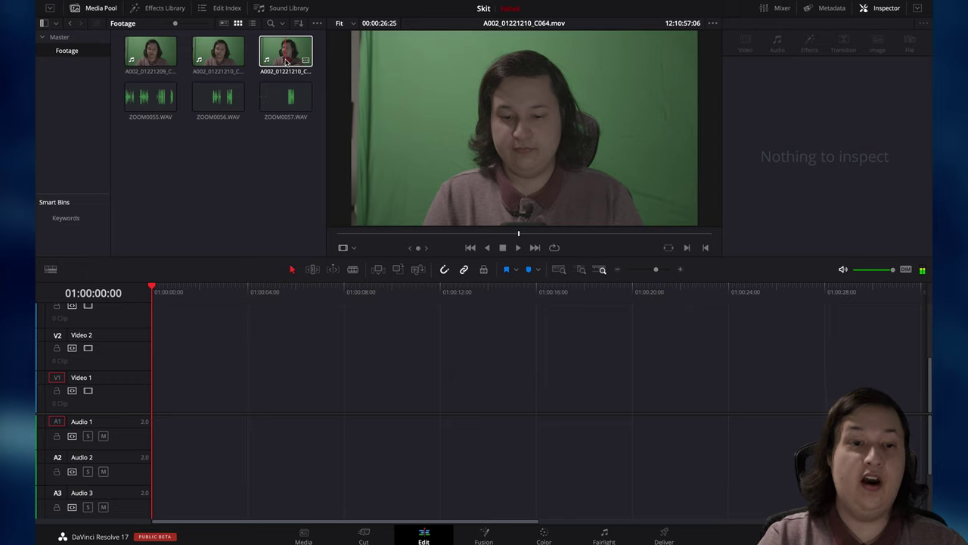
pyautogui.click(159, 57)
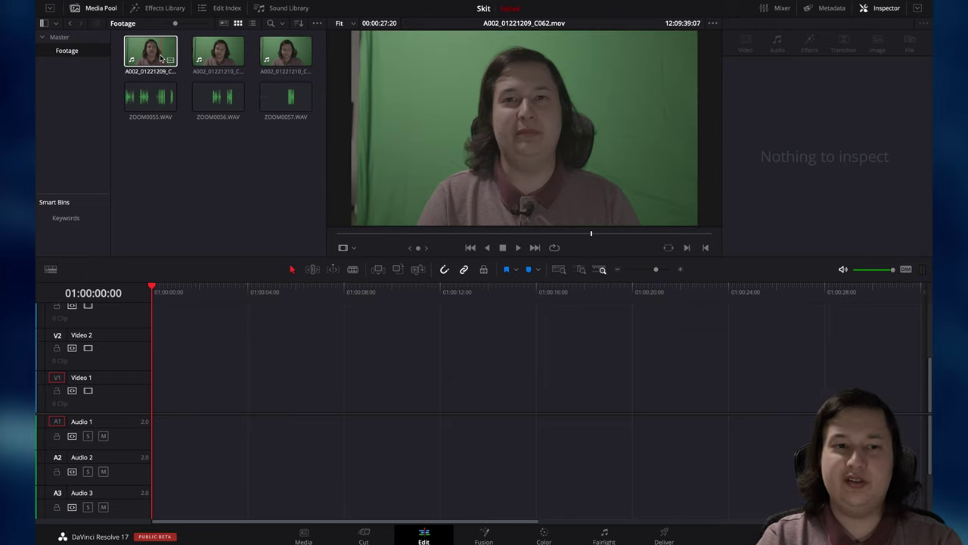
pyautogui.keyDown('shift'); pyautogui.click(298, 63); pyautogui.keyUp('shift')
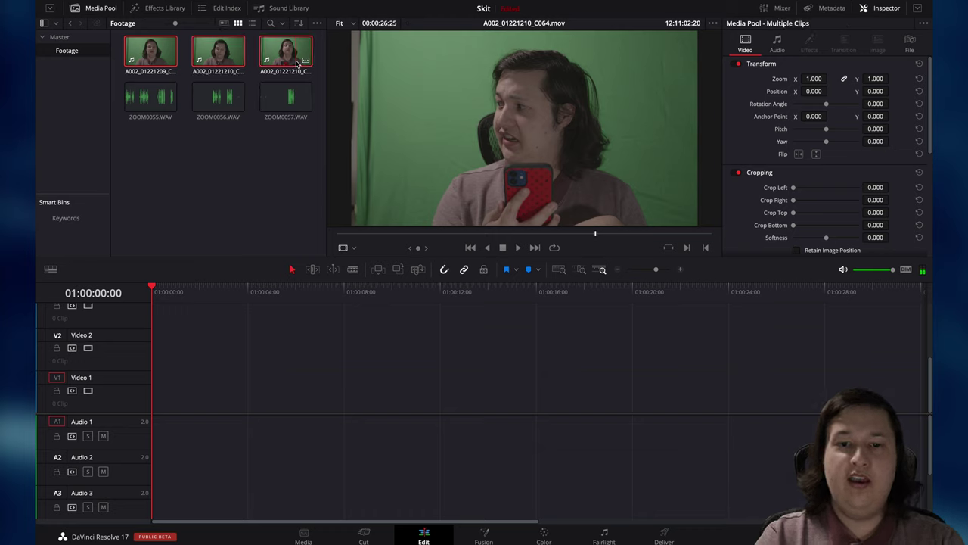
pyautogui.rightClick(297, 64)
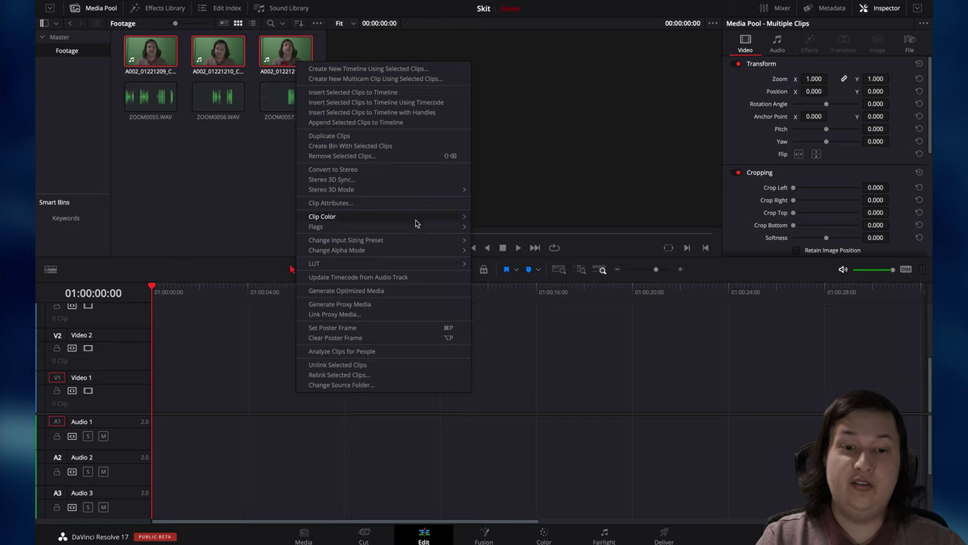
pyautogui.moveTo(405, 268)
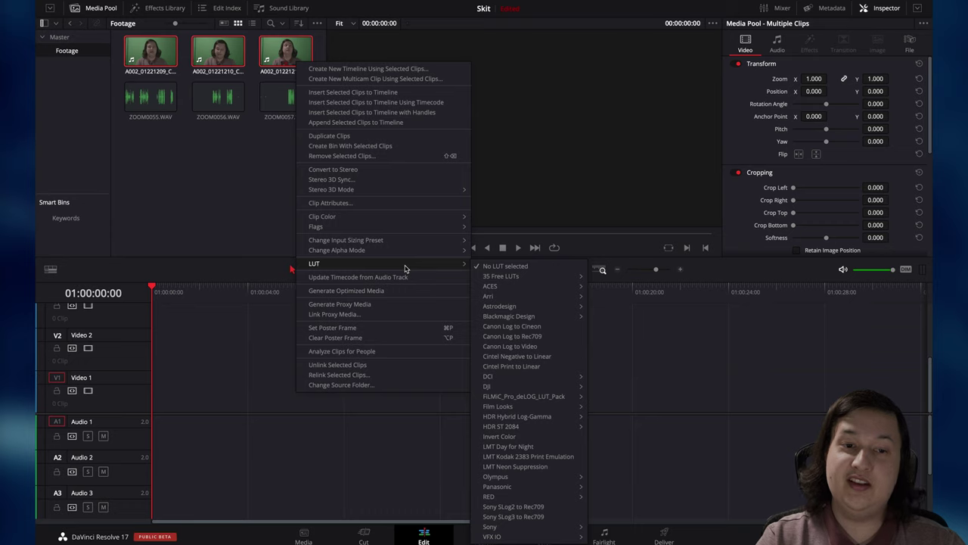
pyautogui.moveTo(506, 277)
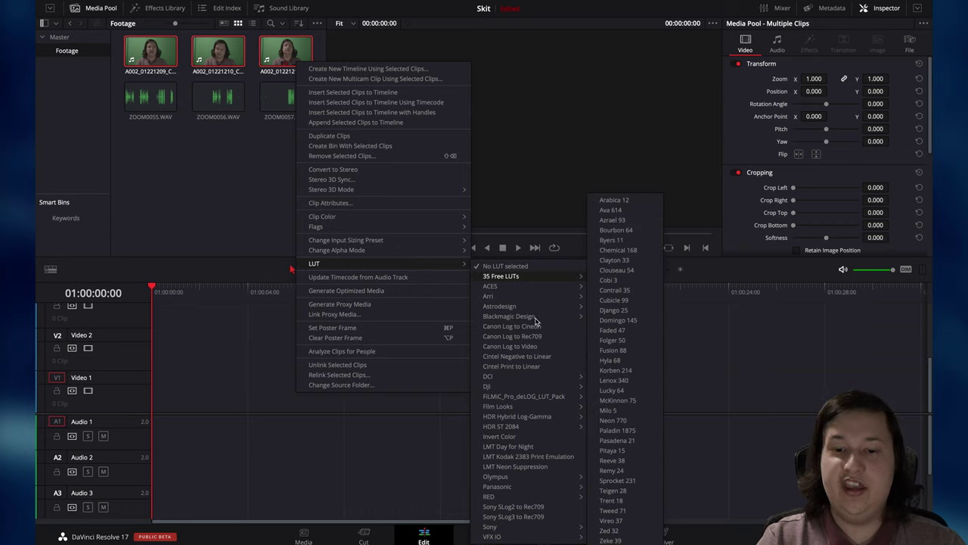
pyautogui.moveTo(530, 321)
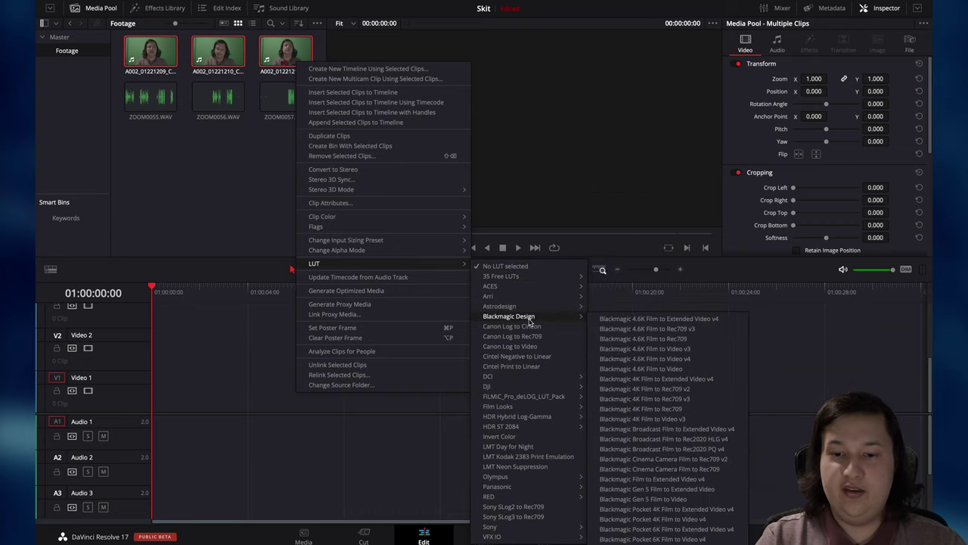
pyautogui.click(643, 529)
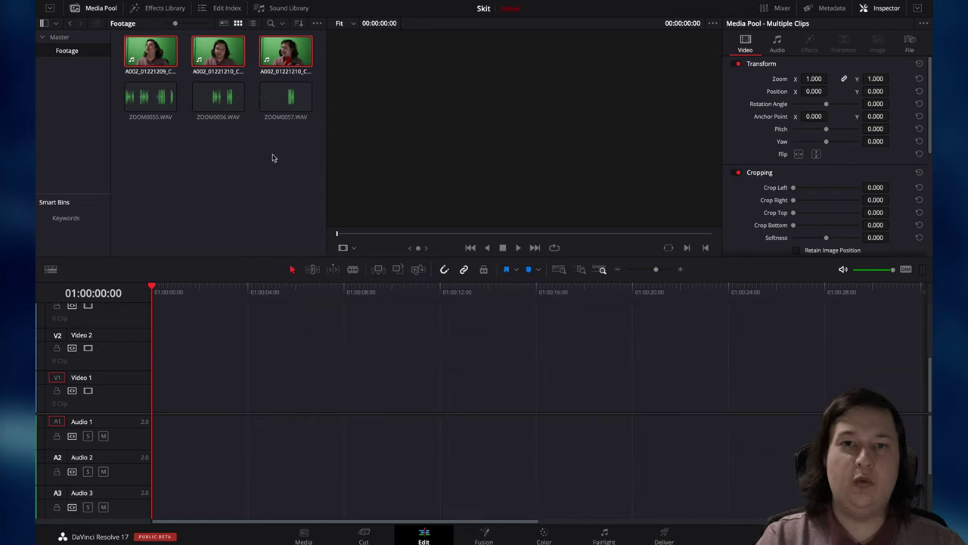
pyautogui.click(283, 188)
# Place A002_01221210_C064.mov with its audio on Video 1 and Audio 1, starting about 3 seconds into the timeline
pyautogui.click(289, 57)
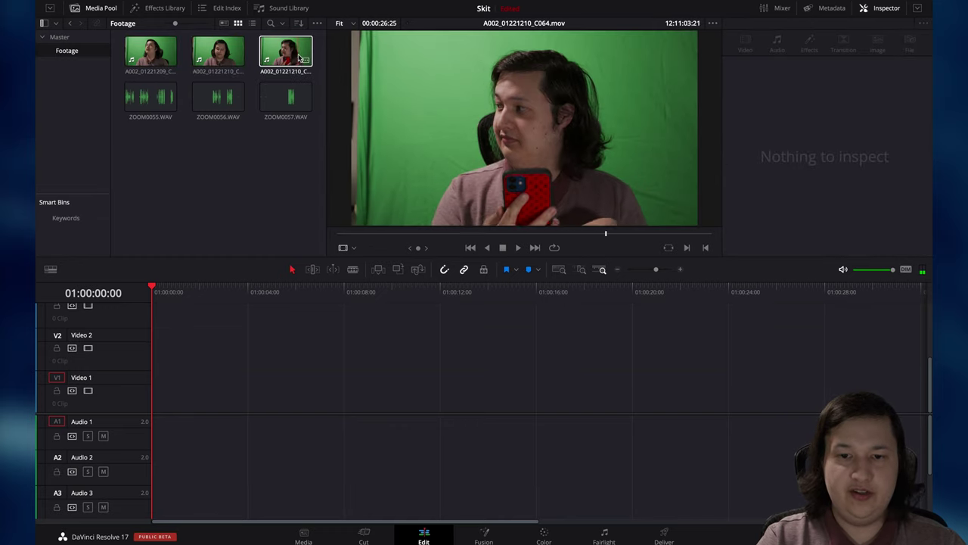
pyautogui.click(281, 58)
pyautogui.moveTo(282, 57); pyautogui.dragTo(227, 403)
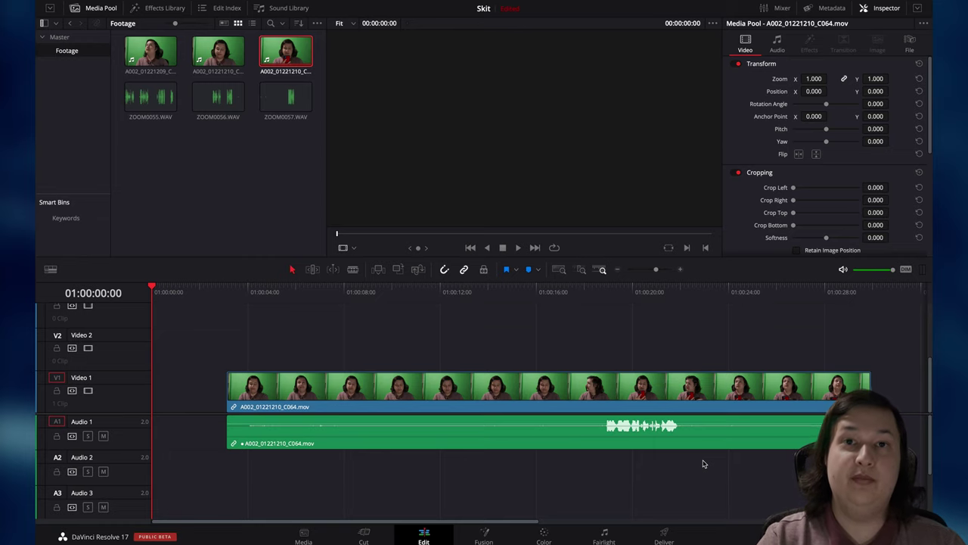
# Place A002_01221210_C063.mov on Video 2 and Audio 2 above the C064 clip, starting about 4 seconds into the timeline
pyautogui.click(222, 53)
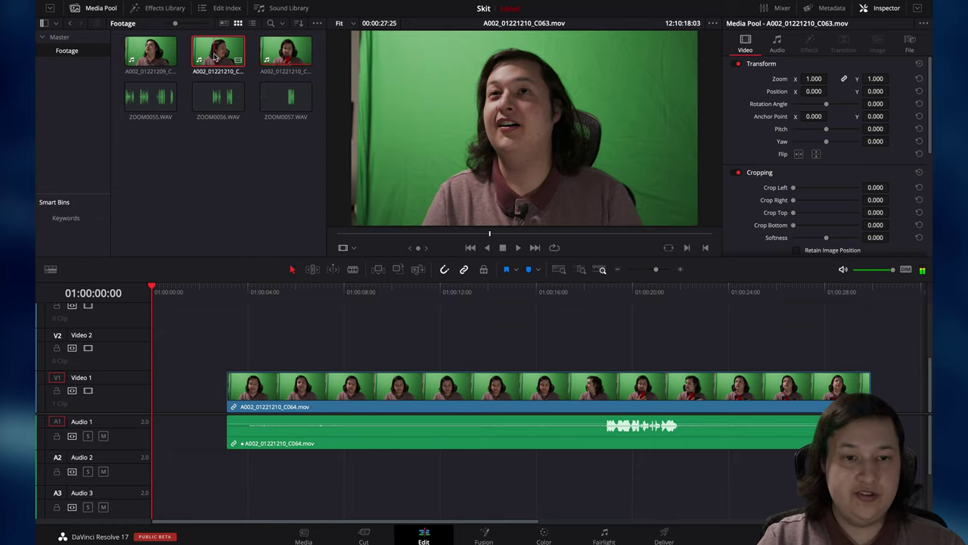
pyautogui.moveTo(215, 57); pyautogui.dragTo(352, 354)
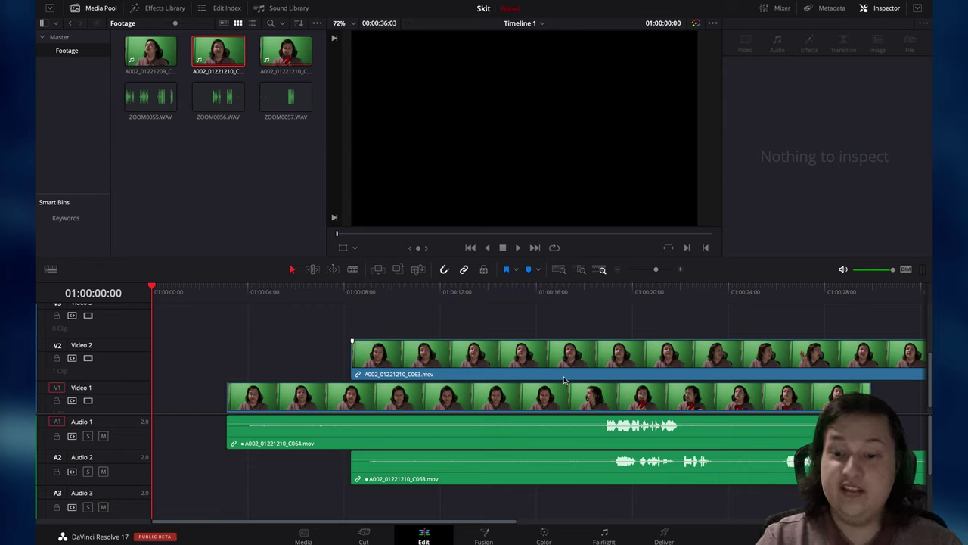
pyautogui.click(627, 472)
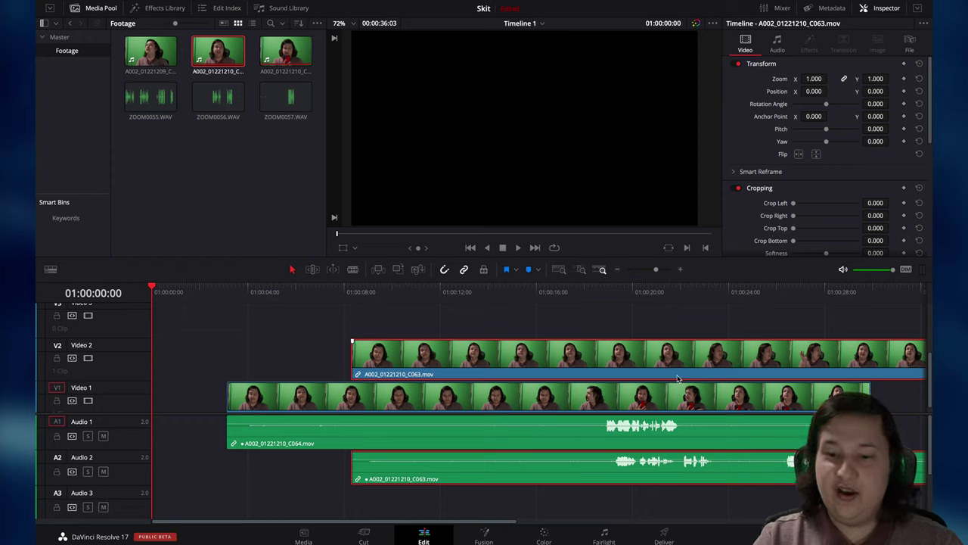
pyautogui.moveTo(785, 361); pyautogui.dragTo(681, 365)
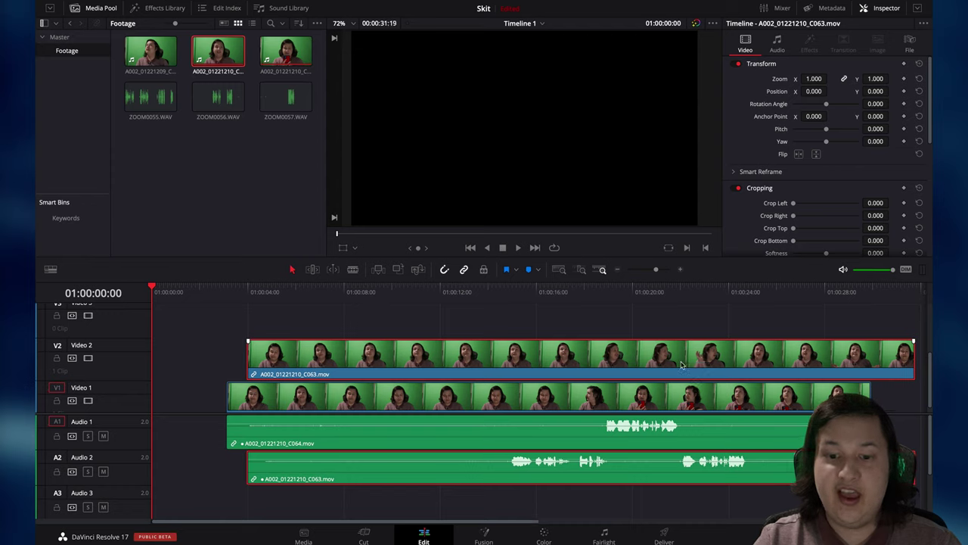
# Play the timeline from 01:00:14:00 to review the two stacked green-screen clips
pyautogui.click(489, 300)
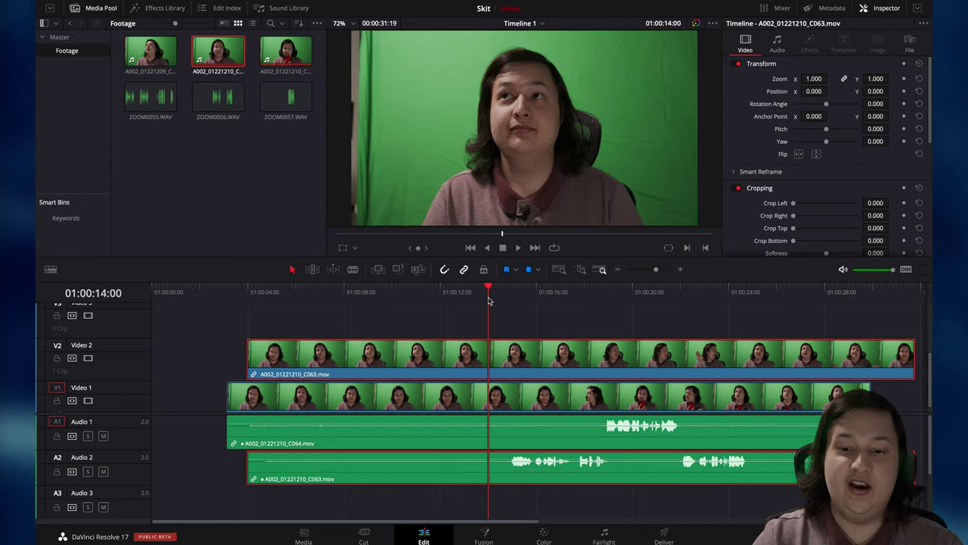
pyautogui.press('space')
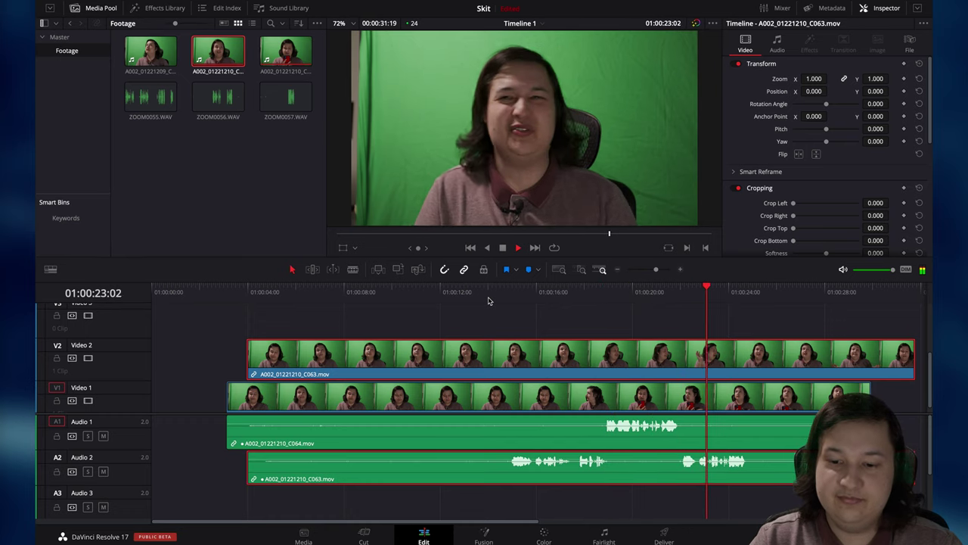
pyautogui.press('space')
pyautogui.scroll(-1, 601, 369)
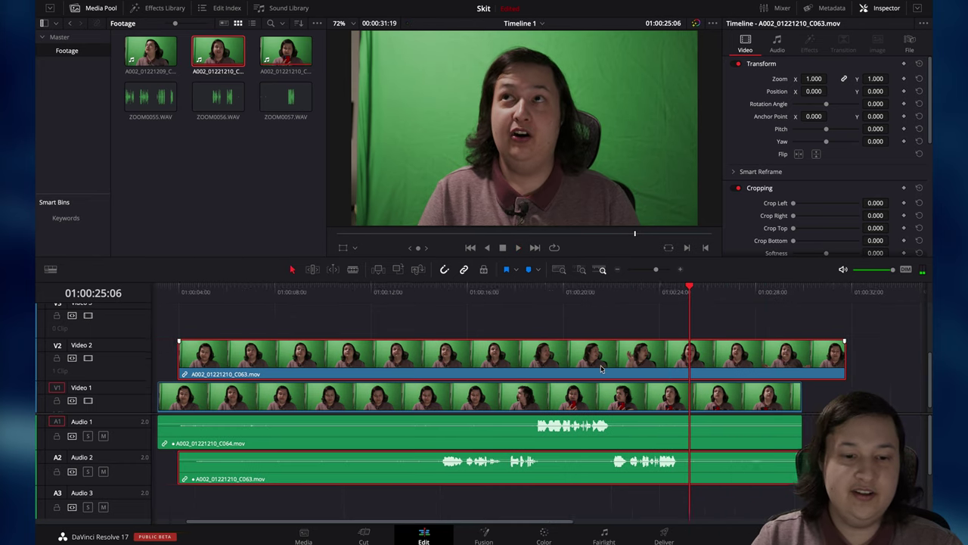
pyautogui.hscroll(2, 602, 369)
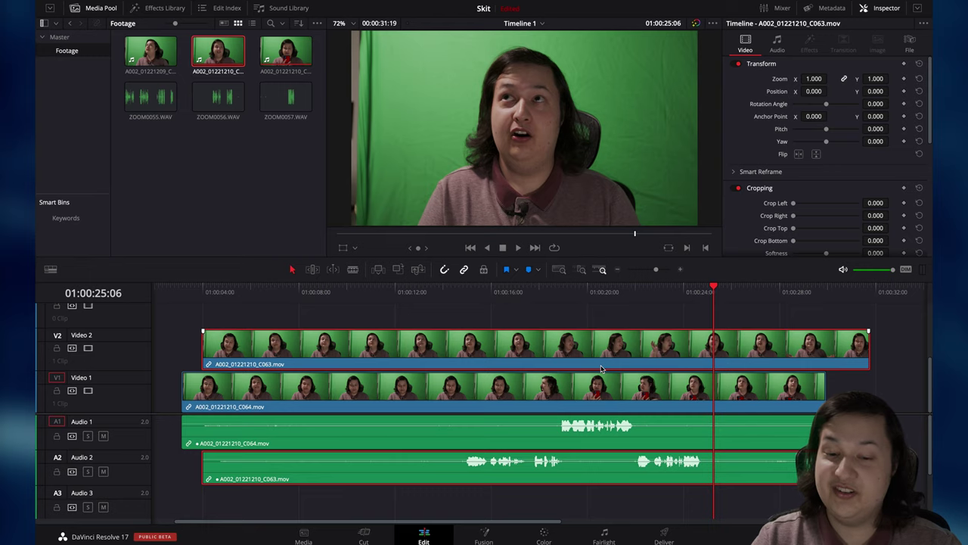
# Preview the autumn picture and the vintage bench image in the Master bin
pyautogui.hscroll(-2, 602, 368)
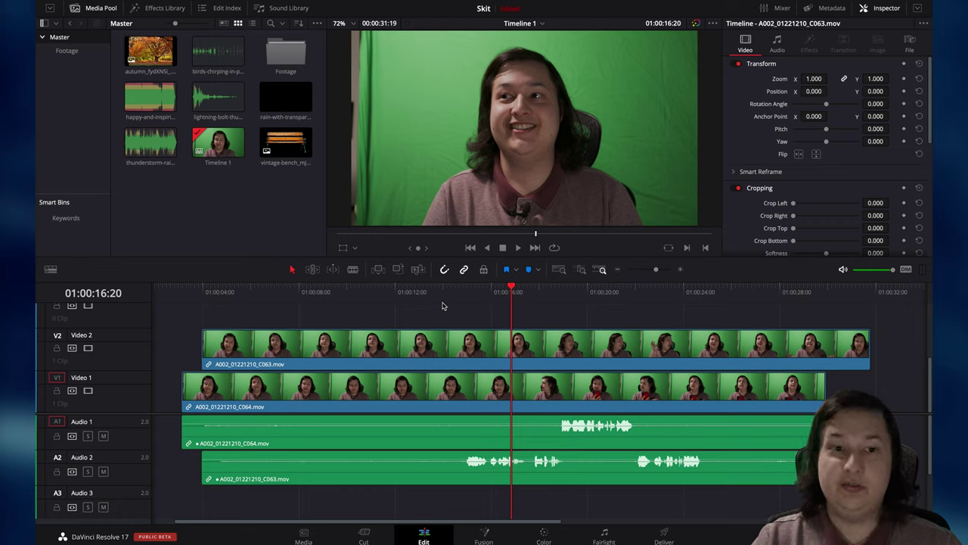
pyautogui.click(155, 59)
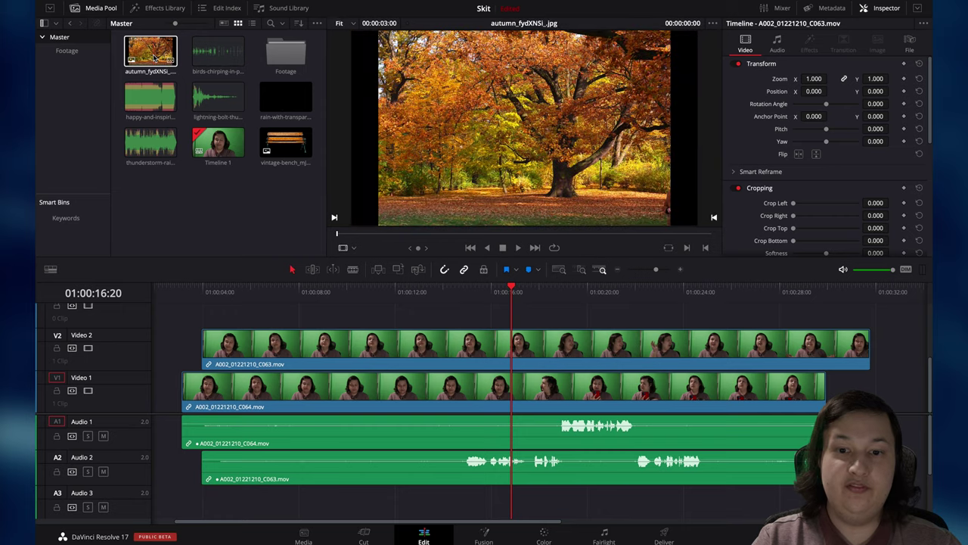
pyautogui.click(303, 151)
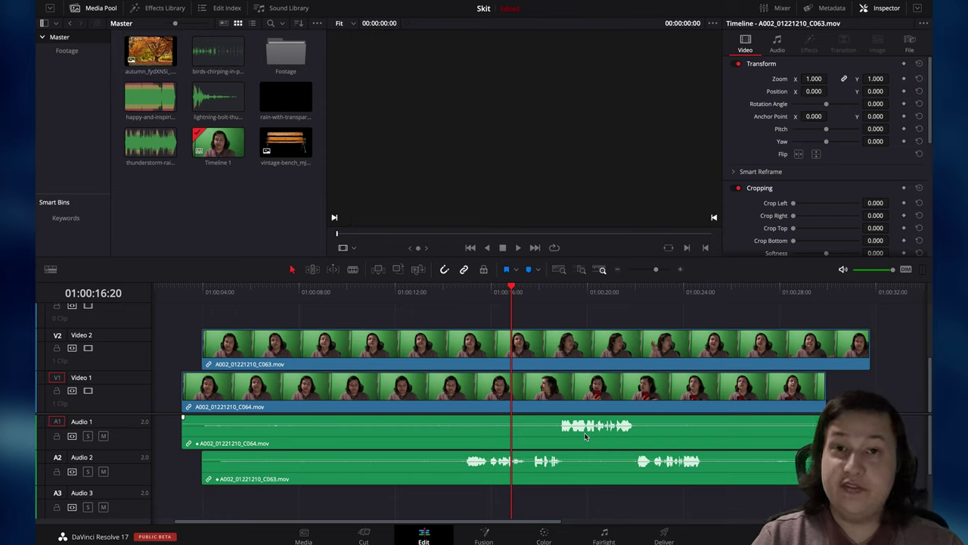
# Open the A002_01221210_C063.mov clip on Video 2 in the Fusion page
pyautogui.click(484, 350)
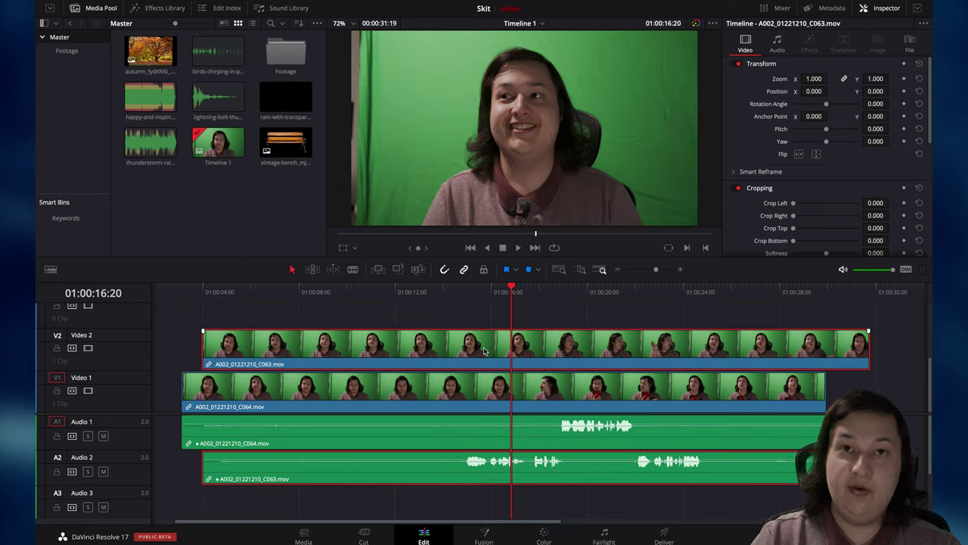
pyautogui.rightClick(485, 351)
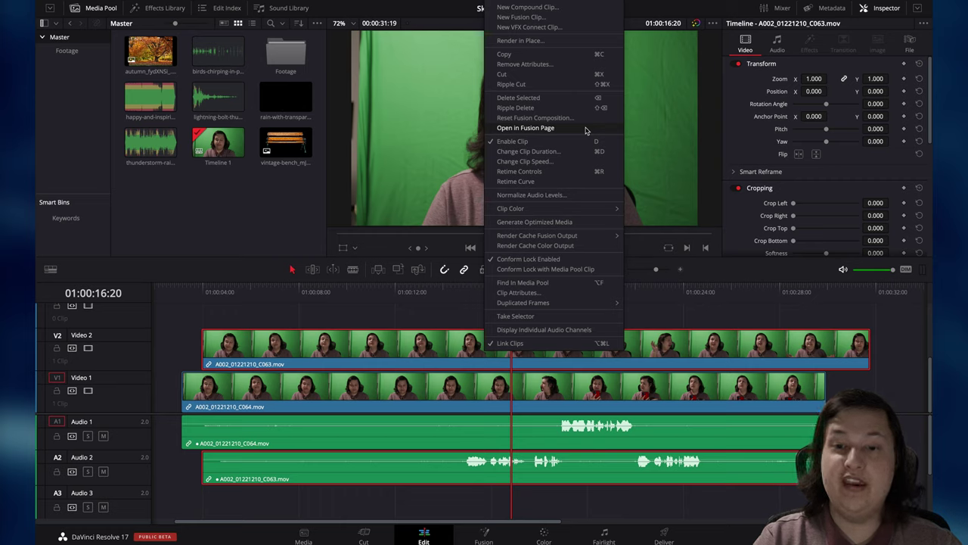
pyautogui.click(698, 171)
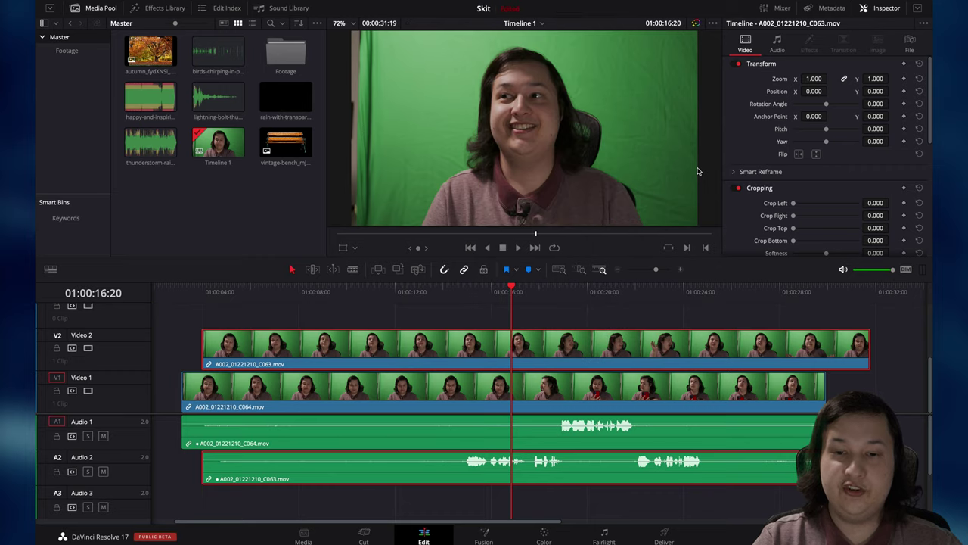
pyautogui.hotkey('shift', '5')
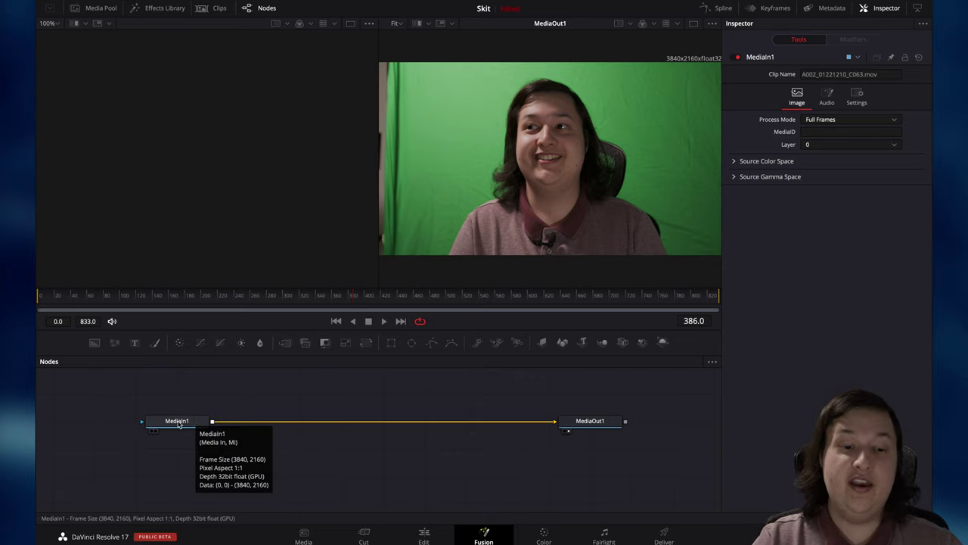
# Examine the MediaIn1 and MediaOut1 nodes of the clip's Fusion composition
pyautogui.click(193, 427)
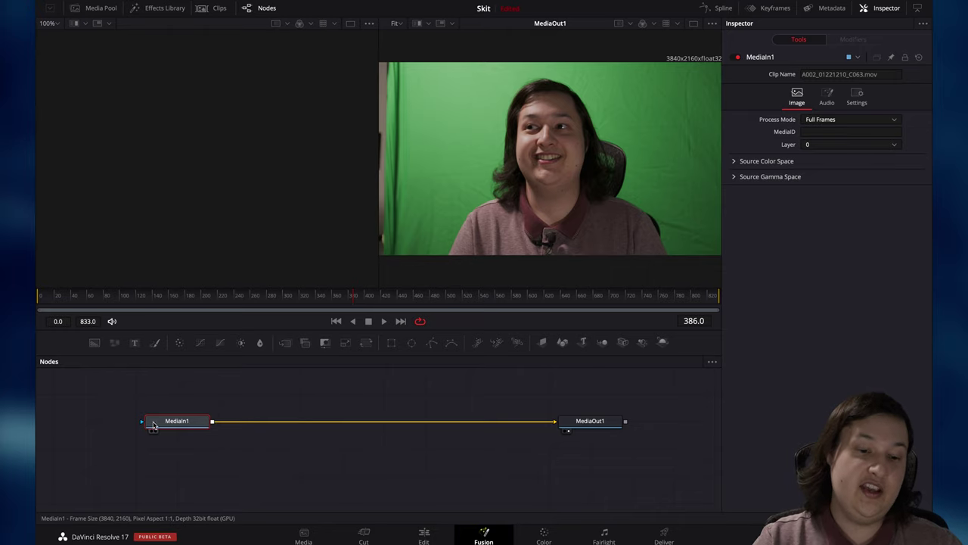
pyautogui.moveTo(182, 425)
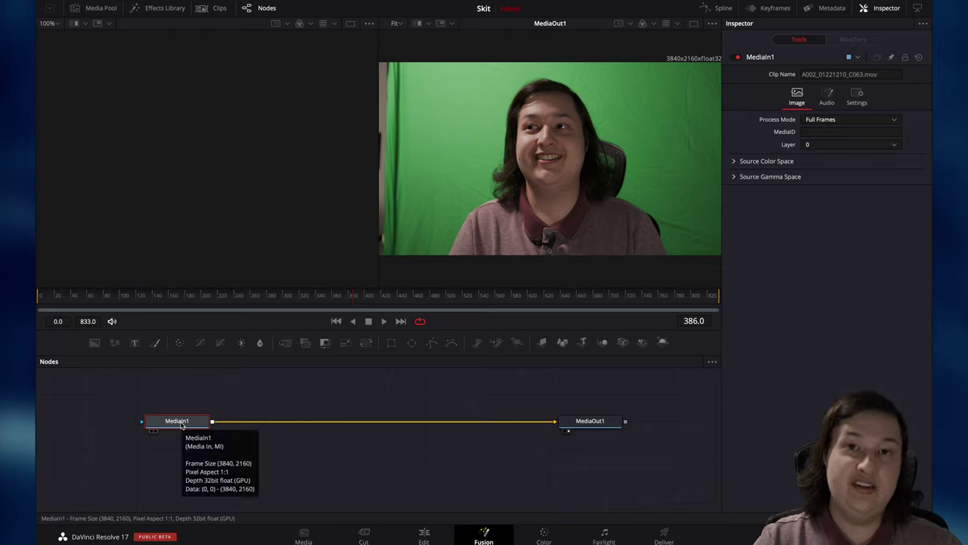
pyautogui.click(586, 422)
# Add a Chroma Keyer node and position it just below the connection between MediaIn1 and MediaOut1
pyautogui.click(306, 460)
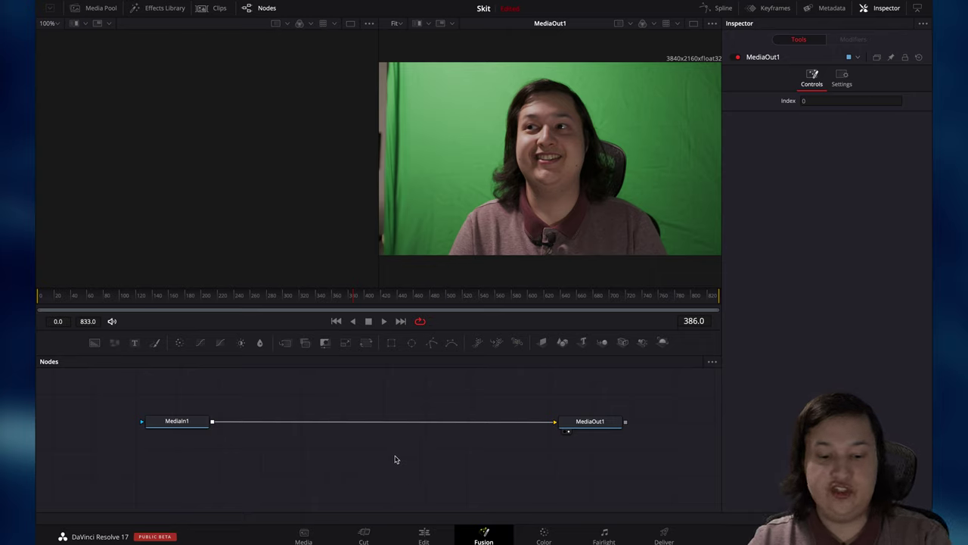
pyautogui.hotkey('shift', 'space')
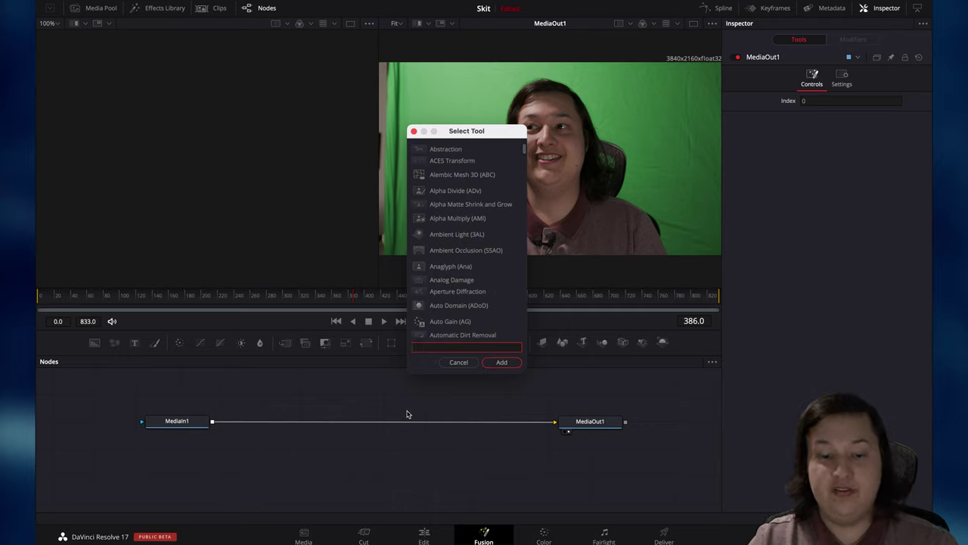
pyautogui.write('chh')
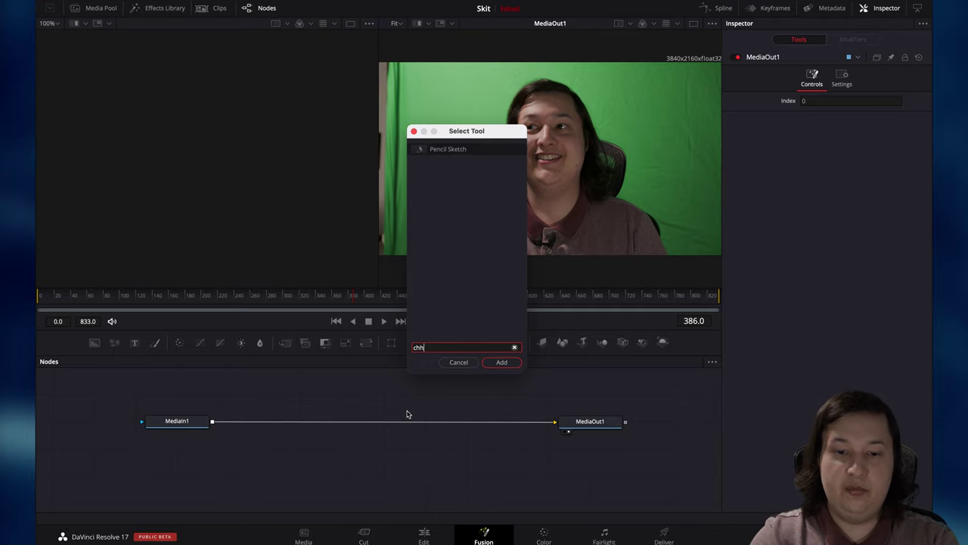
pyautogui.press('BackSpace')
pyautogui.write('rom')
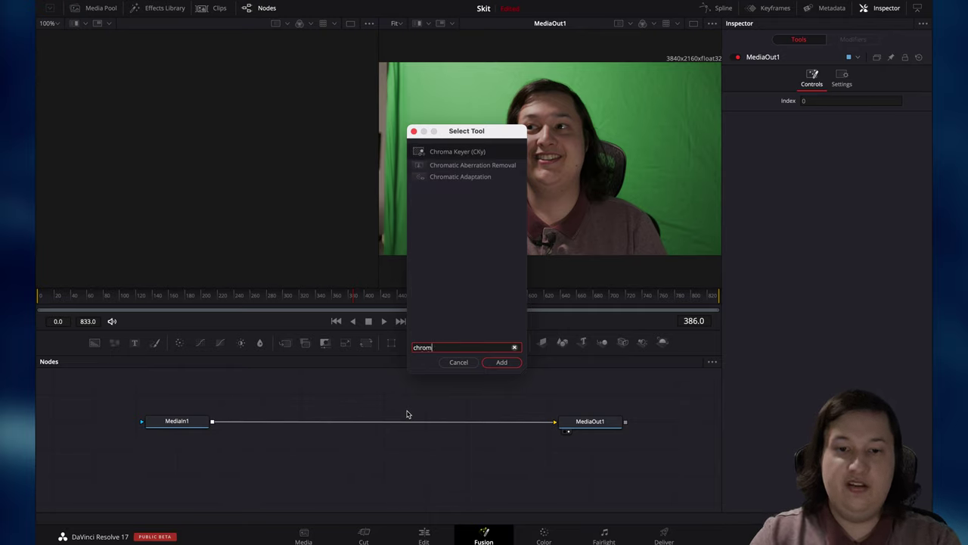
pyautogui.click(456, 157)
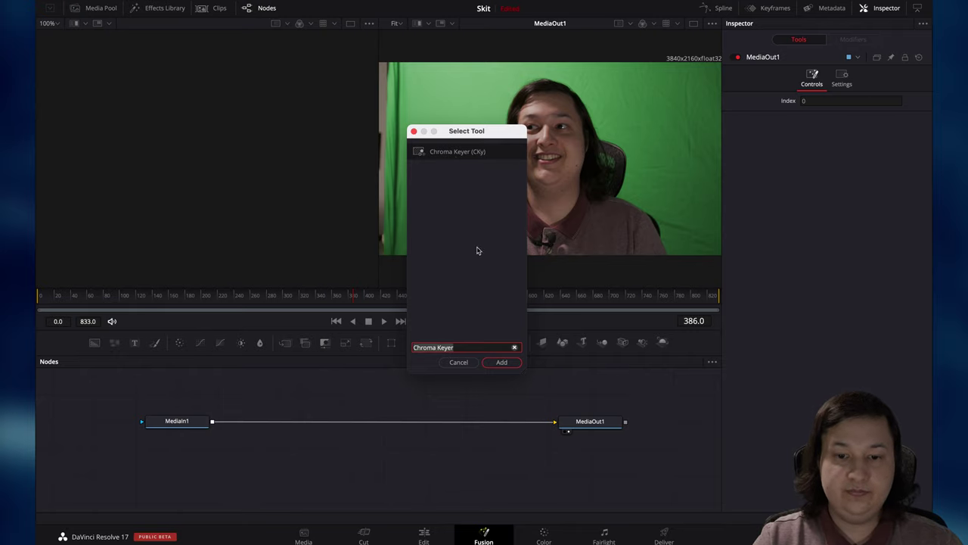
pyautogui.click(500, 362)
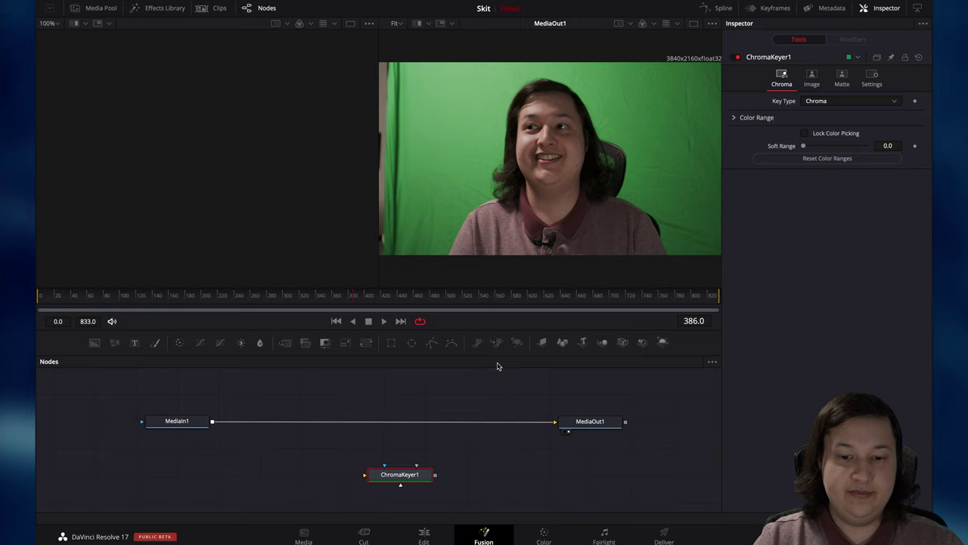
pyautogui.moveTo(411, 476); pyautogui.dragTo(429, 445)
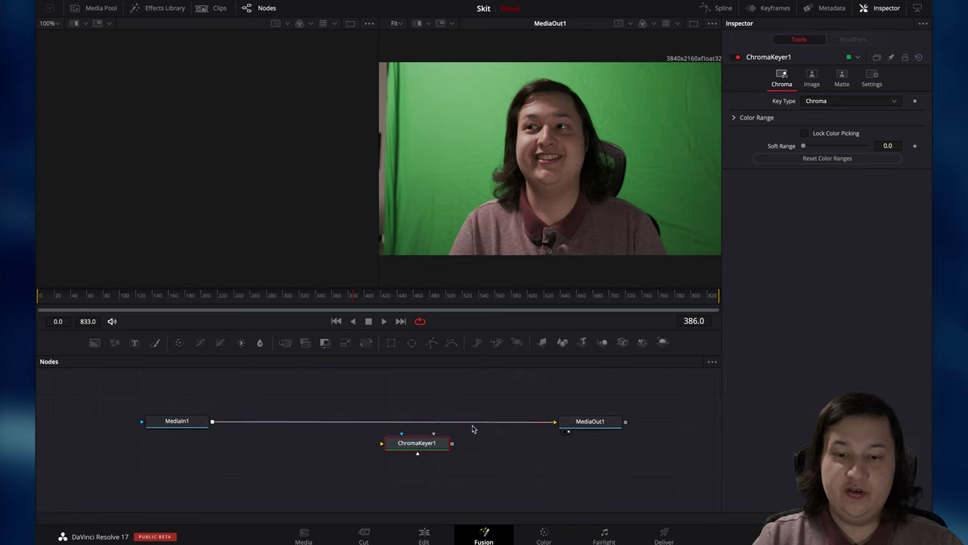
# Insert the ChromaKeyer1 node between MediaIn1 and MediaOut1 and raise the low end of its green color range to 0.517
pyautogui.moveTo(426, 443); pyautogui.dragTo(400, 426)
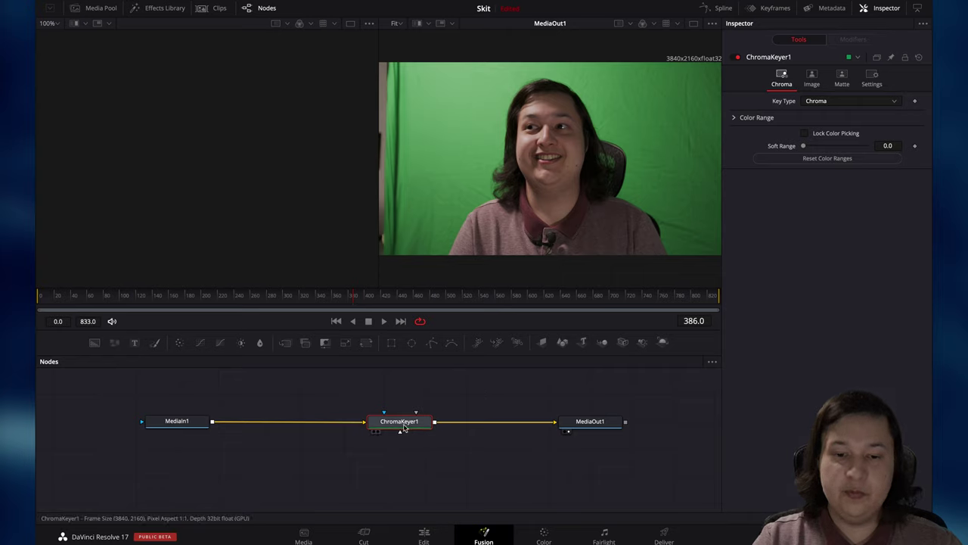
pyautogui.click(734, 119)
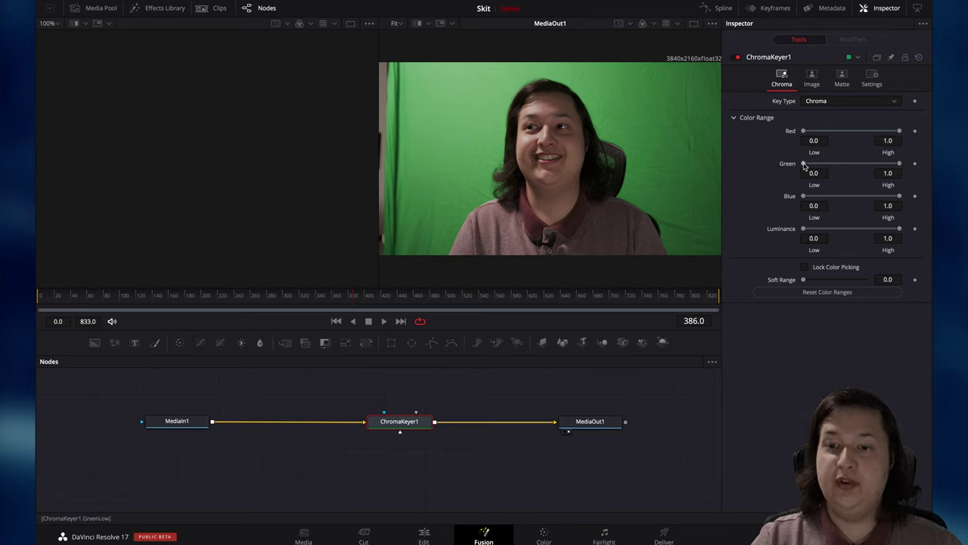
pyautogui.moveTo(805, 166); pyautogui.dragTo(850, 165)
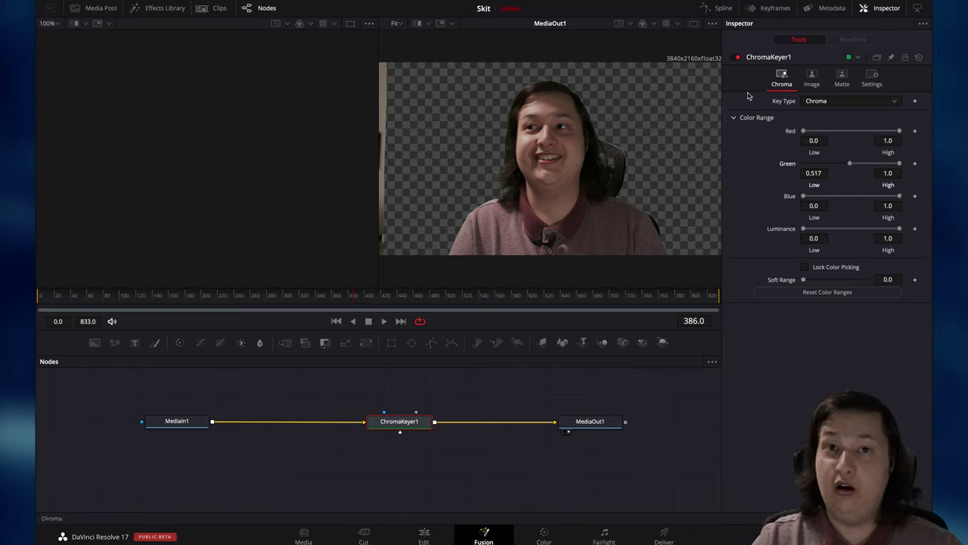
pyautogui.click(812, 79)
pyautogui.click(842, 80)
pyautogui.click(782, 79)
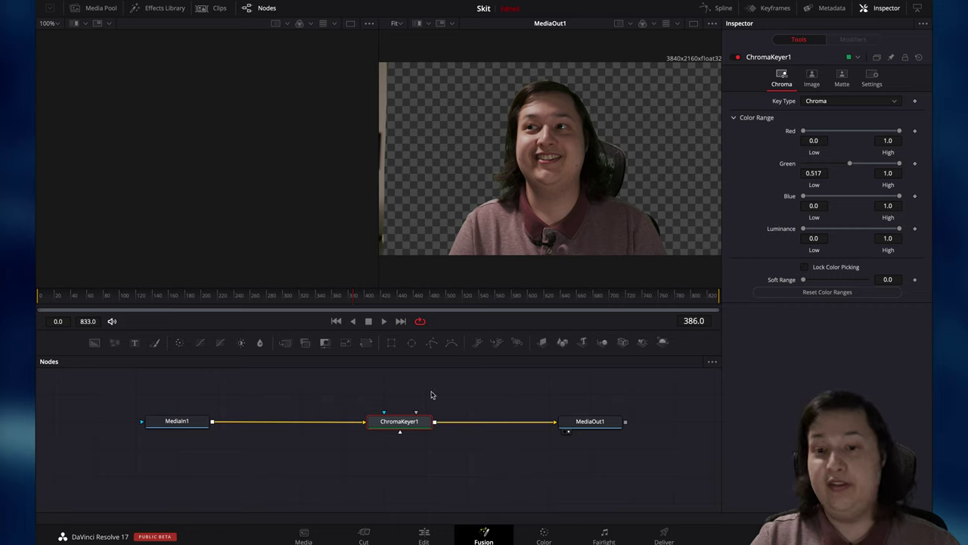
# Add a Rectangle mask above ChromaKeyer1 and enlarge it around the subject to a width of about 0.915 and a height of about 0.988
pyautogui.scroll(2, 431, 395)
pyautogui.hscroll(-2, 431, 395)
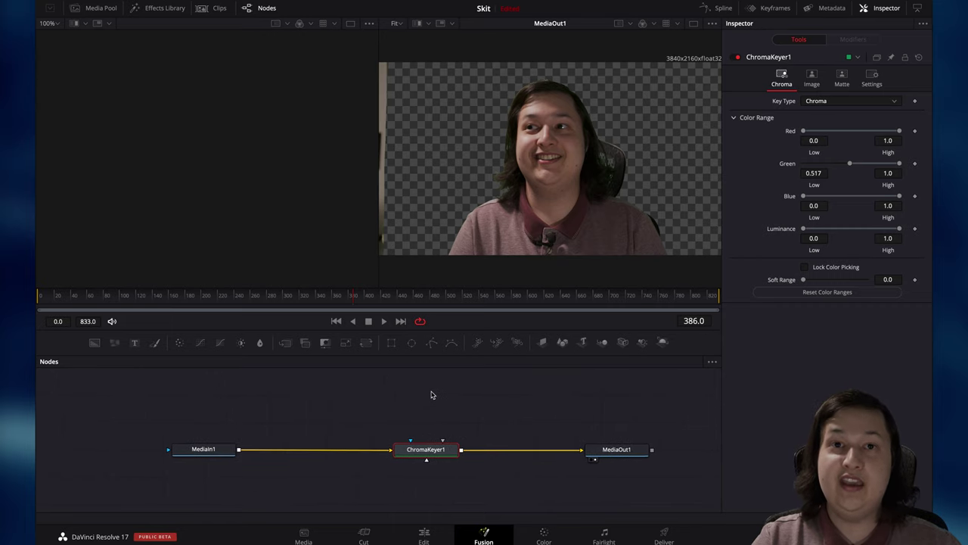
pyautogui.click(384, 397)
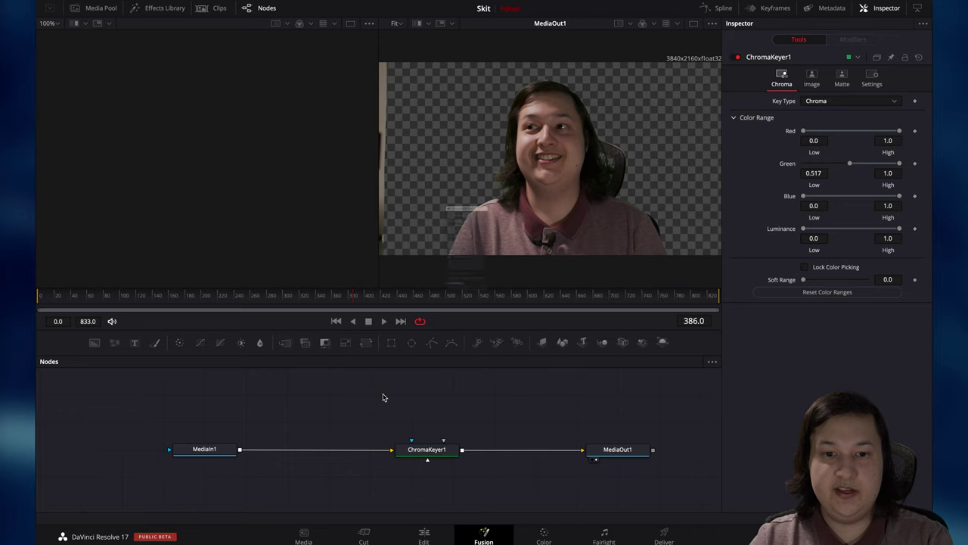
pyautogui.hotkey('shift', 'space')
pyautogui.write('rec')
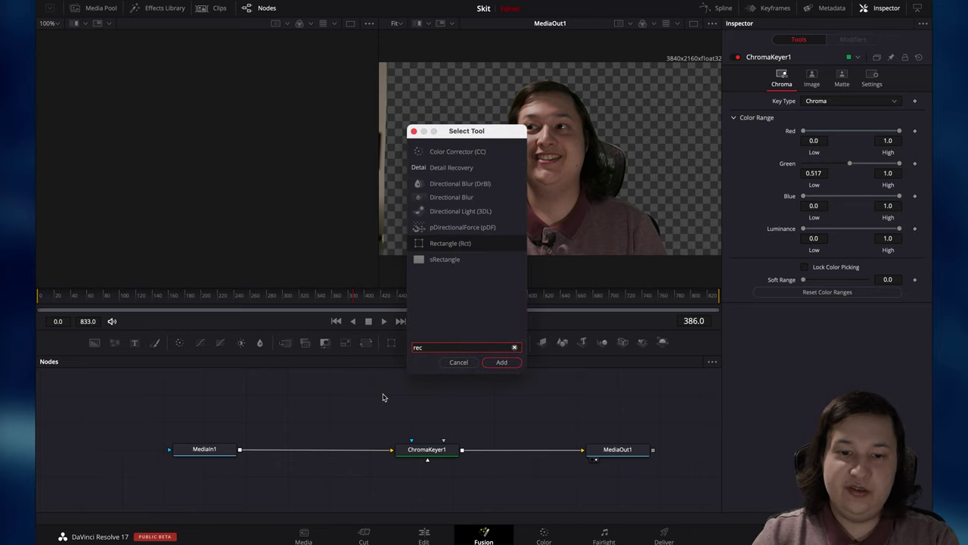
pyautogui.press('Return')
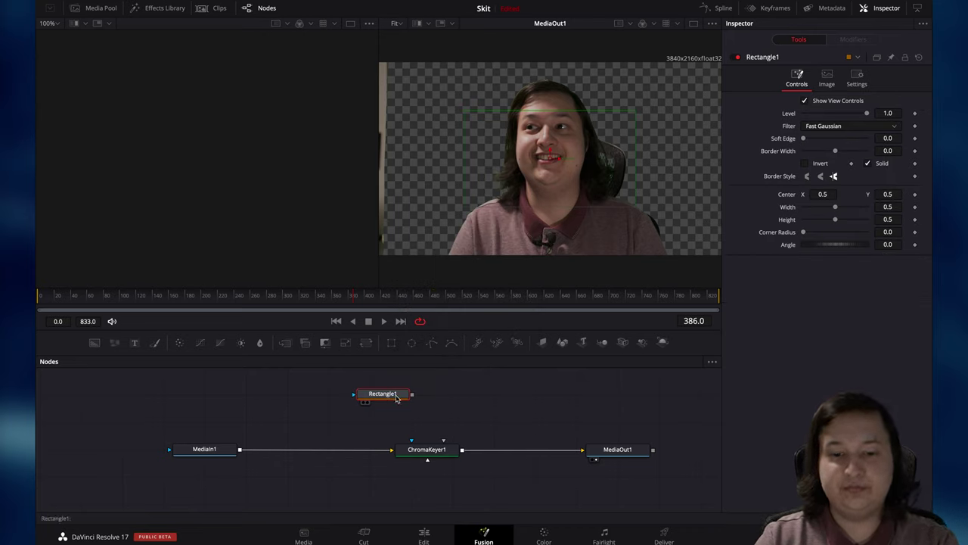
pyautogui.moveTo(531, 112); pyautogui.dragTo(529, 63)
pyautogui.moveTo(468, 143); pyautogui.dragTo(395, 138)
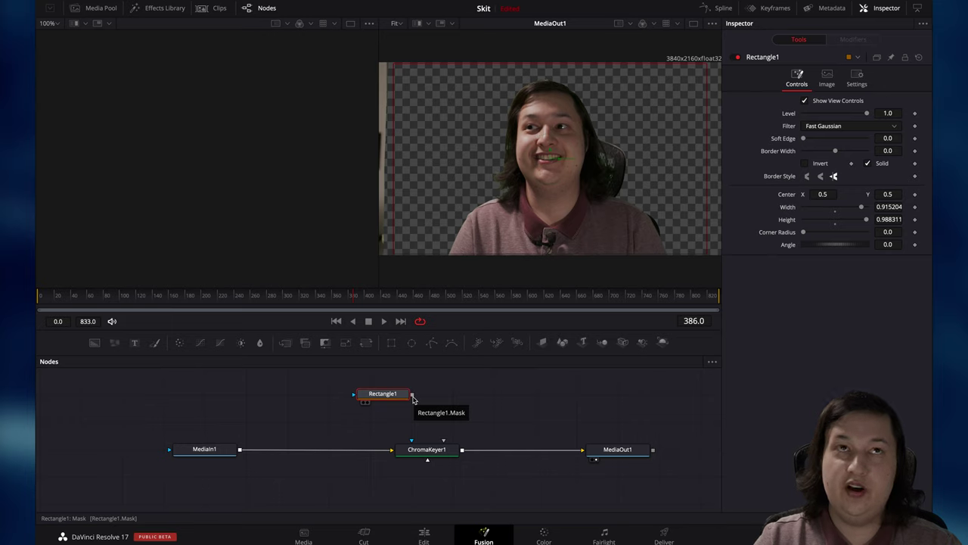
# Connect Rectangle1 to the garbage matte input of ChromaKeyer1 and invert the rectangle mask
pyautogui.moveTo(412, 394); pyautogui.dragTo(438, 454)
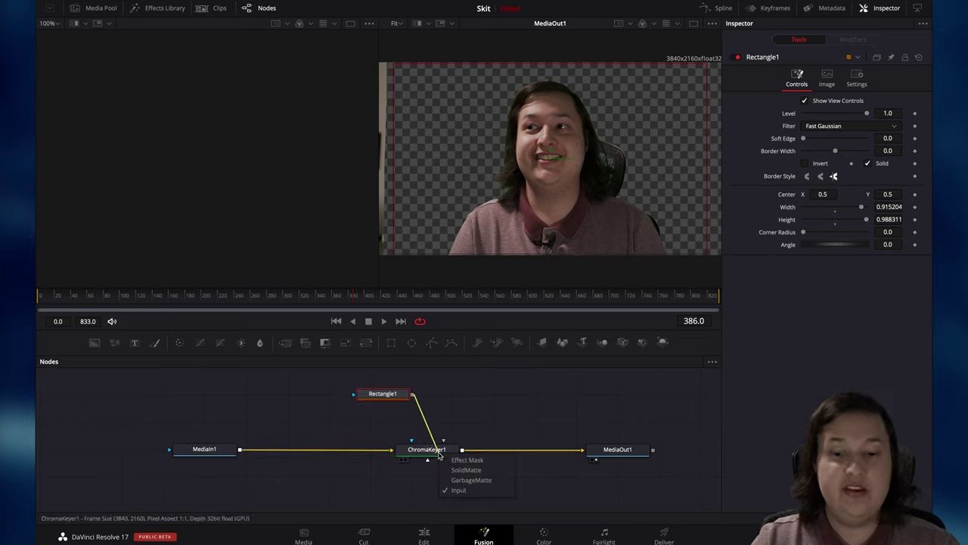
pyautogui.click(486, 482)
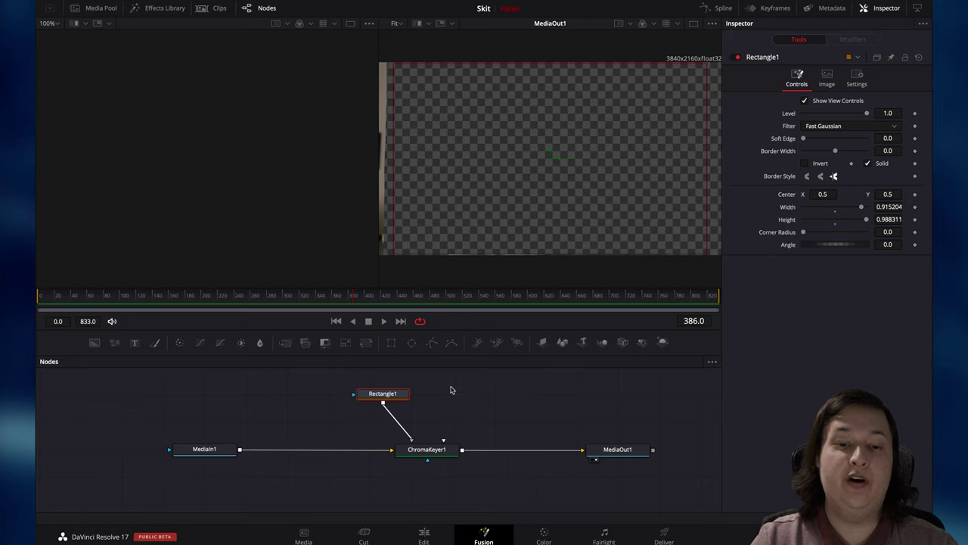
pyautogui.click(495, 391)
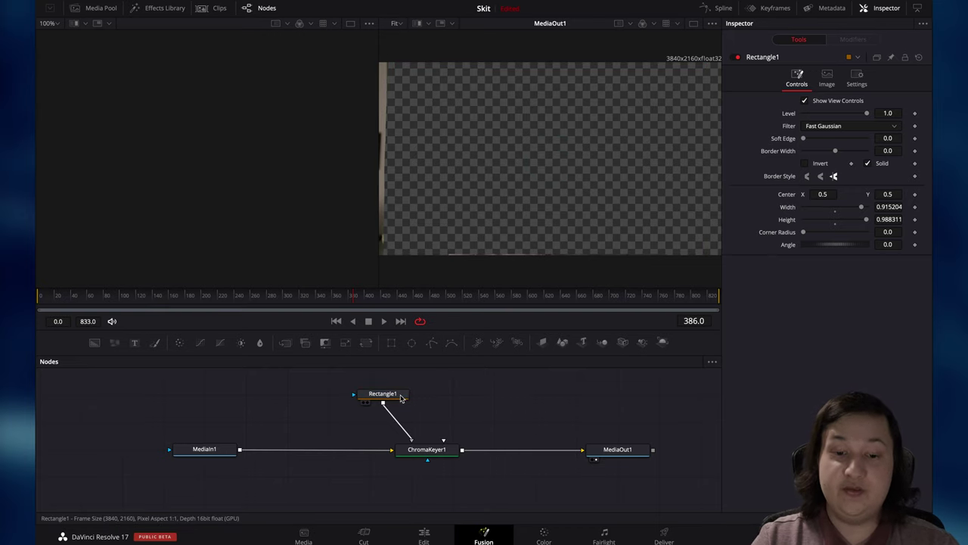
pyautogui.click(401, 397)
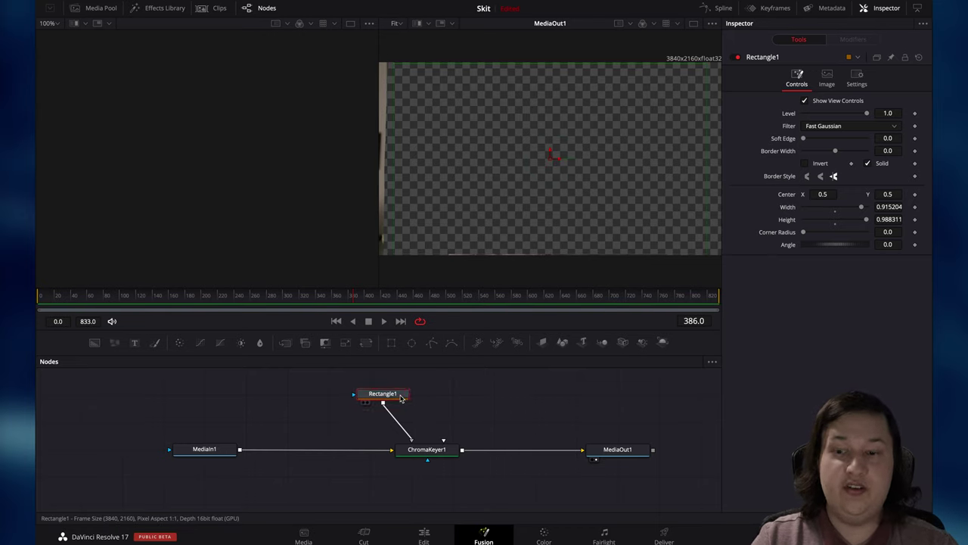
pyautogui.click(805, 165)
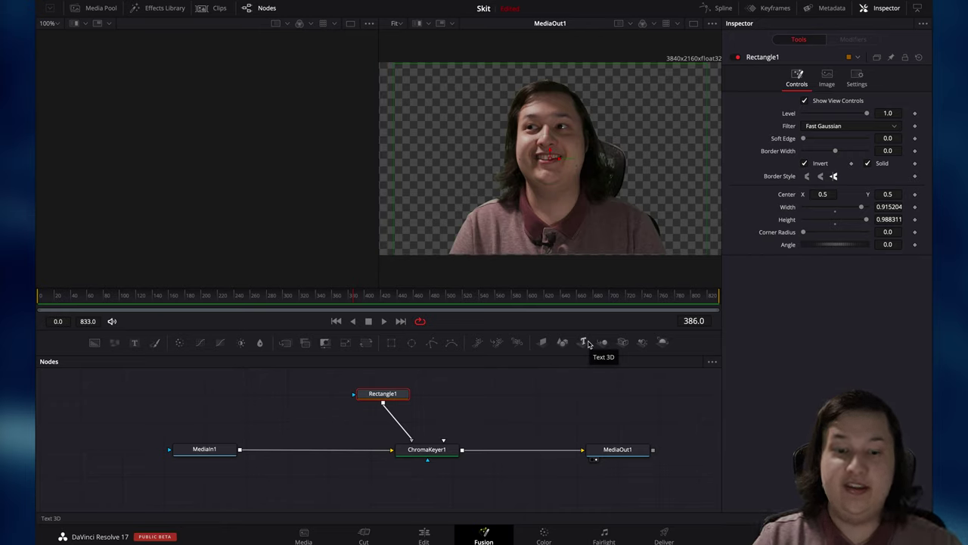
pyautogui.click(557, 412)
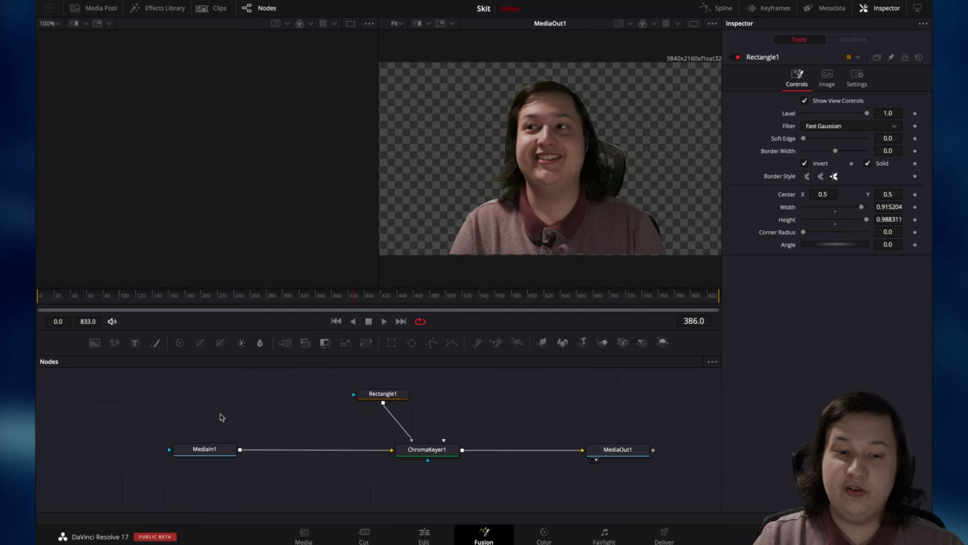
# Copy all four nodes of the composition: MediaIn1, Rectangle1, ChromaKeyer1 and MediaOut1
pyautogui.moveTo(157, 385); pyautogui.dragTo(702, 488)
pyautogui.rightClick(632, 459)
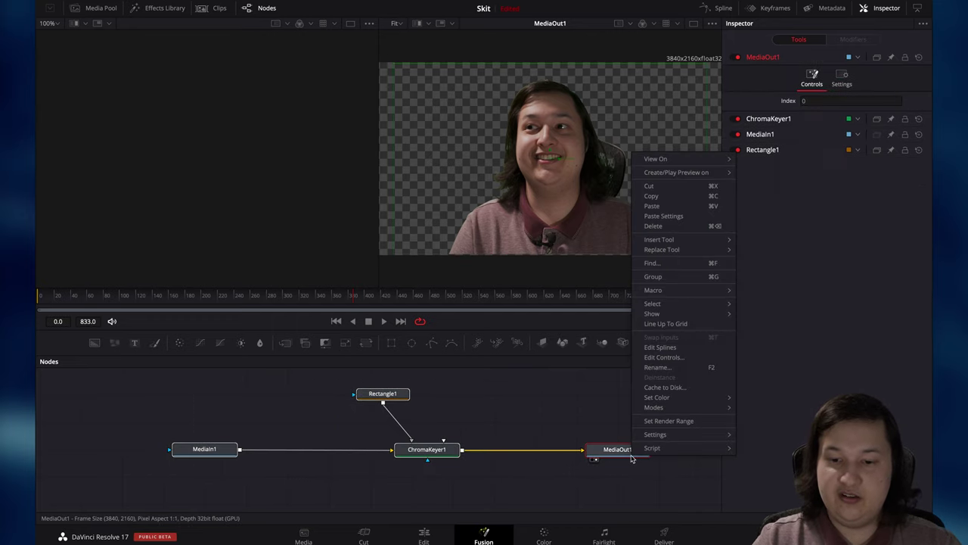
pyautogui.click(651, 196)
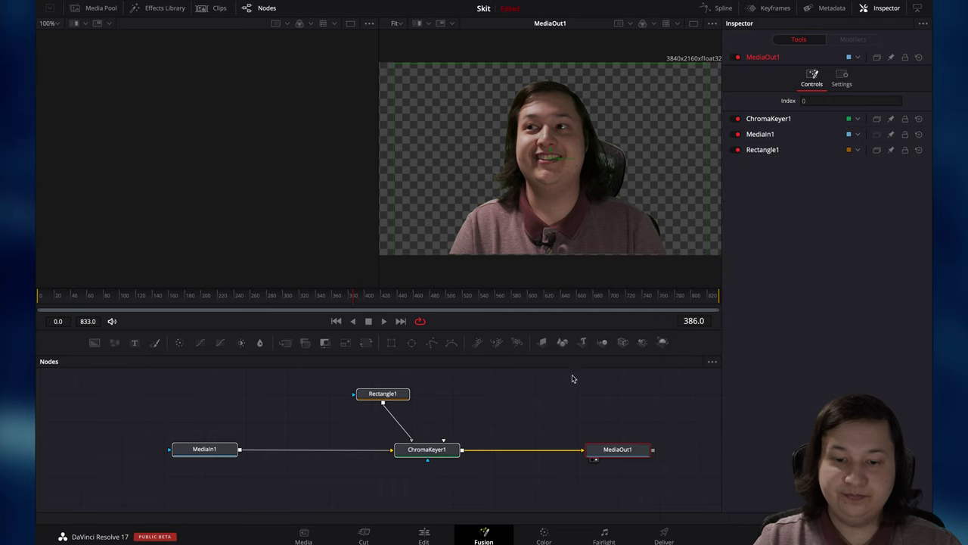
# Open the A002_01221210_C064.mov clip on Video 1 in the Fusion page
pyautogui.click(425, 536)
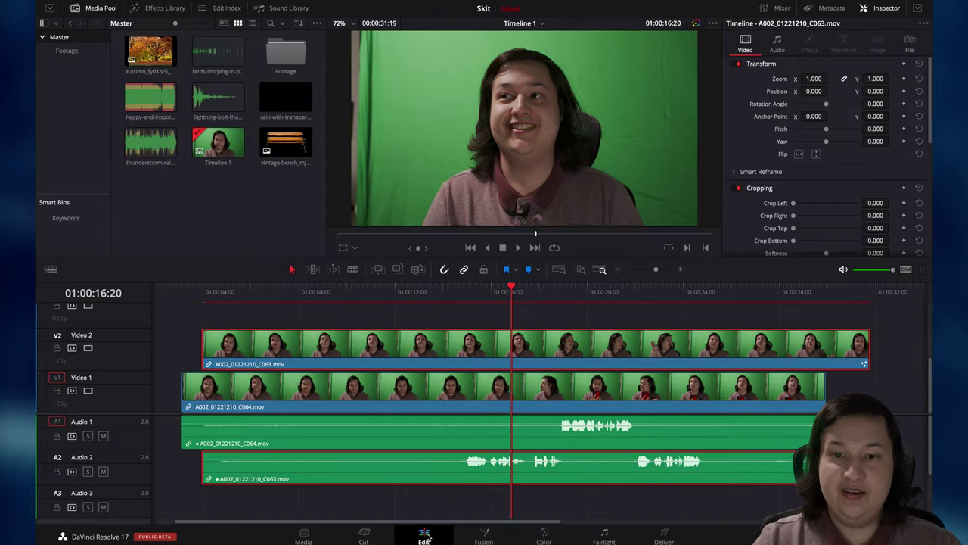
pyautogui.click(493, 391)
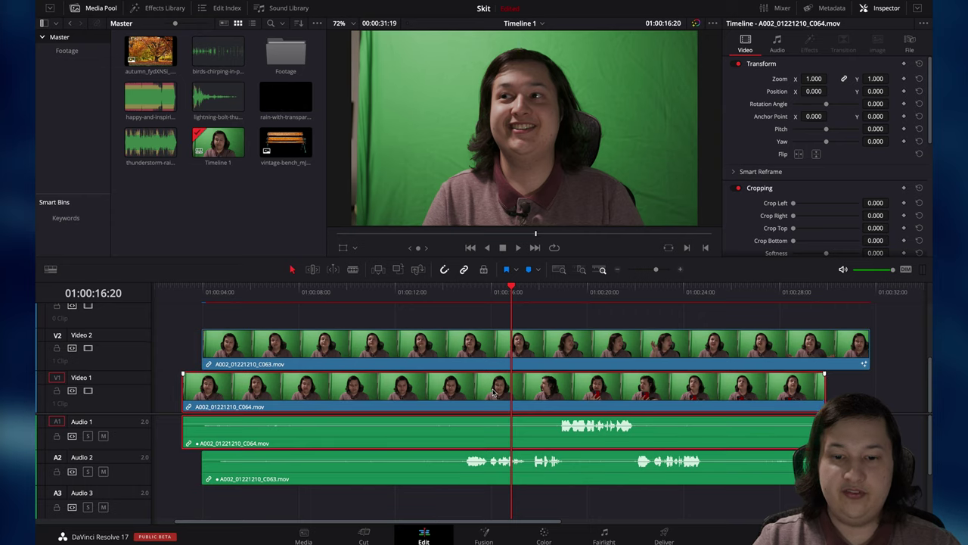
pyautogui.rightClick(493, 391)
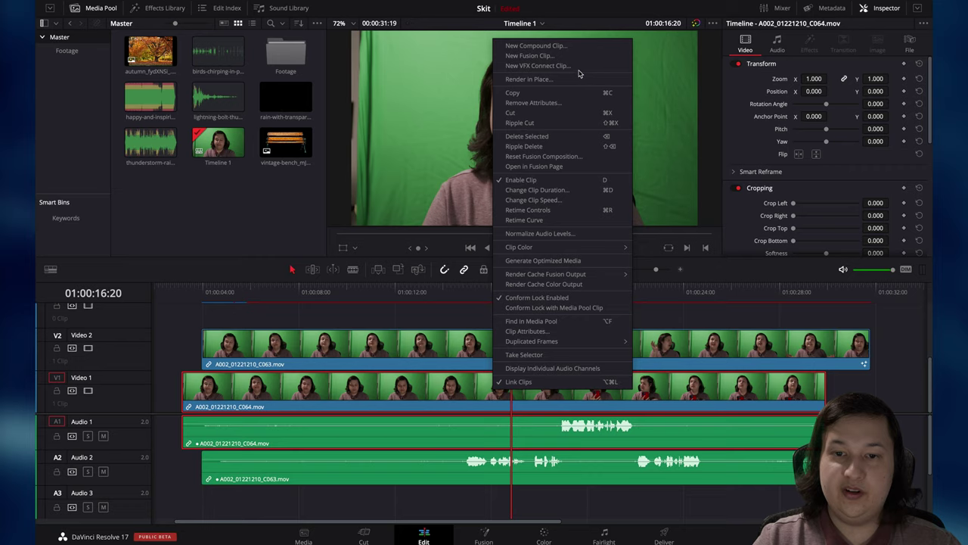
pyautogui.click(620, 167)
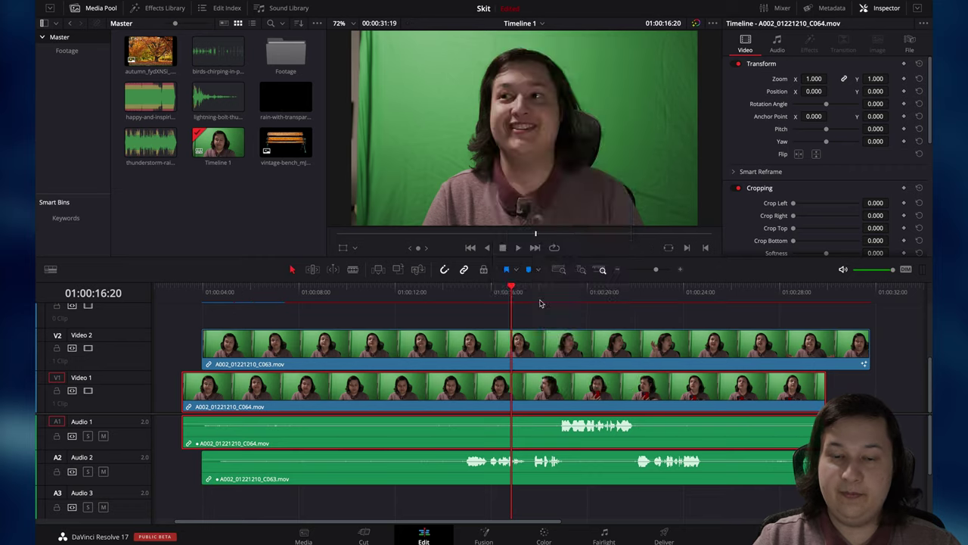
# Replace the clip's default nodes with the copied keying nodes and check the keyed footage on the Edit page timeline
pyautogui.moveTo(97, 392); pyautogui.dragTo(509, 437)
pyautogui.press('Delete')
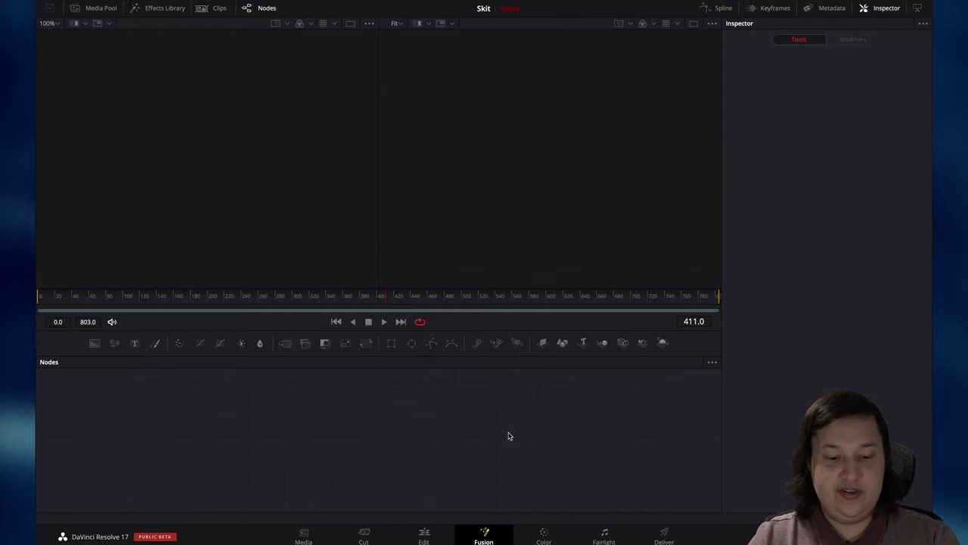
pyautogui.hotkey('ctrl', 'v')
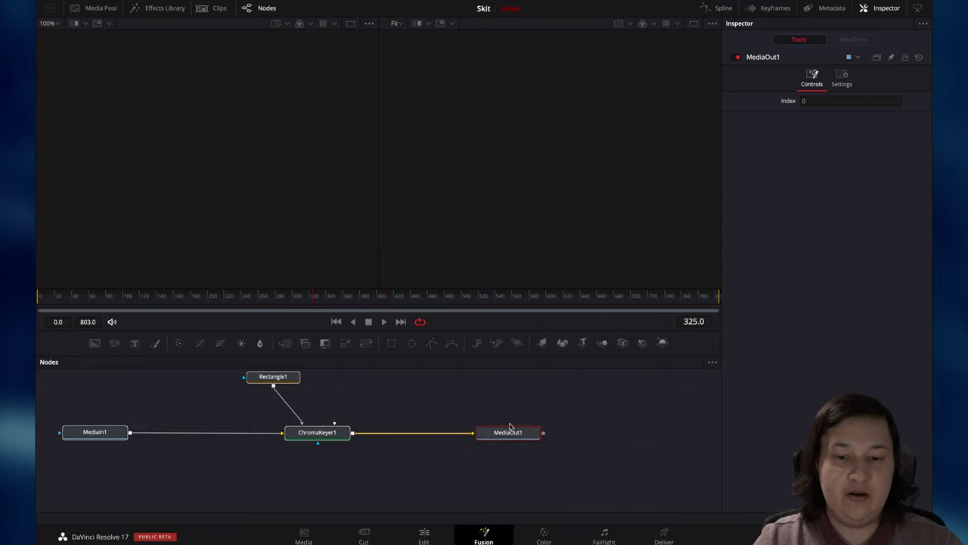
pyautogui.hotkey('ctrl', 'a')
pyautogui.click(422, 535)
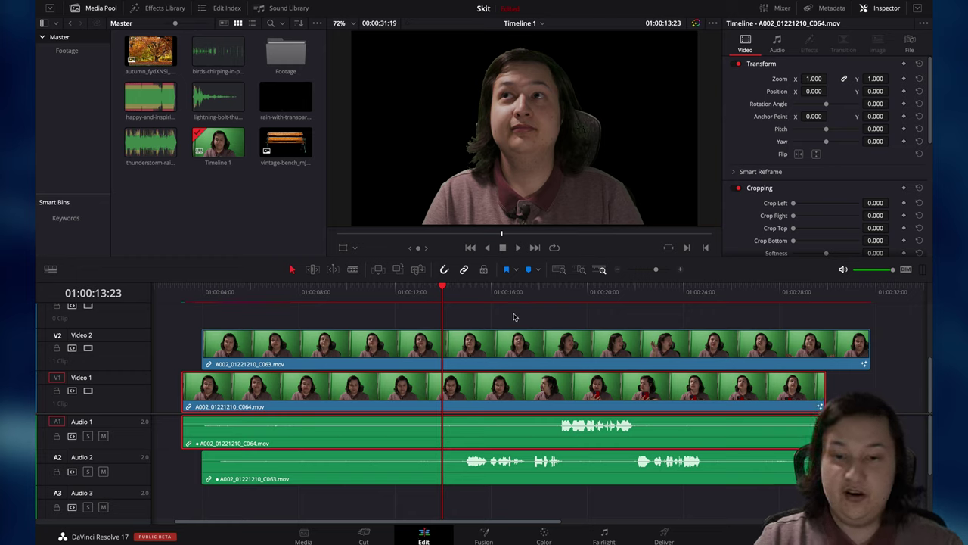
pyautogui.moveTo(499, 295); pyautogui.dragTo(572, 296)
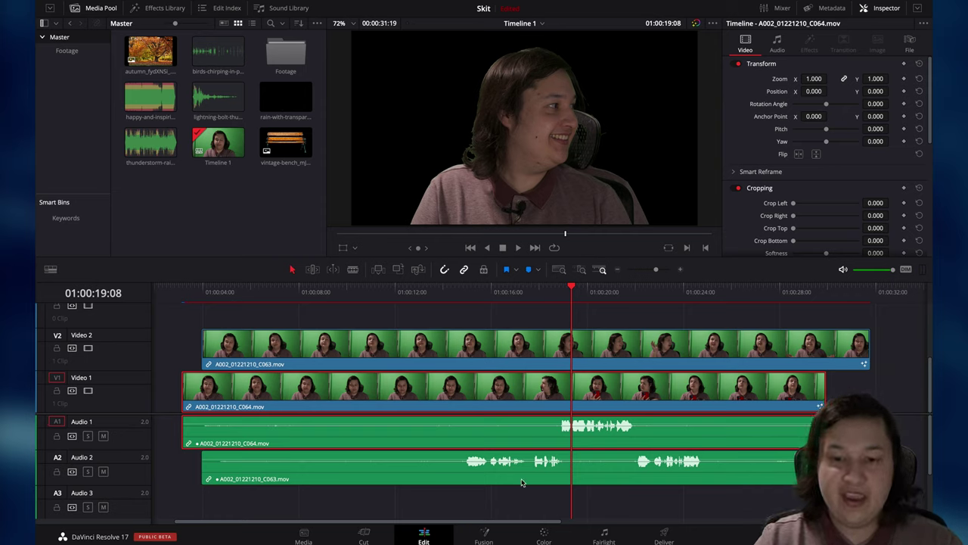
# Scale both video clips on Video 1 and Video 2 down to a zoom of 0.680
pyautogui.click(517, 348)
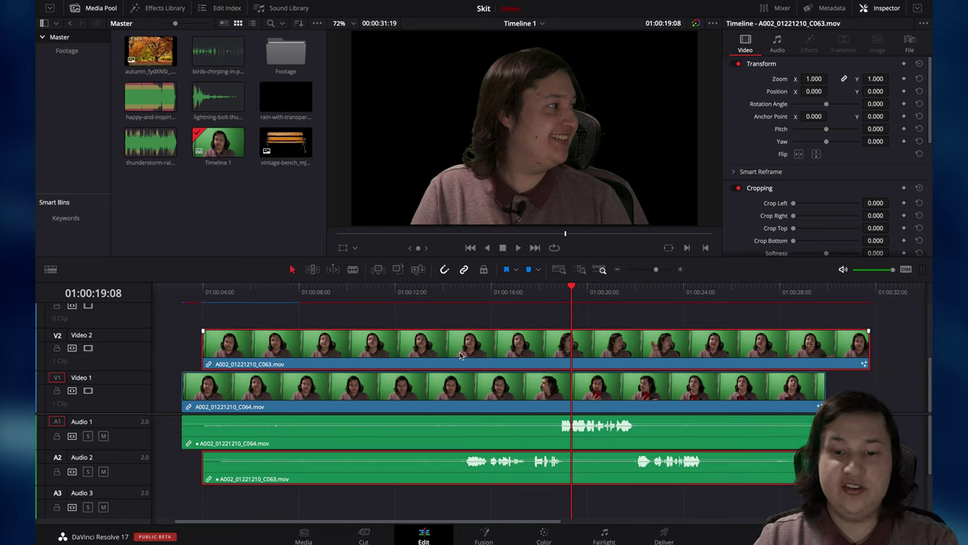
pyautogui.keyDown('ctrl'); pyautogui.click(439, 396); pyautogui.keyUp('ctrl')
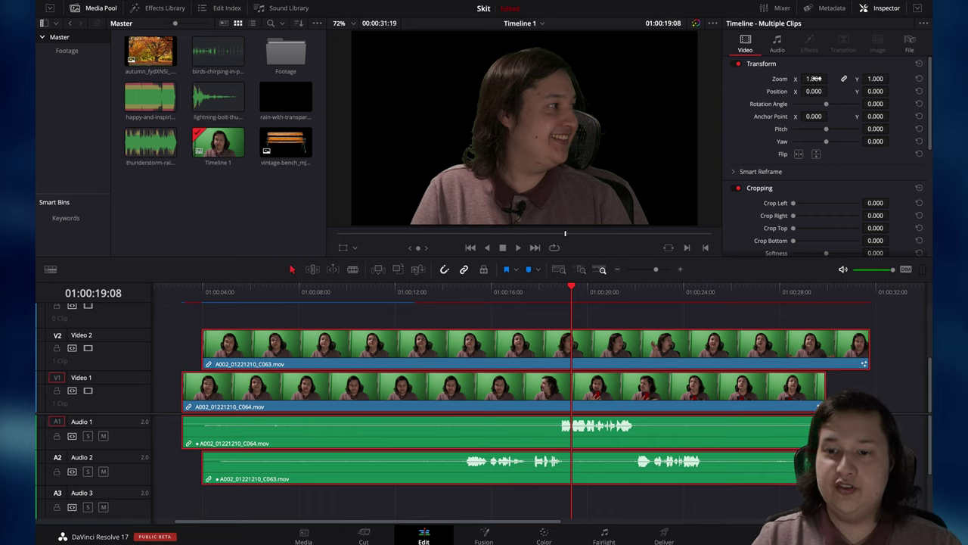
pyautogui.moveTo(814, 78)
pyautogui.mouseDown()
pyautogui.moveTo(787, 79)
pyautogui.moveTo(814, 78)
pyautogui.mouseUp()
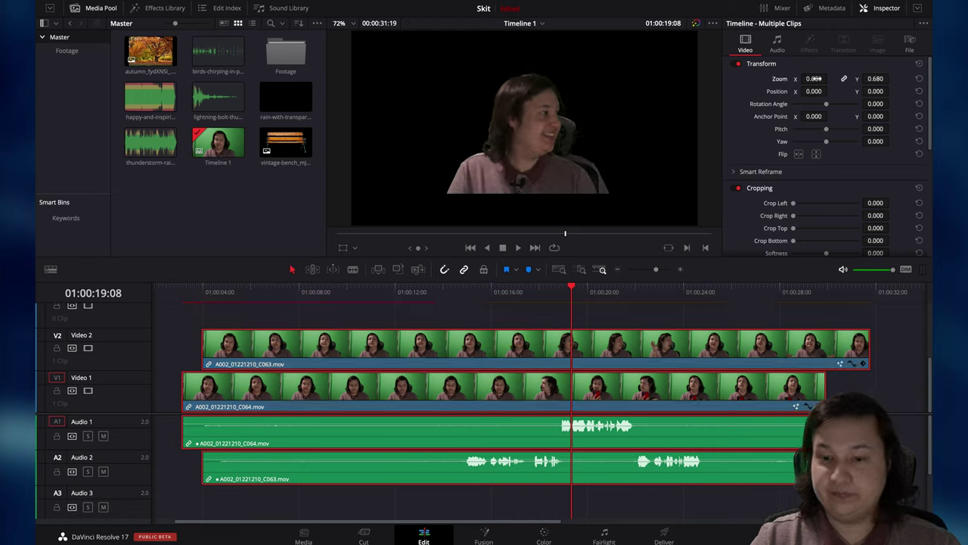
# Move the A002_01221210_C063.mov clip on Video 2 to position X -486 and Y -186
pyautogui.click(610, 340)
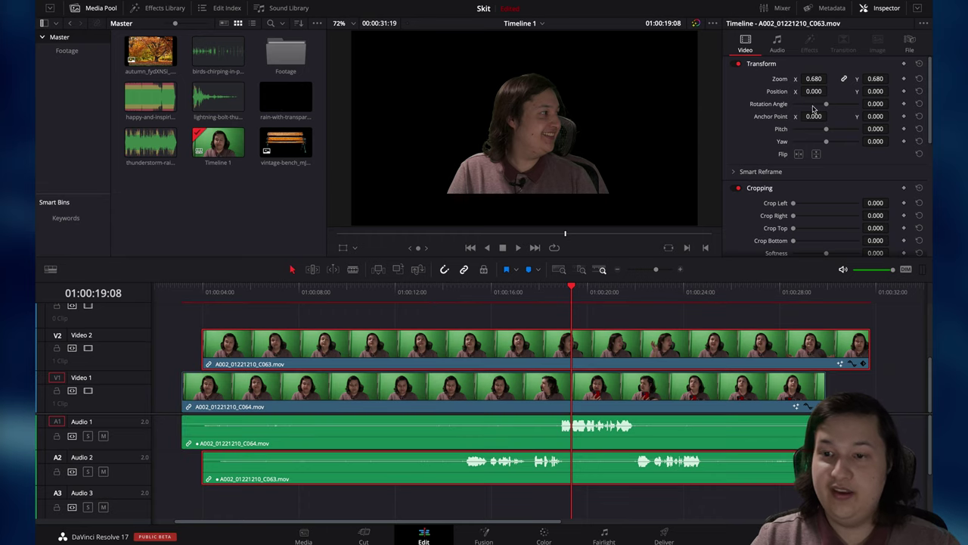
pyautogui.moveTo(814, 90); pyautogui.dragTo(744, 91)
pyautogui.moveTo(878, 91); pyautogui.dragTo(852, 90)
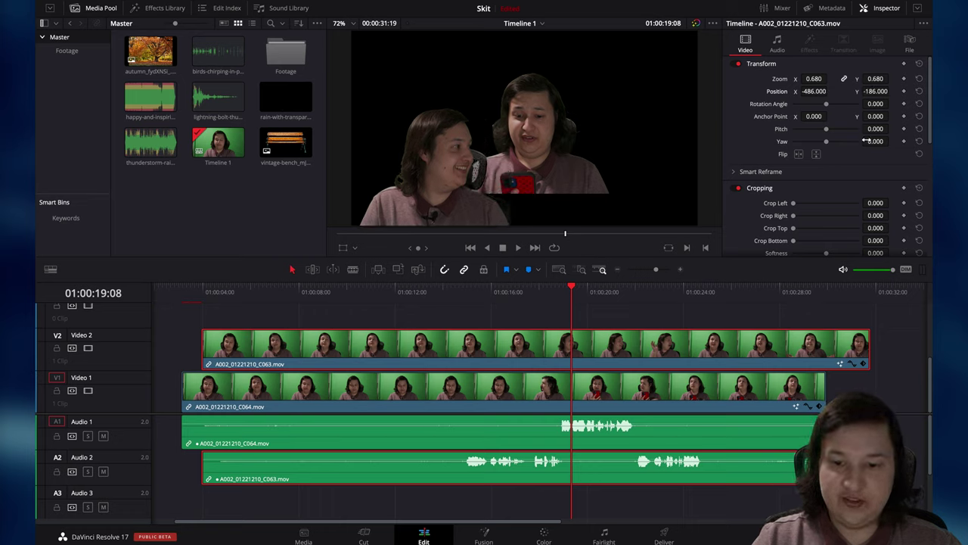
# Move the A002_01221210_C064.mov clip on Video 1 to position X 410 and Y -177
pyautogui.click(610, 388)
pyautogui.moveTo(811, 91); pyautogui.dragTo(810, 91)
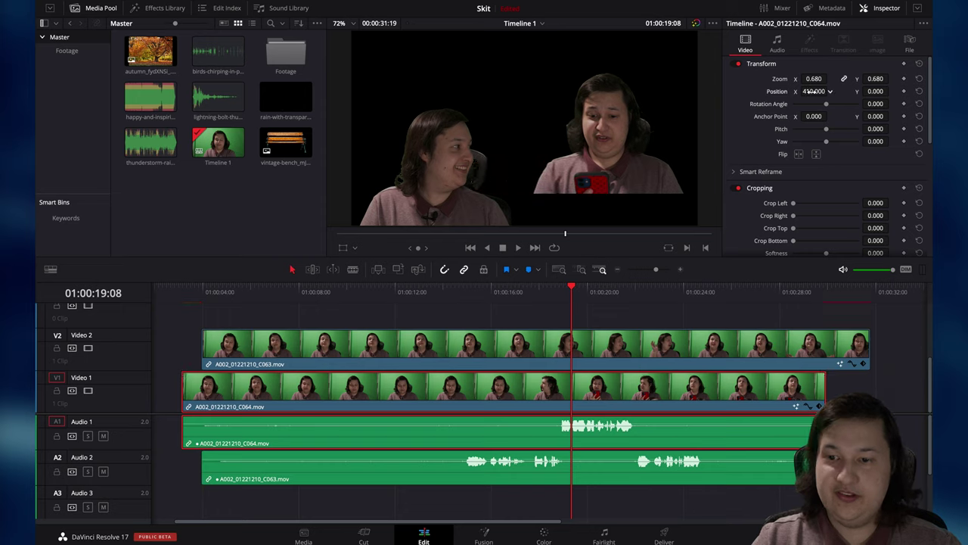
pyautogui.moveTo(876, 91); pyautogui.dragTo(875, 91)
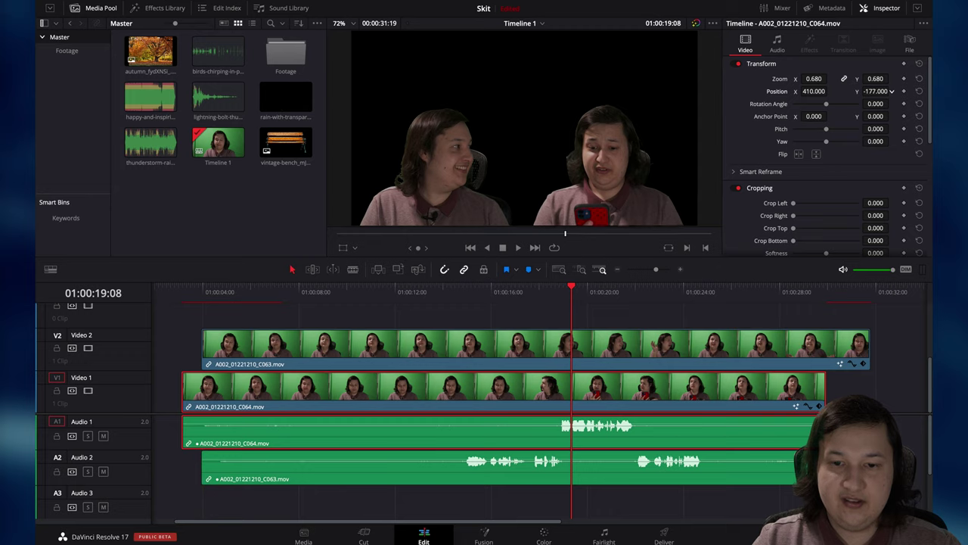
# Save the project and play the timeline from 01:00:14:14 to preview both clips side by side
pyautogui.click(458, 293)
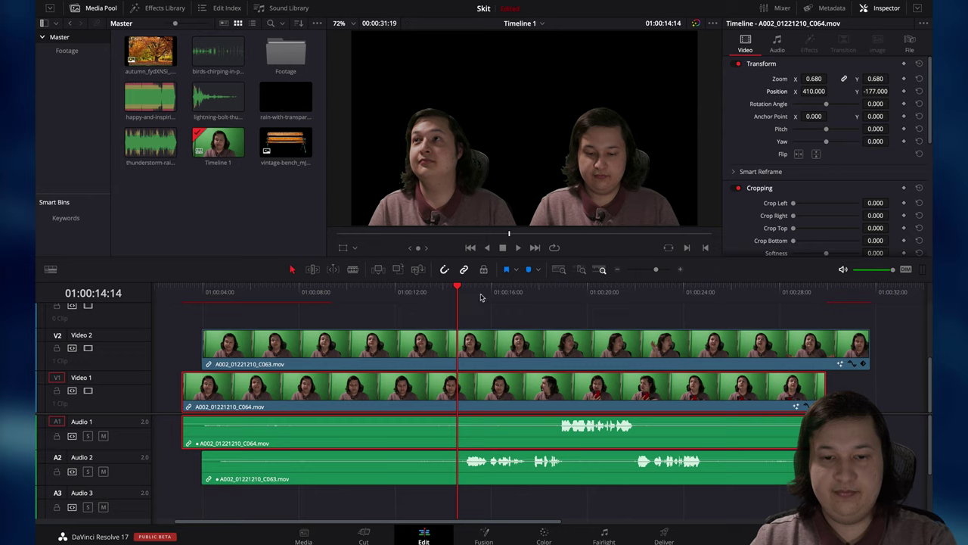
pyautogui.hotkey('ctrl', 's')
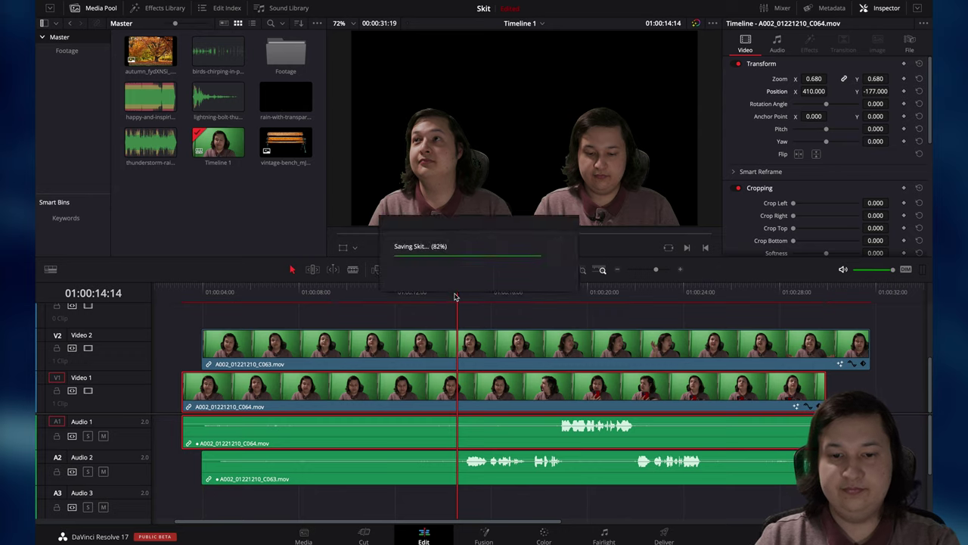
pyautogui.press('space')
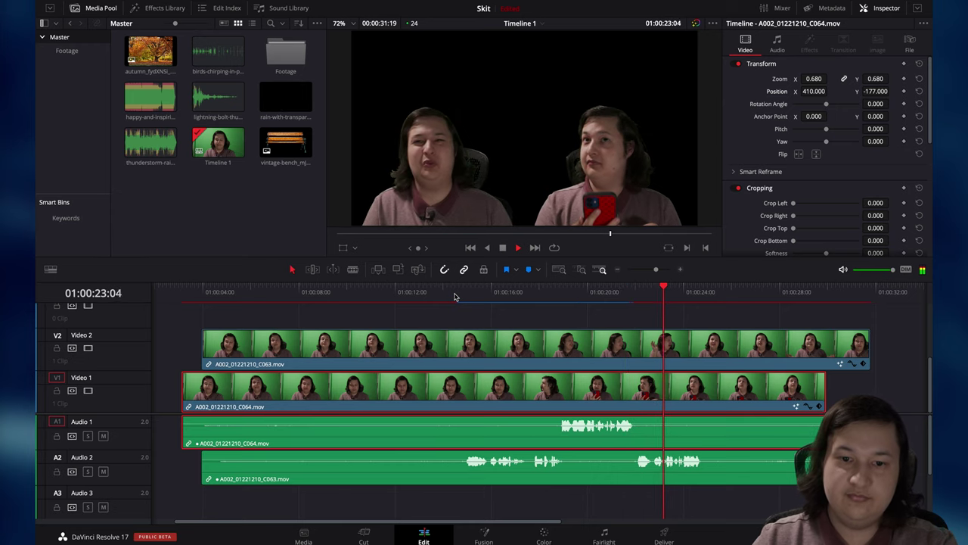
# Stop playback and move both video clips with their linked audio up one track, leaving Video 1 and Audio 1 empty
pyautogui.press('space')
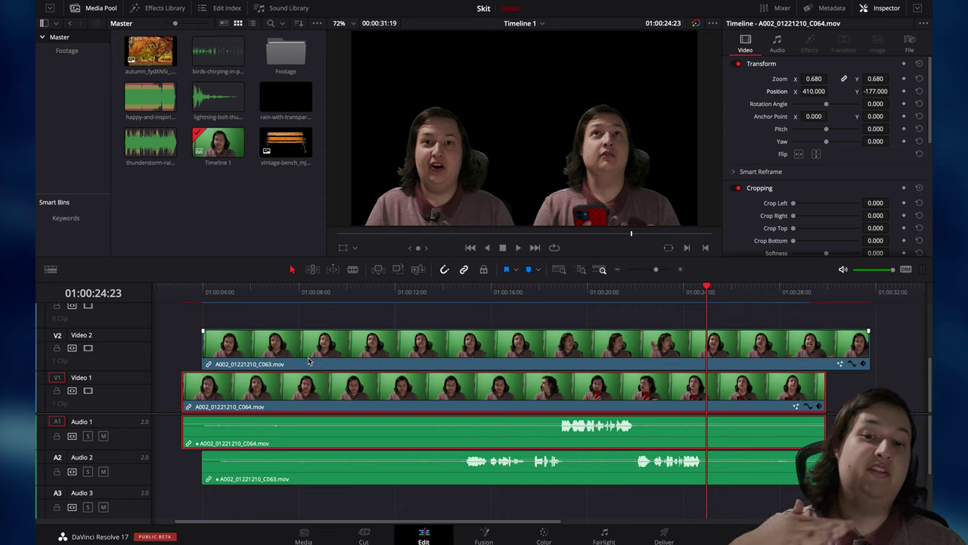
pyautogui.click(338, 345)
pyautogui.keyDown('ctrl'); pyautogui.click(426, 396); pyautogui.keyUp('ctrl')
pyautogui.moveTo(421, 359); pyautogui.dragTo(420, 327)
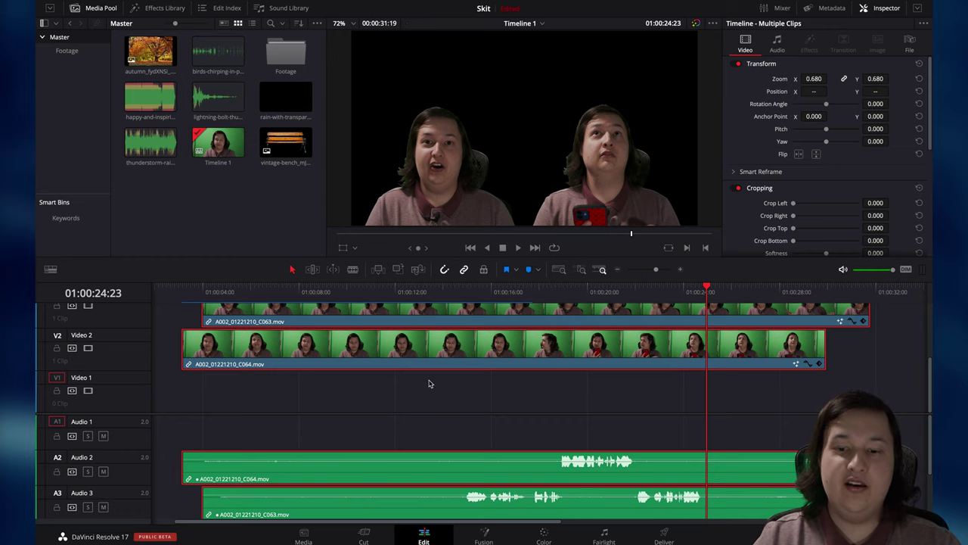
pyautogui.scroll(1, 429, 384)
pyautogui.hscroll(-2, 429, 383)
pyautogui.scroll(-1, 429, 384)
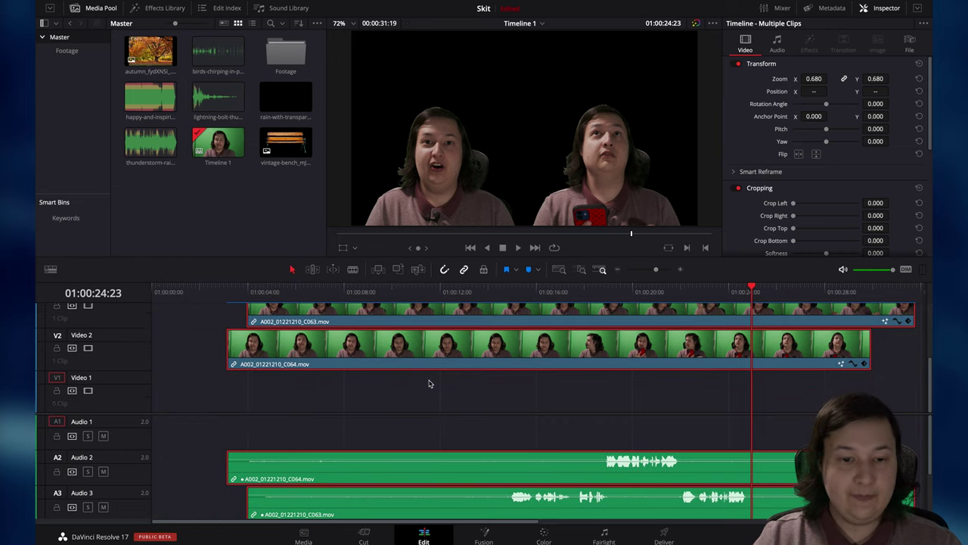
# Place the autumn image on Video 1 beneath both clips, spanning from the timeline start to the end of A002_01221210_C063.mov
pyautogui.click(222, 248)
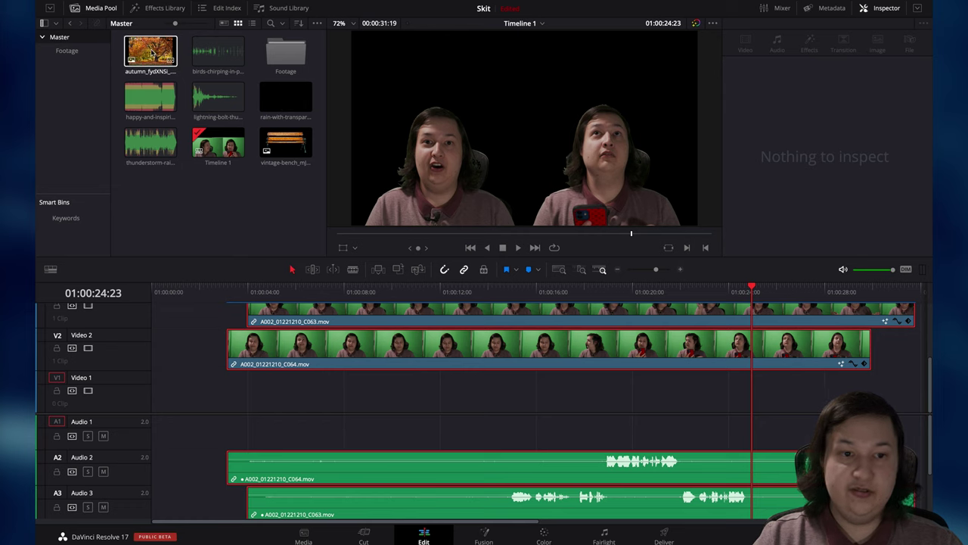
pyautogui.click(156, 53)
pyautogui.moveTo(147, 53); pyautogui.dragTo(660, 379)
pyautogui.hscroll(-3, 657, 380)
pyautogui.hscroll(-6, 657, 380)
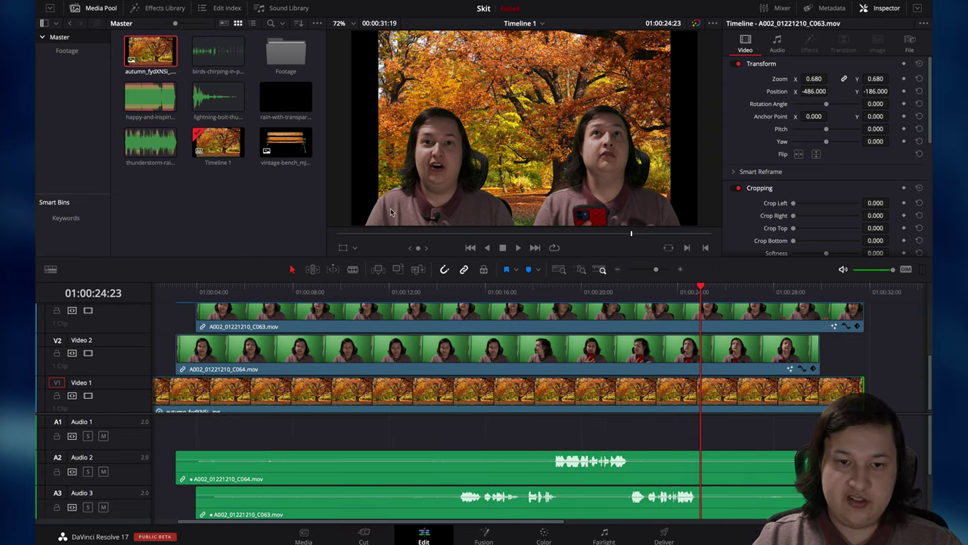
# Scale the autumn image on Video 1 to a zoom of 1.230 and move the playhead to 01:00:14:06
pyautogui.click(459, 396)
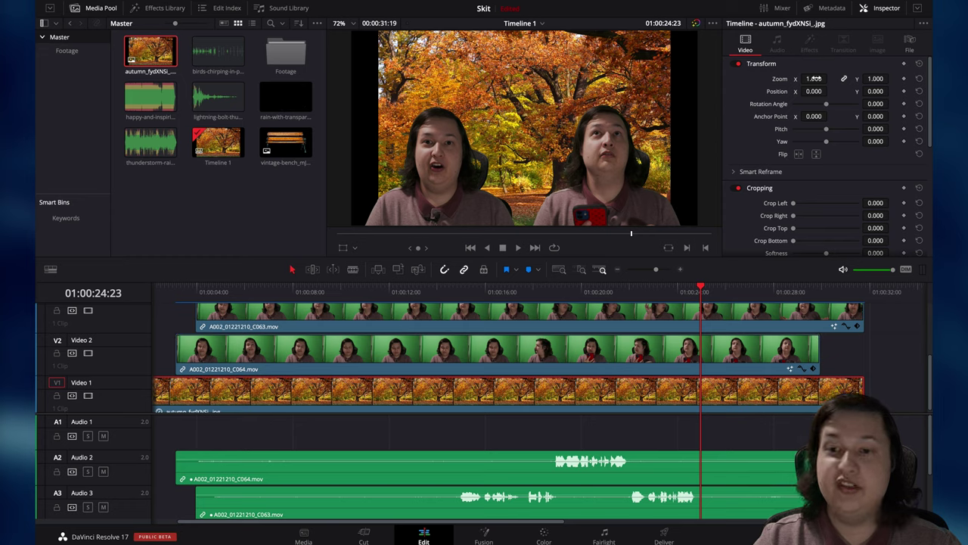
pyautogui.moveTo(813, 78); pyautogui.dragTo(836, 78)
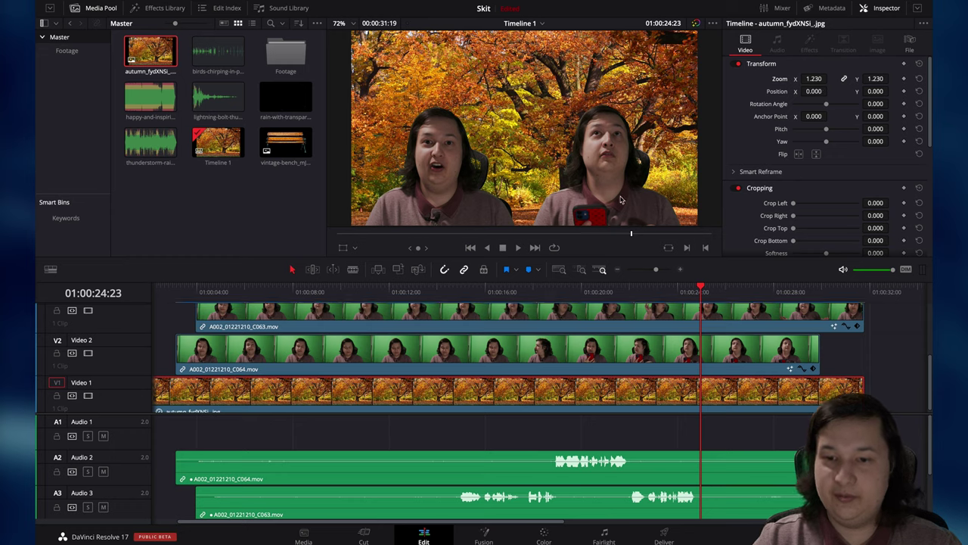
pyautogui.scroll(2, 465, 350)
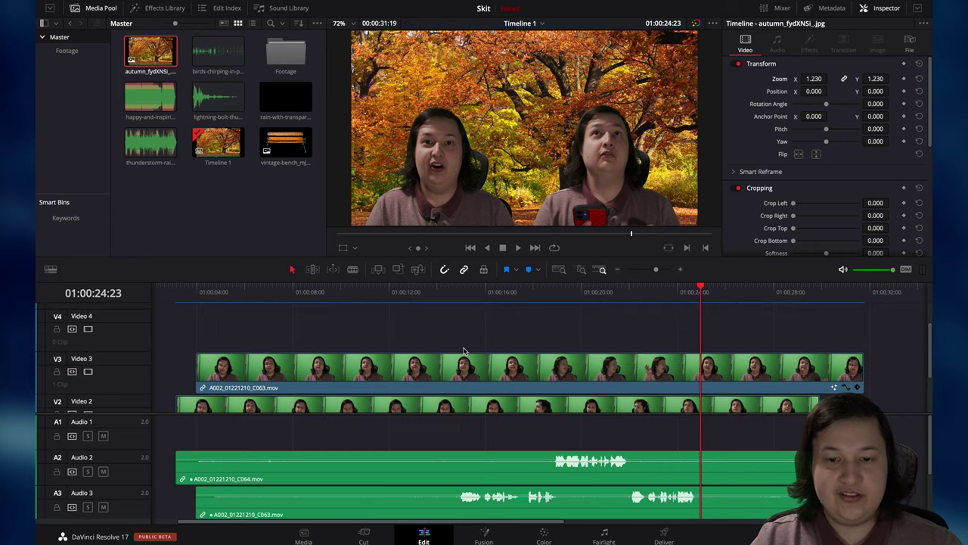
pyautogui.click(444, 292)
pyautogui.hscroll(-1, 441, 317)
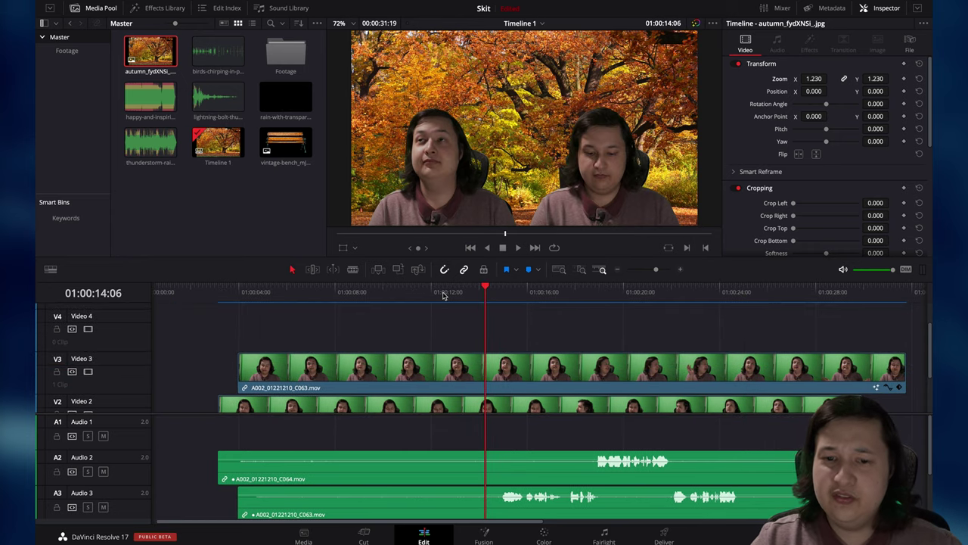
# Place happy-and-inspiring.mp3 on Audio 4 at the start of the timeline
pyautogui.hscroll(3, 439, 337)
pyautogui.scroll(-2, 437, 340)
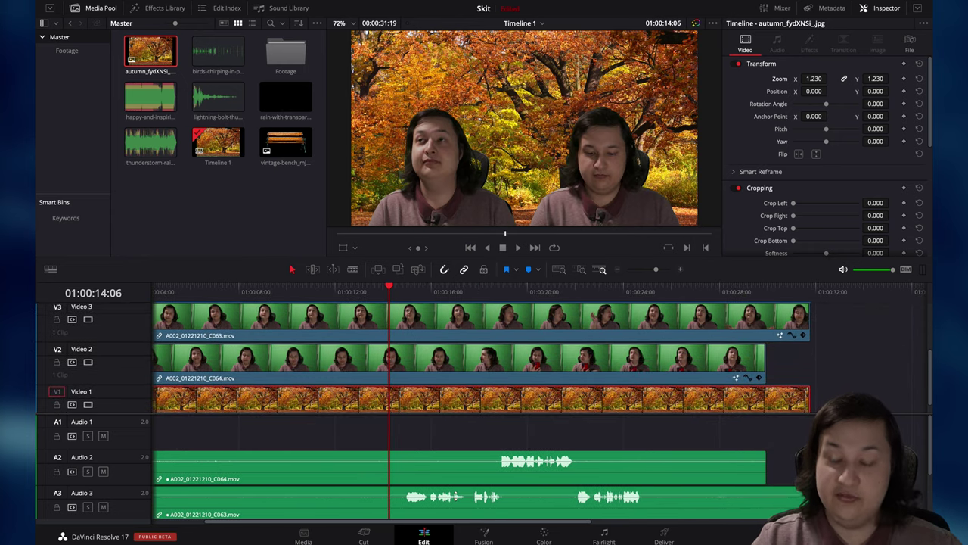
pyautogui.scroll(-2, 455, 485)
pyautogui.hscroll(-2, 455, 495)
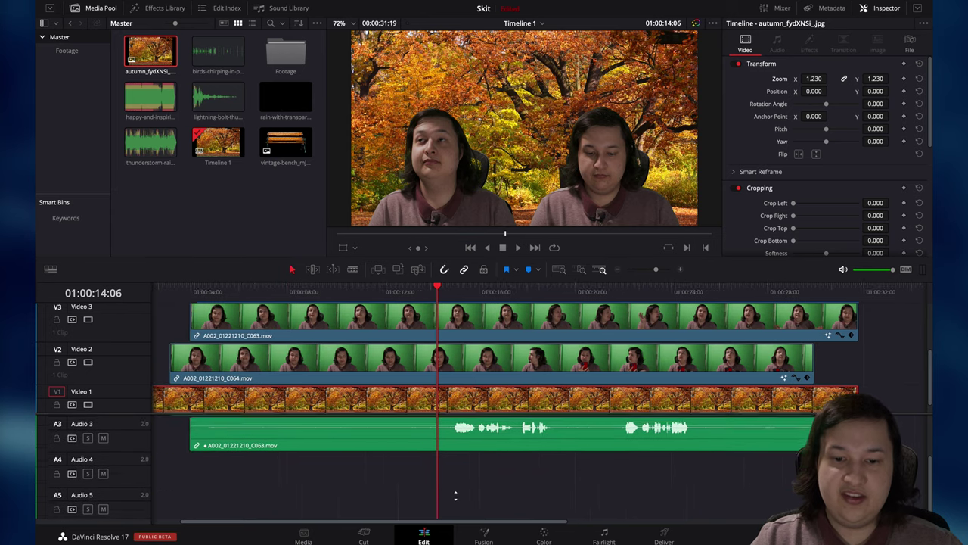
pyautogui.hscroll(-1, 456, 495)
pyautogui.hscroll(-2, 455, 496)
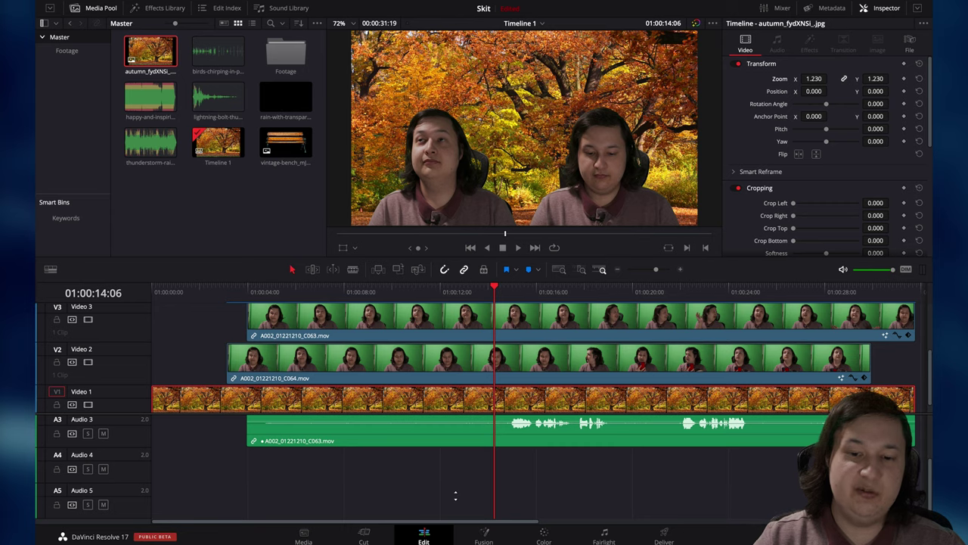
pyautogui.click(146, 104)
pyautogui.moveTo(146, 104); pyautogui.dragTo(242, 467)
# Play the timeline from its start to preview the background music and stop at 01:00:02:15
pyautogui.press('Home')
pyautogui.press('space')
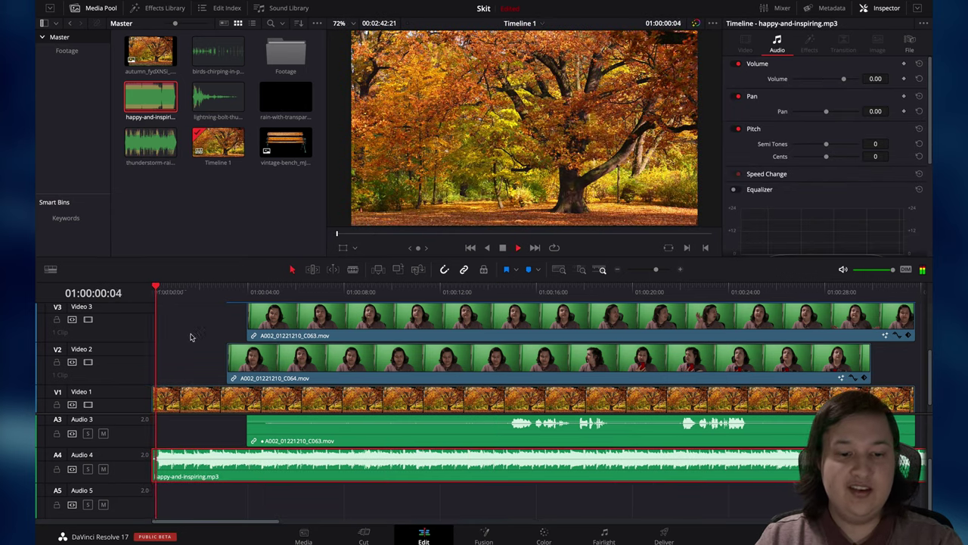
pyautogui.press('space')
pyautogui.press('space')
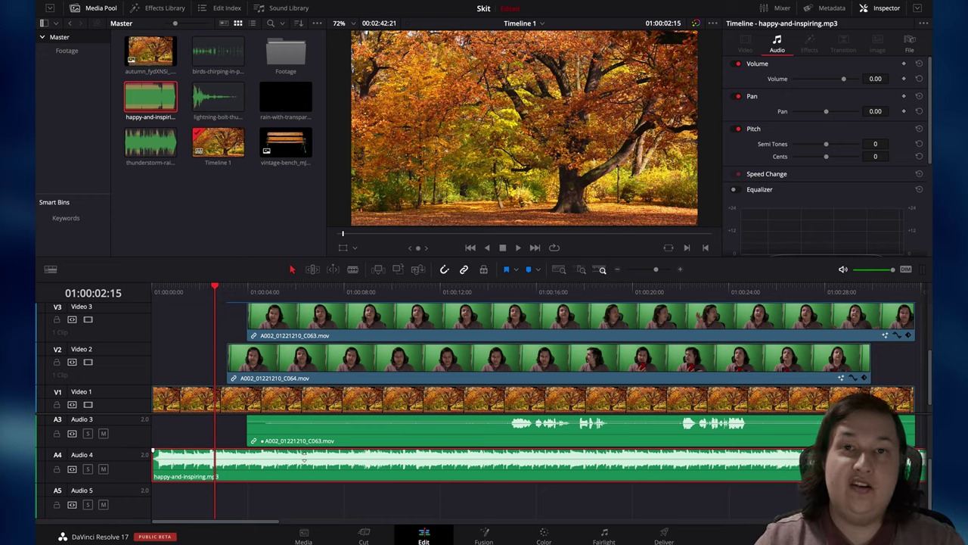
# Lower the volume of happy-and-inspiring.mp3 on Audio 4 to -12.21 and play the timeline from its start
pyautogui.moveTo(304, 459); pyautogui.dragTo(304, 461)
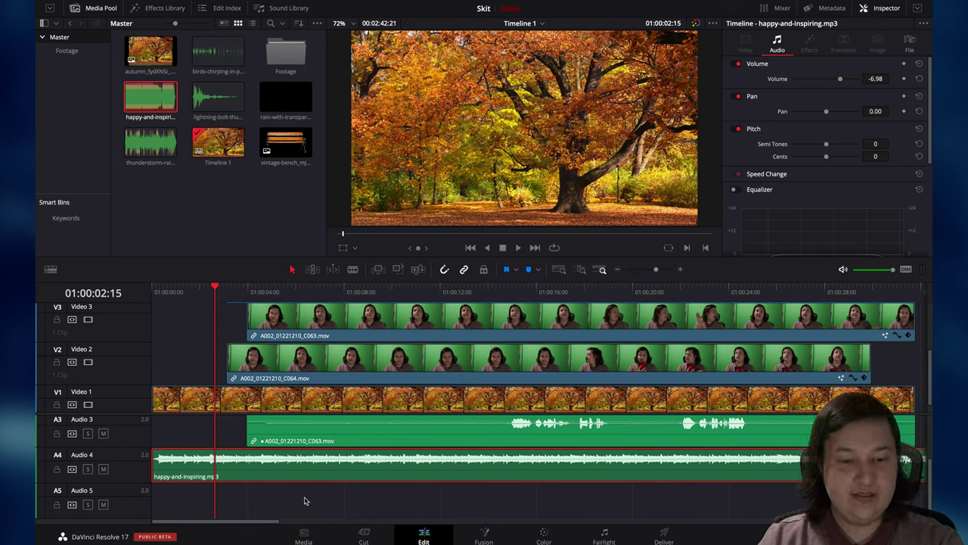
pyautogui.moveTo(286, 459); pyautogui.dragTo(299, 465)
pyautogui.moveTo(190, 296); pyautogui.dragTo(94, 297)
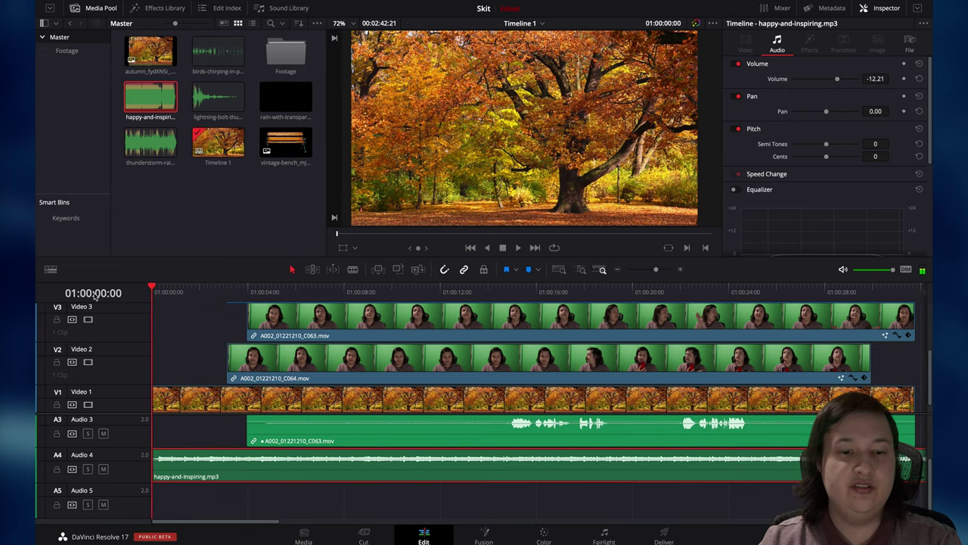
pyautogui.press('space')
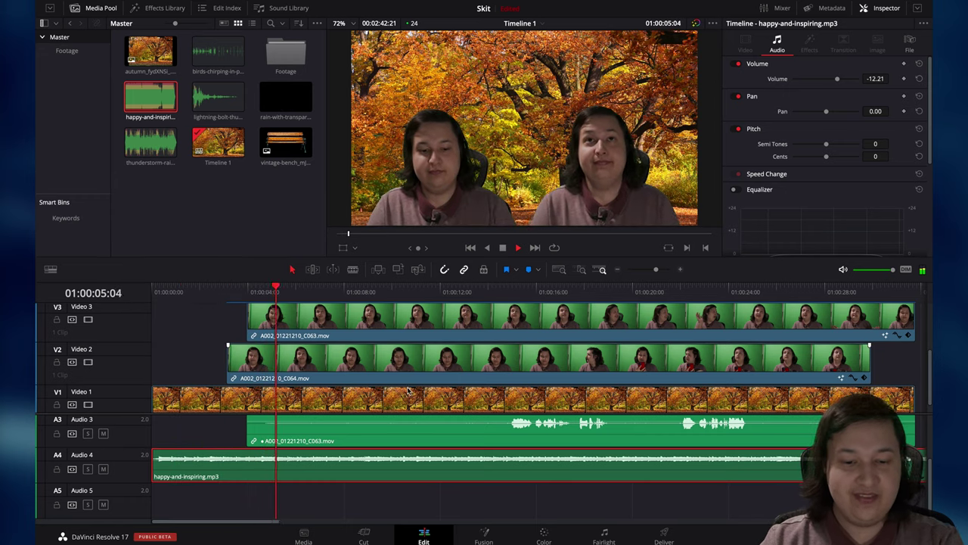
pyautogui.press('space')
# Place birds-chirping-in-park.mp3 on Audio 5 at the timeline start and preview the mix from 01:00:01:05
pyautogui.moveTo(219, 57); pyautogui.dragTo(154, 493)
pyautogui.click(180, 294)
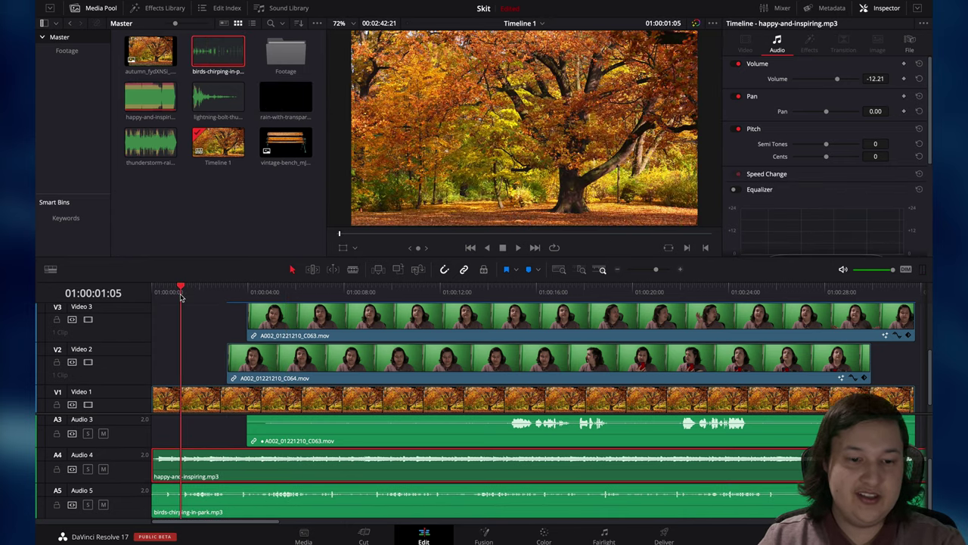
pyautogui.press('space')
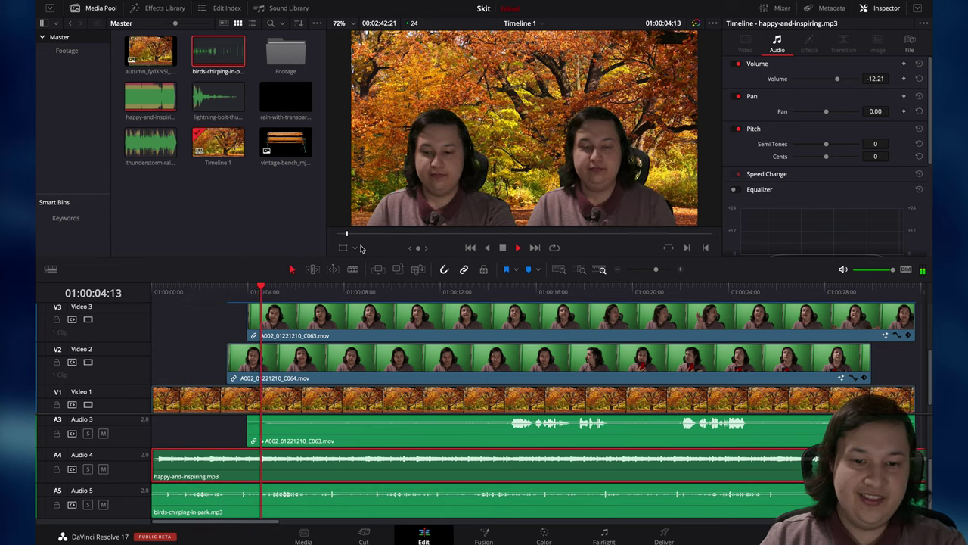
pyautogui.press('space')
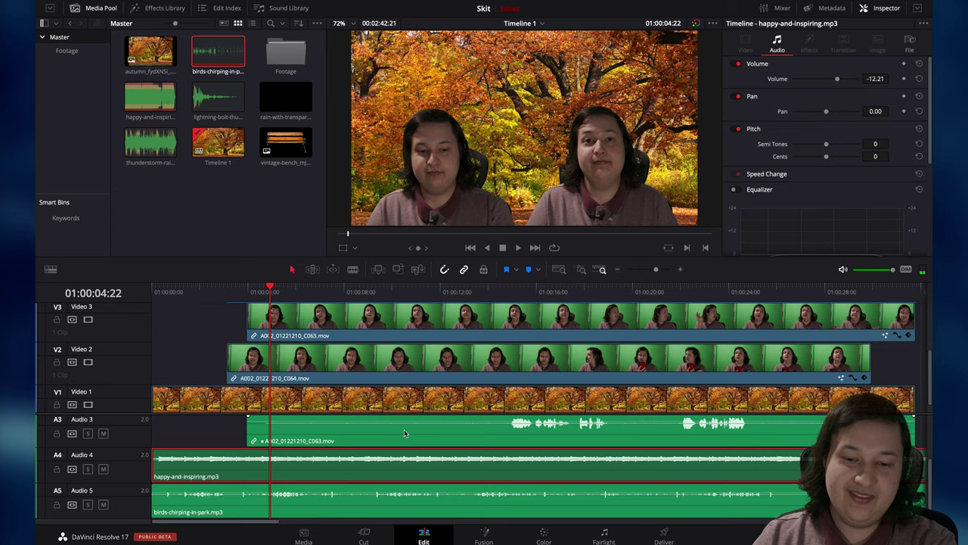
# Play the later part of the dialogue from about 01:00:18:23 and stop at 01:00:24:17 to find the storm cue
pyautogui.scroll(4, 497, 497)
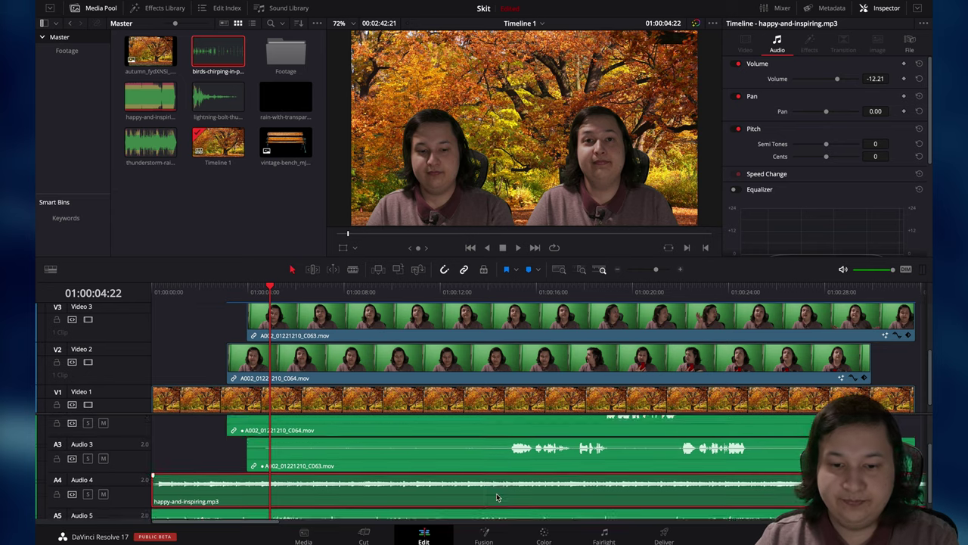
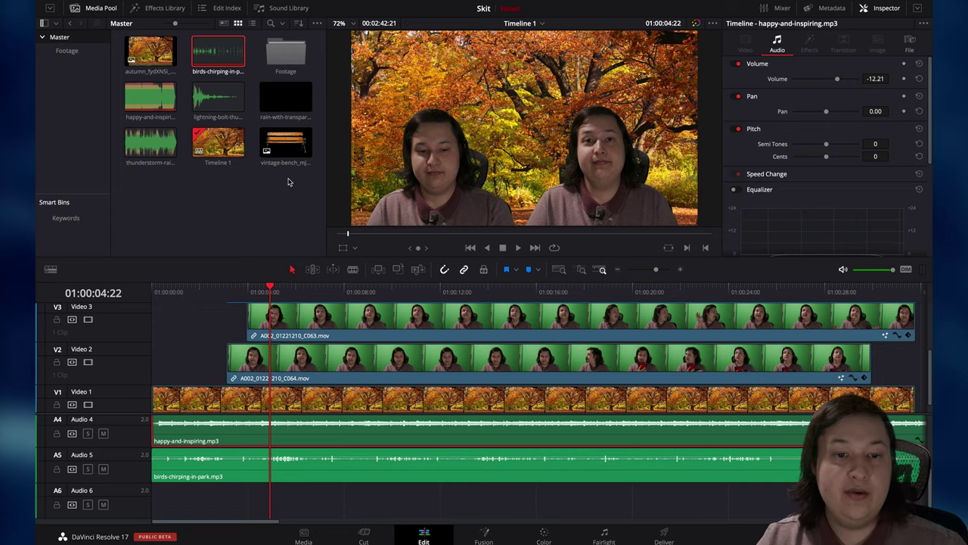
pyautogui.scroll(2, 530, 454)
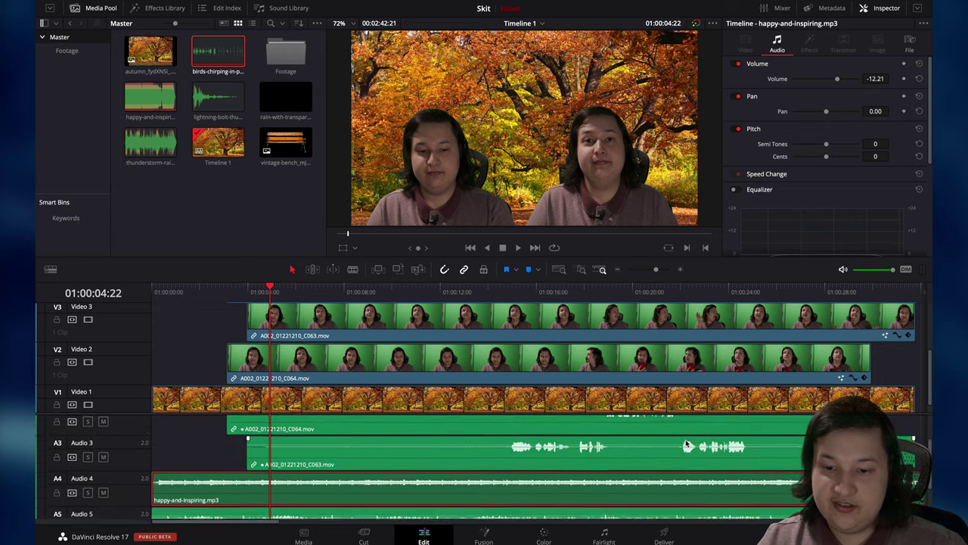
pyautogui.hscroll(4, 529, 424)
pyautogui.click(473, 293)
pyautogui.press('space')
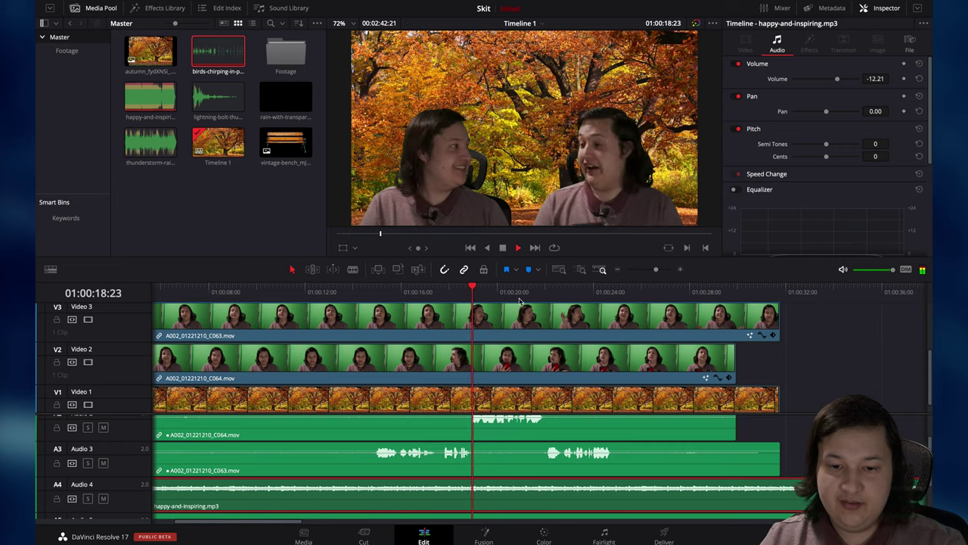
pyautogui.click(535, 297)
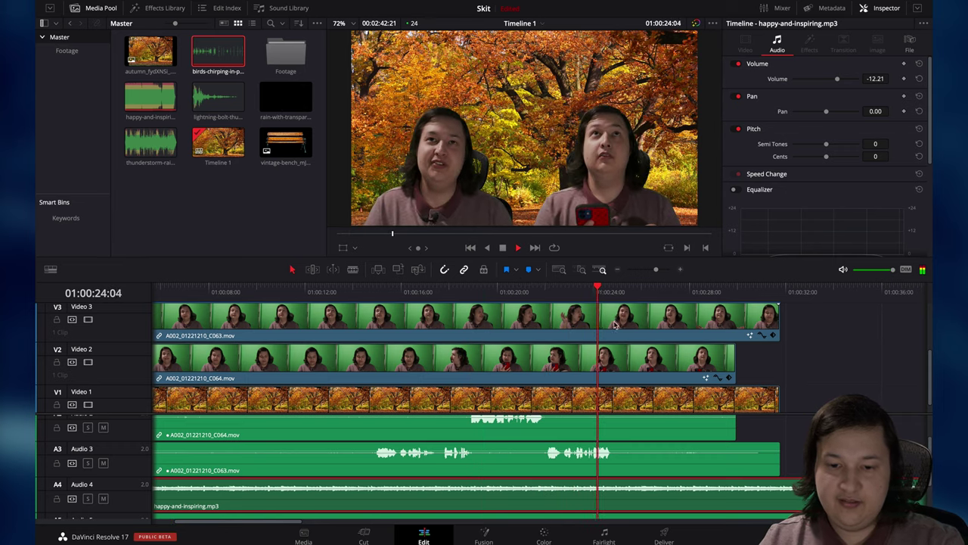
pyautogui.press('space')
# Place the thunderstorm-rain-heavy-down-pour sound on Audio 6 starting at about 01:00:24:05 and preview it
pyautogui.scroll(-3, 612, 457)
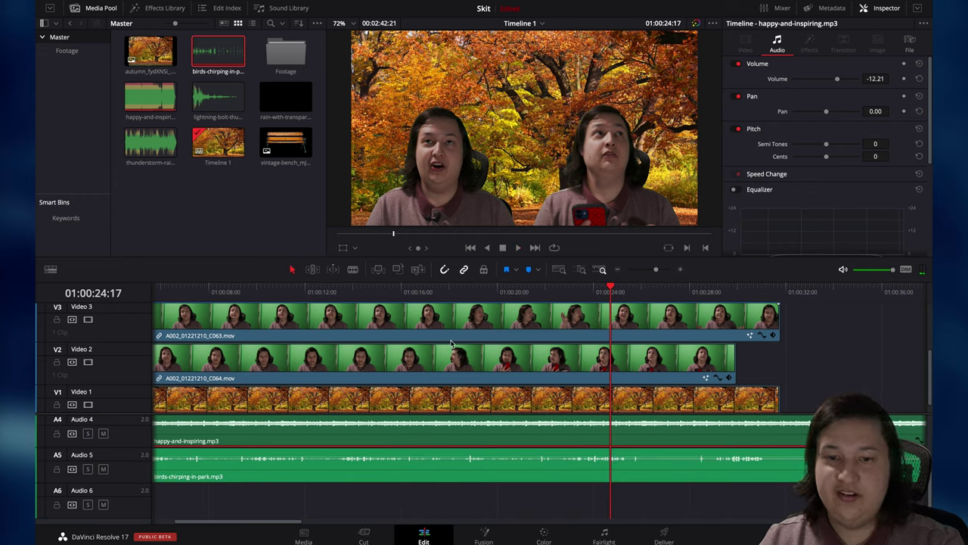
pyautogui.click(218, 51)
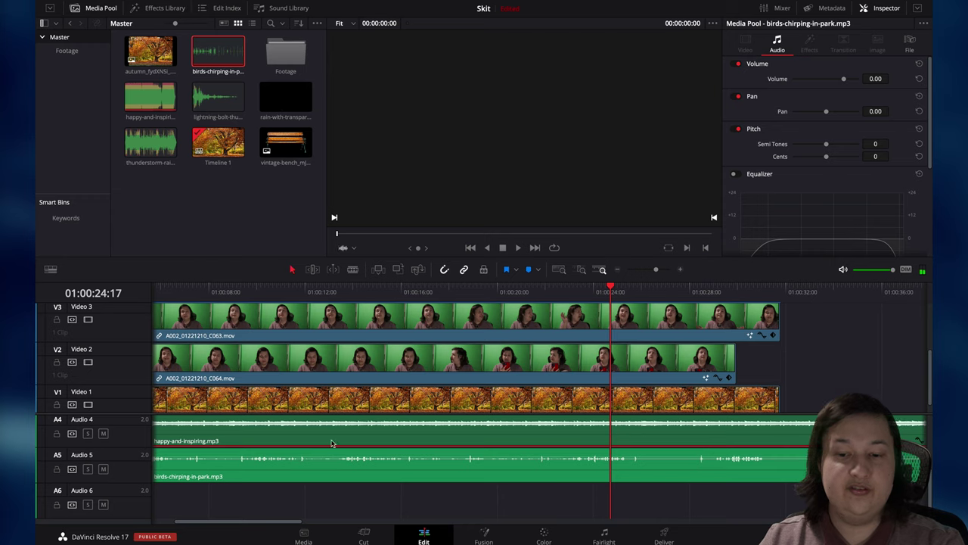
pyautogui.moveTo(150, 141); pyautogui.dragTo(654, 492)
pyautogui.press('space')
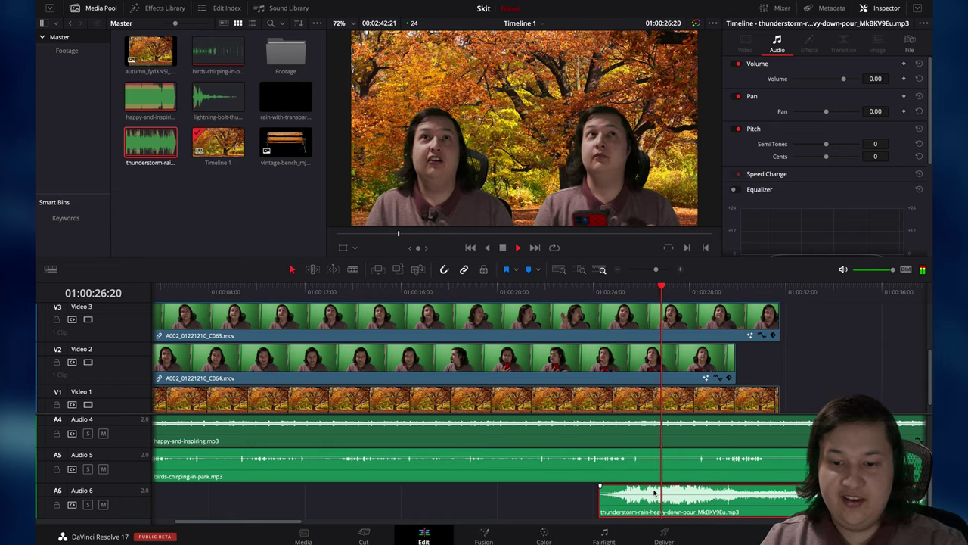
pyautogui.press('space')
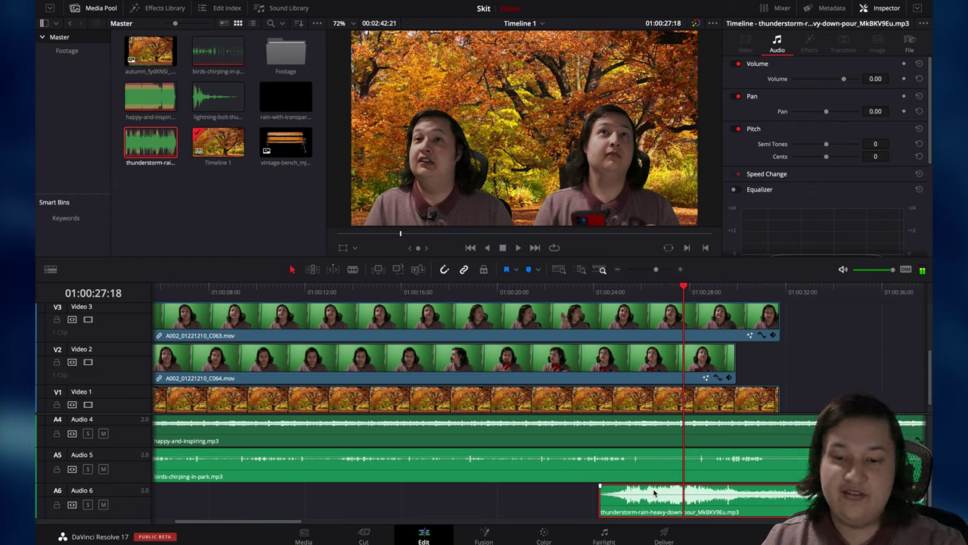
# Split happy-and-inspiring.mp3 on Audio 4 with the Blade at 01:00:24:05, where the thunderstorm sound starts
pyautogui.scroll(2, 654, 493)
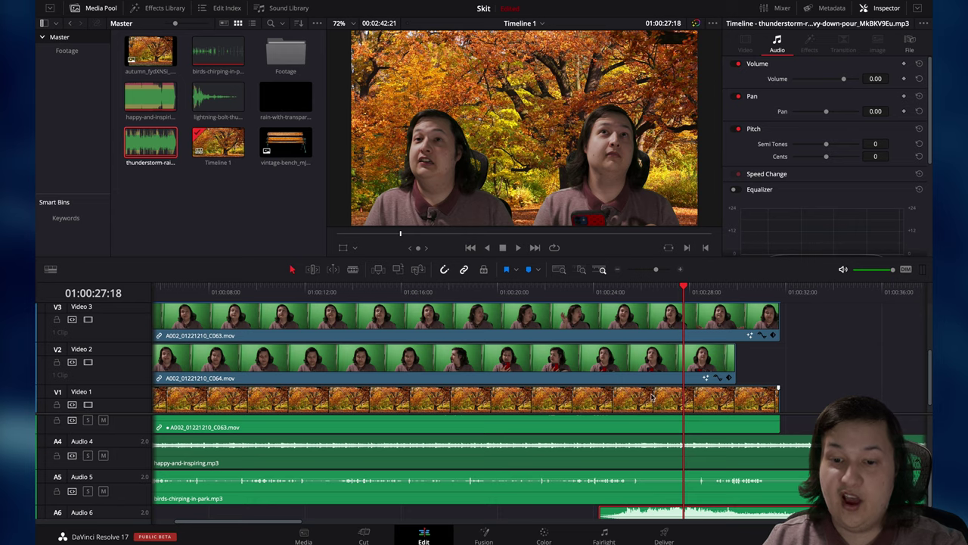
pyautogui.scroll(-1, 652, 394)
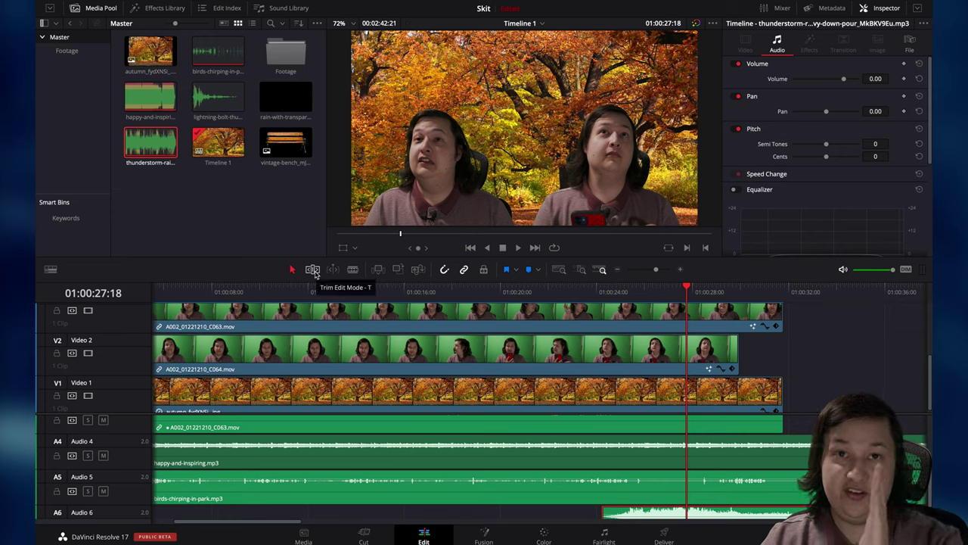
pyautogui.click(314, 271)
pyautogui.scroll(-2, 636, 433)
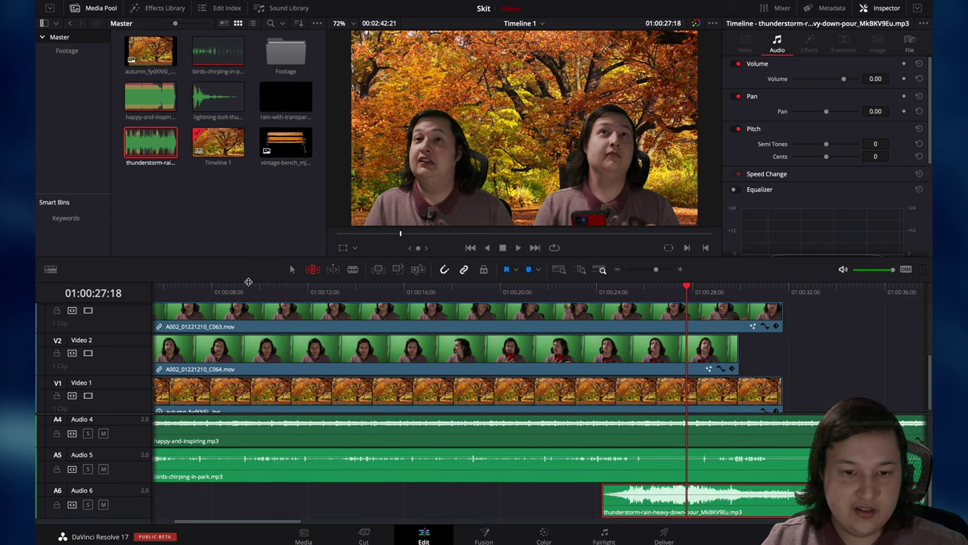
pyautogui.click(352, 270)
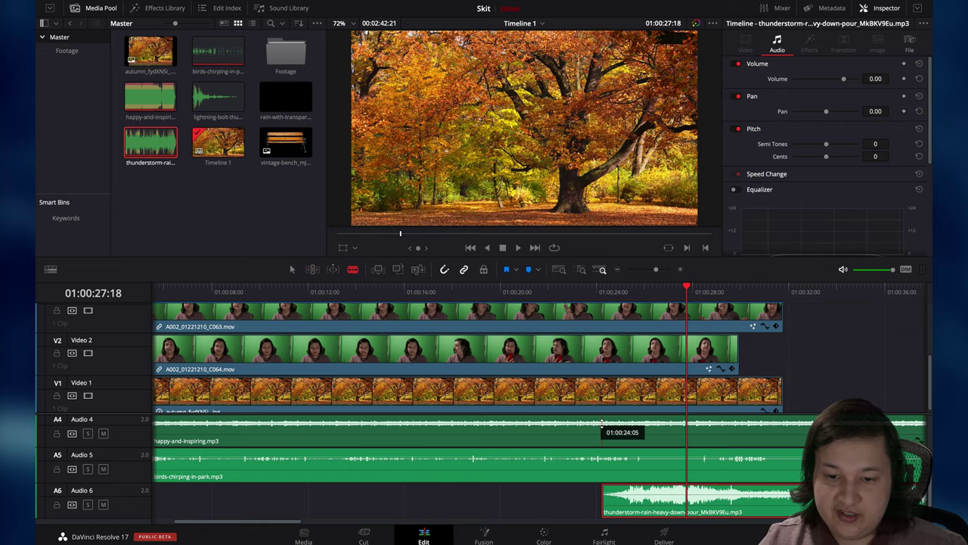
pyautogui.click(603, 425)
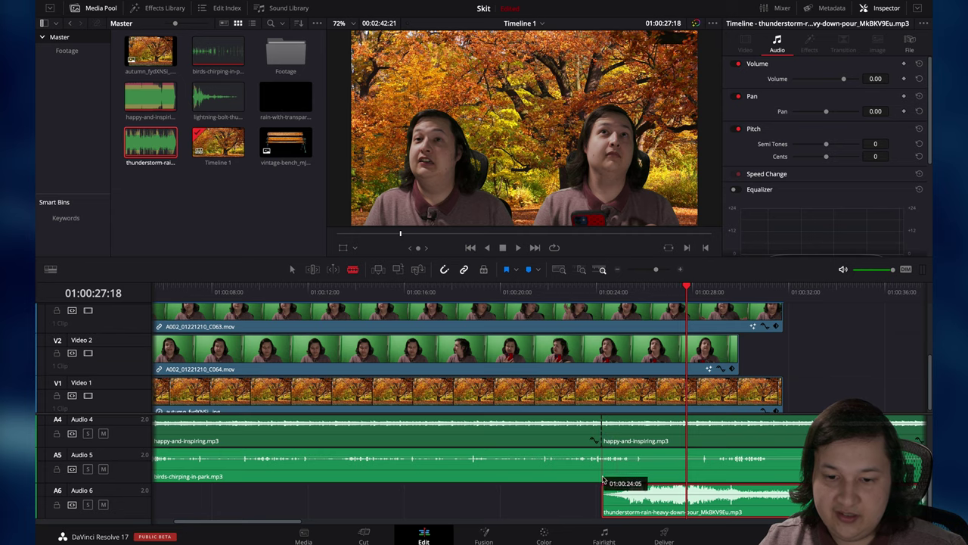
pyautogui.scroll(3, 607, 472)
pyautogui.scroll(-3, 607, 472)
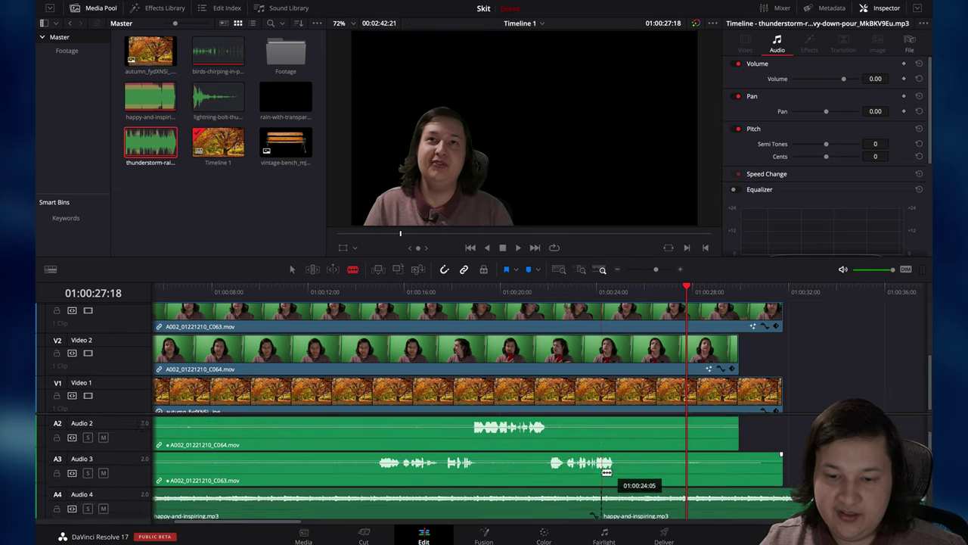
# Cut birds-chirping-in-park.mp3 at 01:00:24:05 as well and delete the music and birdsong parts on Audio 4 and Audio 5 after that point
pyautogui.hscroll(-2, 607, 472)
pyautogui.hscroll(4, 607, 472)
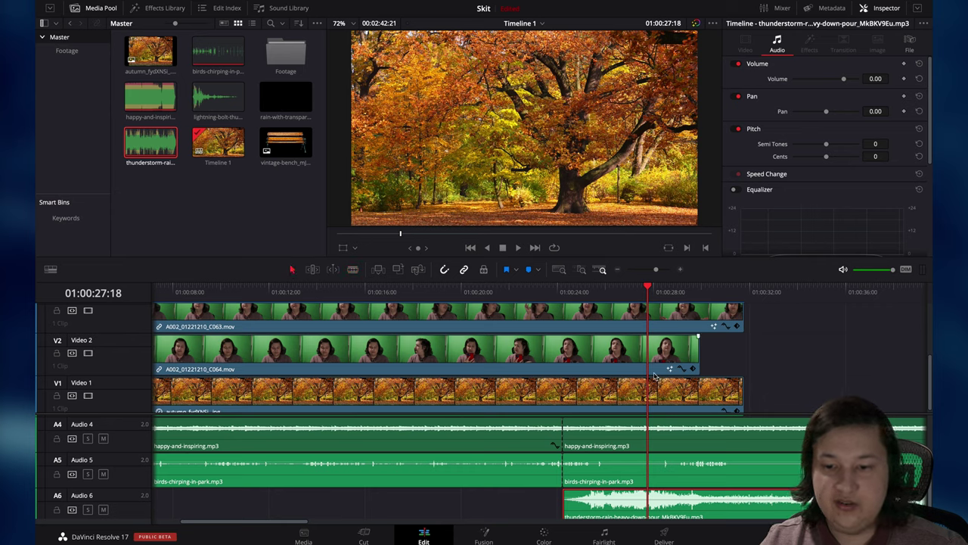
pyautogui.click(787, 445)
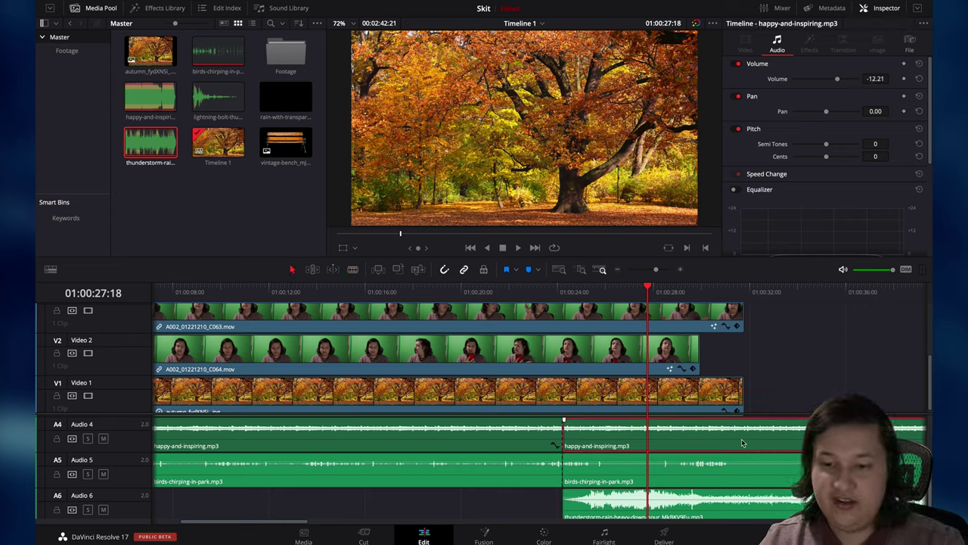
pyautogui.keyDown('ctrl'); pyautogui.click(729, 468); pyautogui.keyUp('ctrl')
pyautogui.press('Delete')
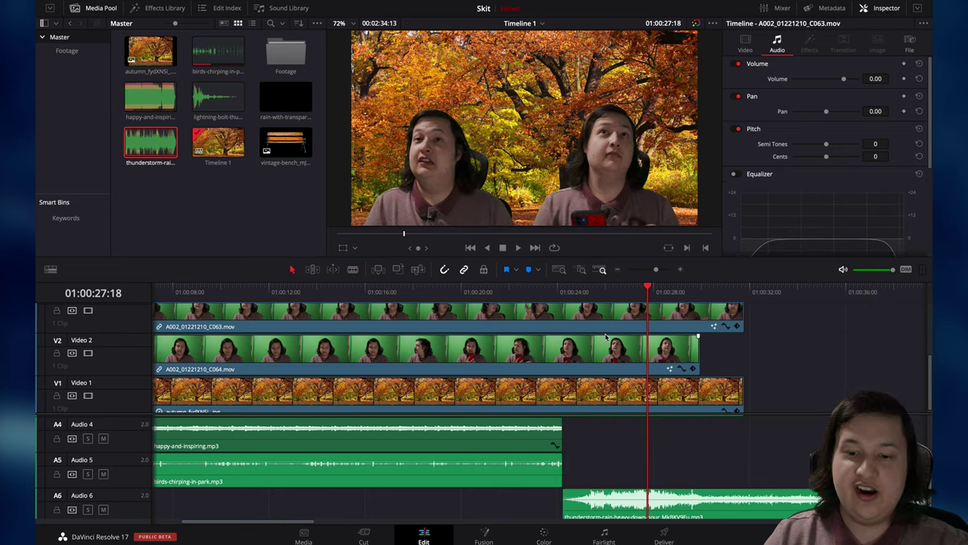
# Play the change from music and birdsong to thunderstorm from about 01:00:22 and stop at 01:00:26:03
pyautogui.click(513, 295)
pyautogui.press('space')
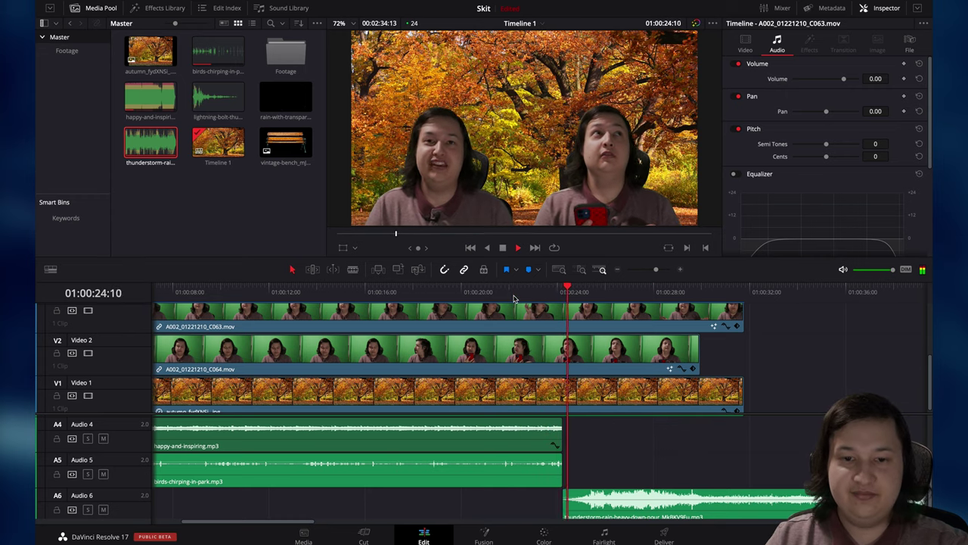
pyautogui.press('space')
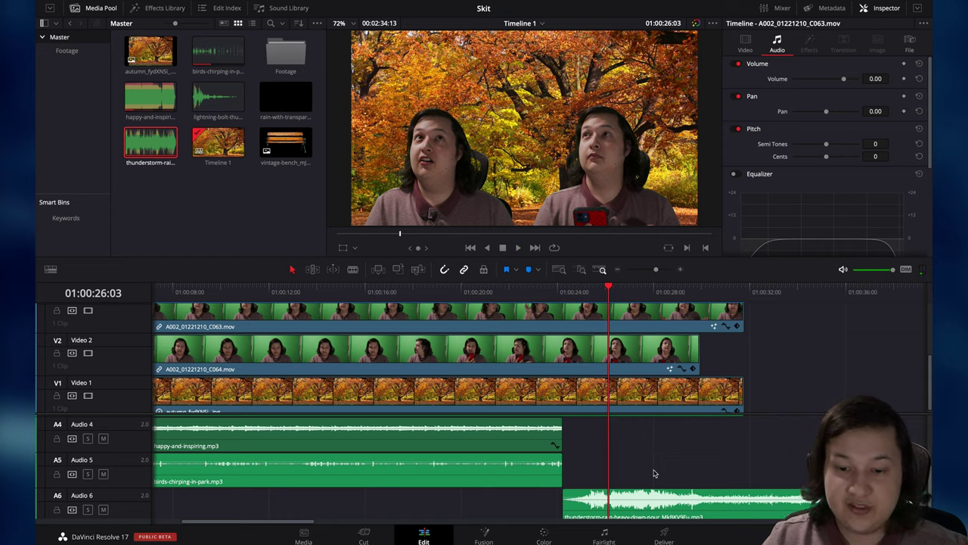
# Place the rain-with-transparent-alpha-channel-looping clip on Video 4 starting at 01:00:24:05
pyautogui.scroll(2, 655, 474)
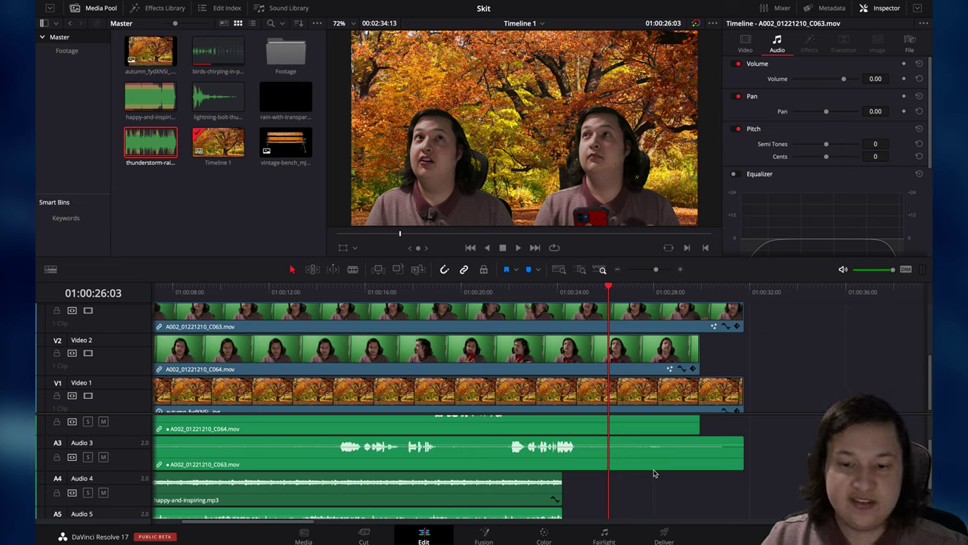
pyautogui.scroll(3, 628, 368)
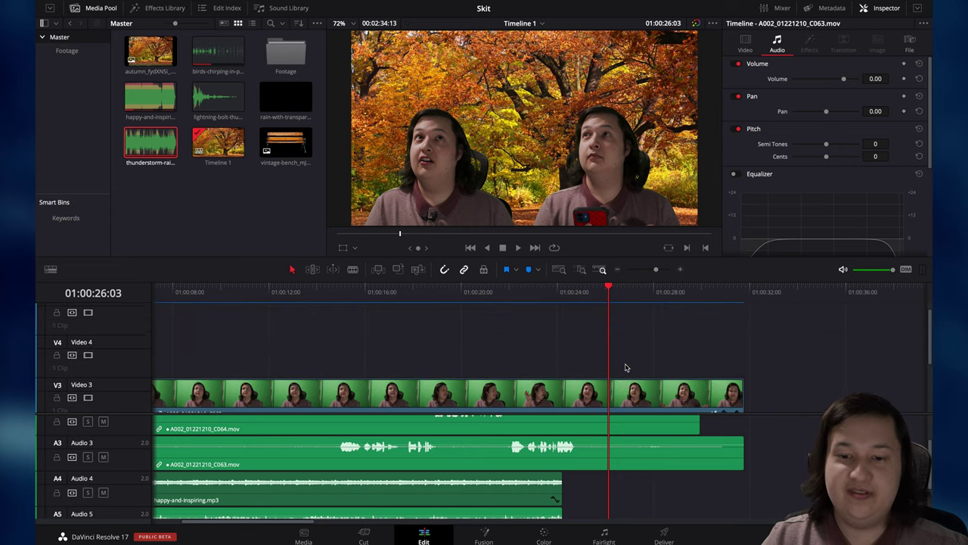
pyautogui.click(562, 300)
pyautogui.click(284, 98)
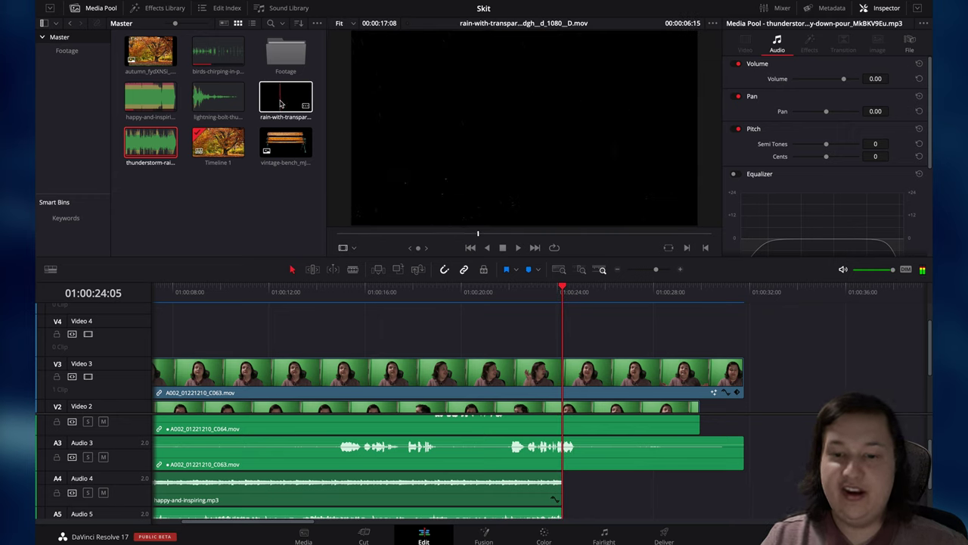
pyautogui.moveTo(280, 104); pyautogui.dragTo(577, 329)
# Preview the rain overlay from about 01:00:23 to 01:00:28:01 and select the rain clip
pyautogui.click(533, 292)
pyautogui.press('space')
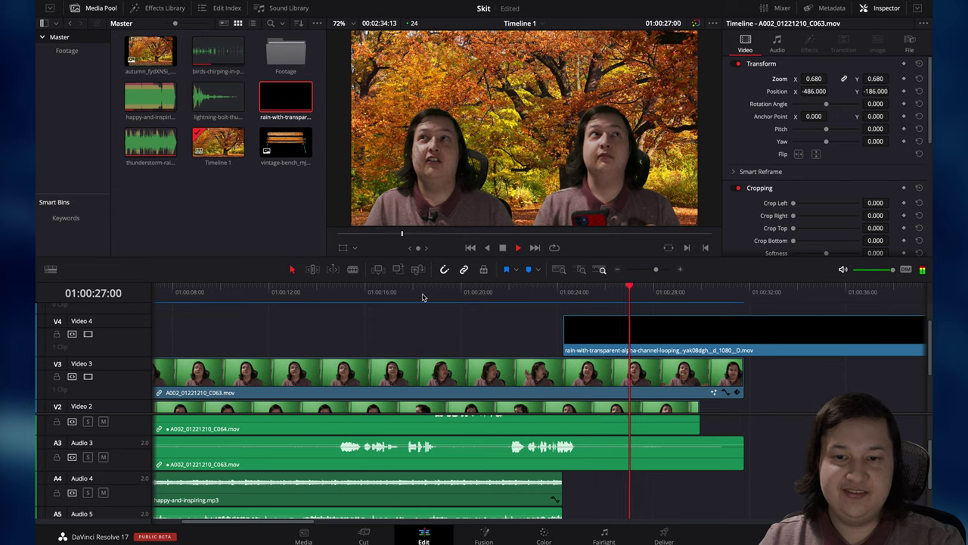
pyautogui.press('space')
pyautogui.click(584, 352)
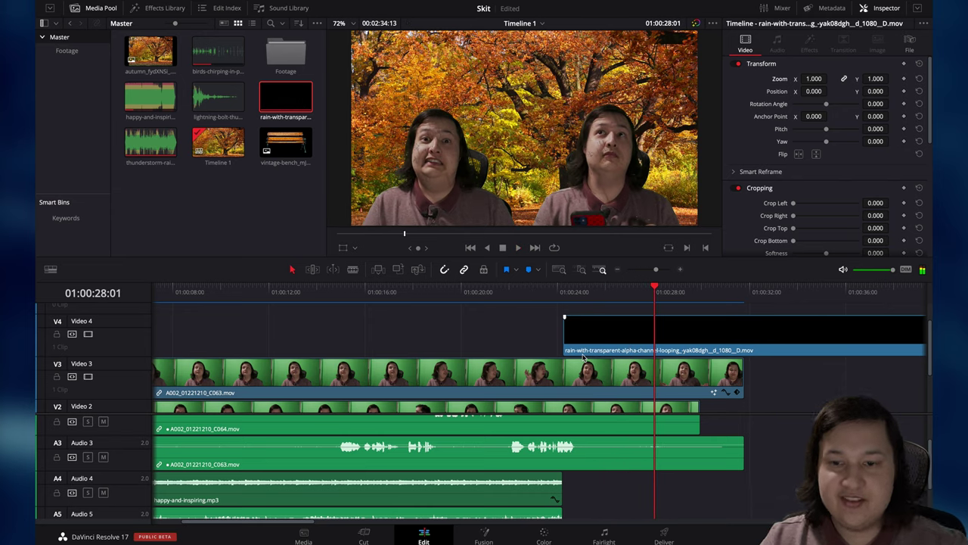
# Review the stacked video tracks and briefly play the sunny part of the scene from 01:00:10:23
pyautogui.scroll(-3, 591, 382)
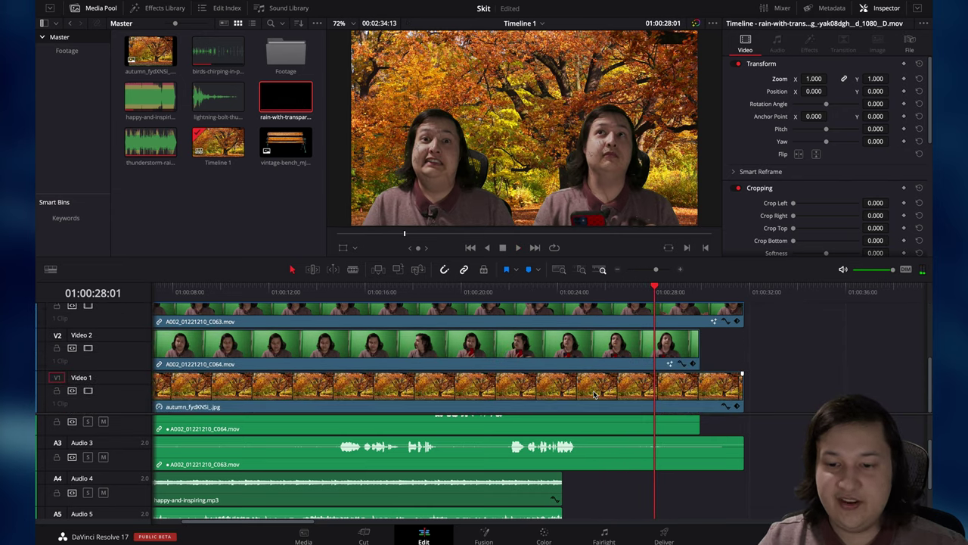
pyautogui.scroll(4, 594, 394)
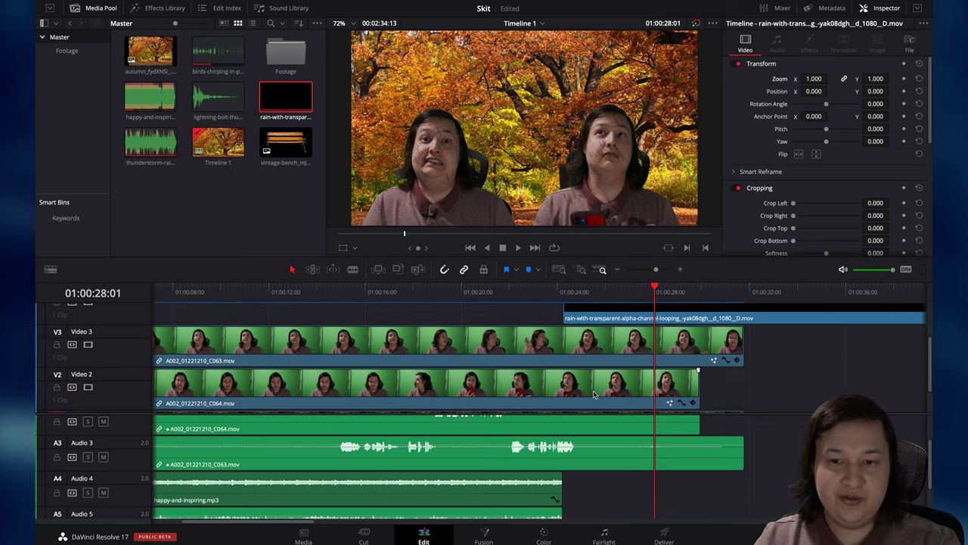
pyautogui.hscroll(-2, 594, 395)
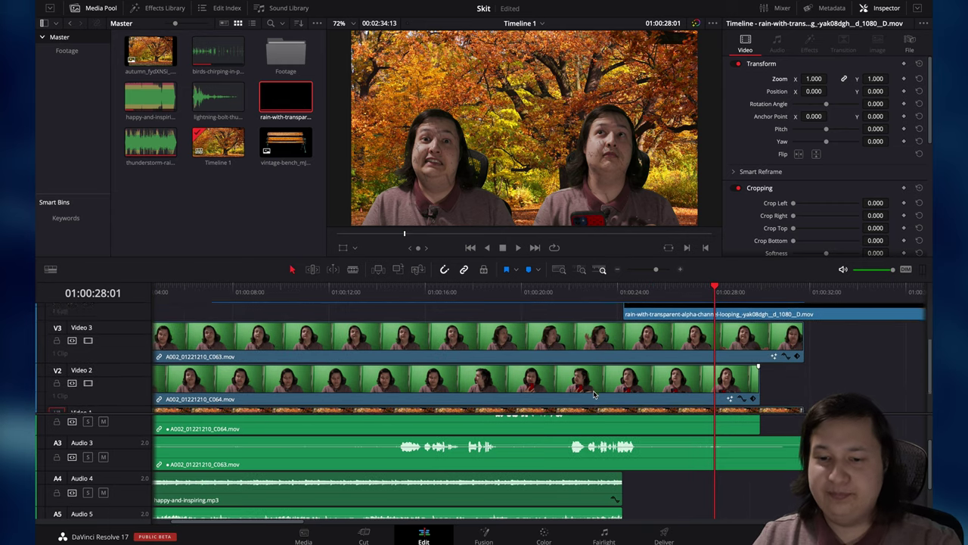
pyautogui.scroll(-3, 594, 394)
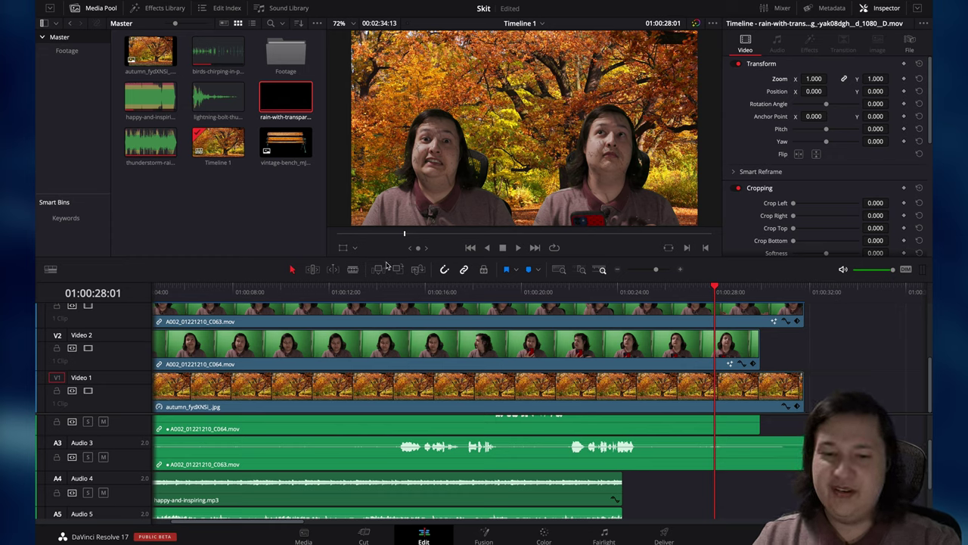
pyautogui.click(305, 292)
pyautogui.hscroll(-3, 394, 342)
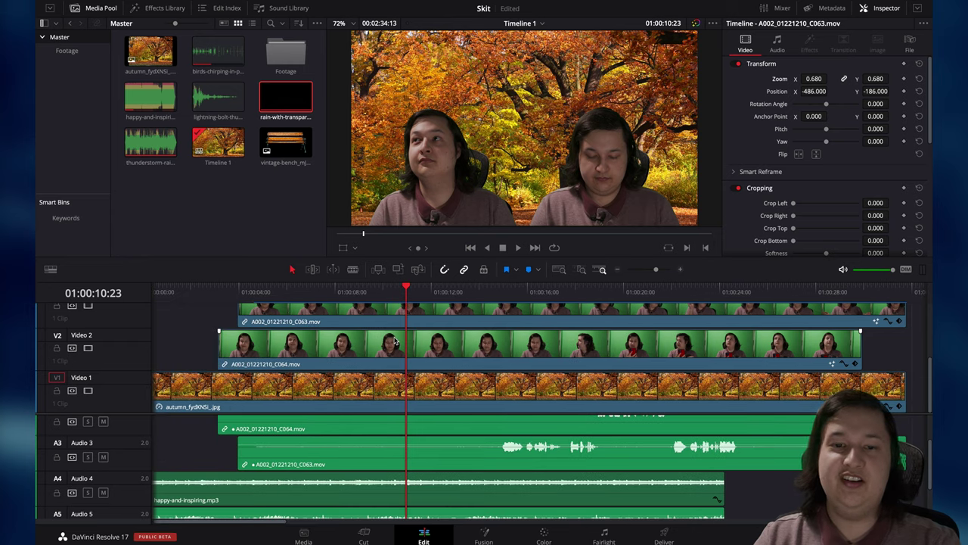
pyautogui.press('space')
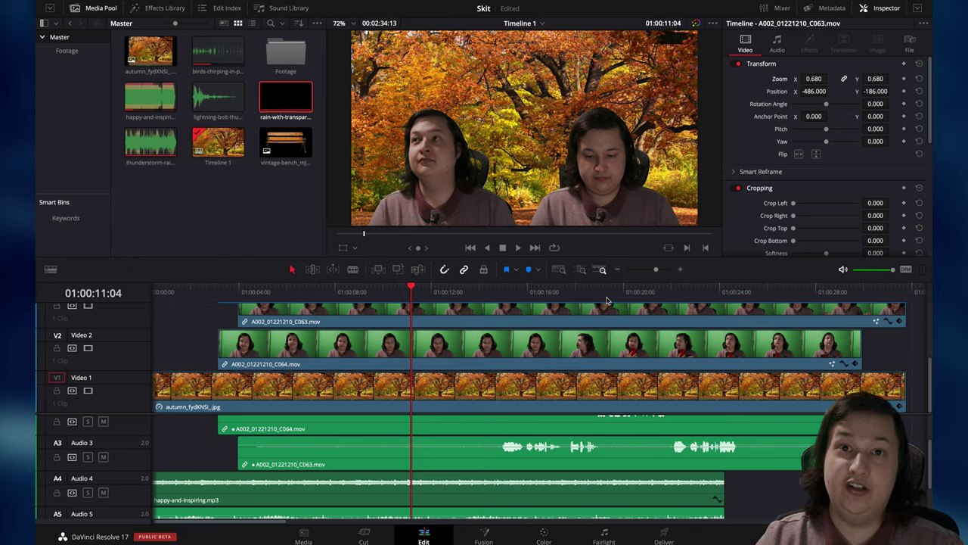
# Split both characters' clips on Video 3 and Video 2 with the Blade at 01:00:24:05, where the rain starts
pyautogui.hscroll(3, 640, 295)
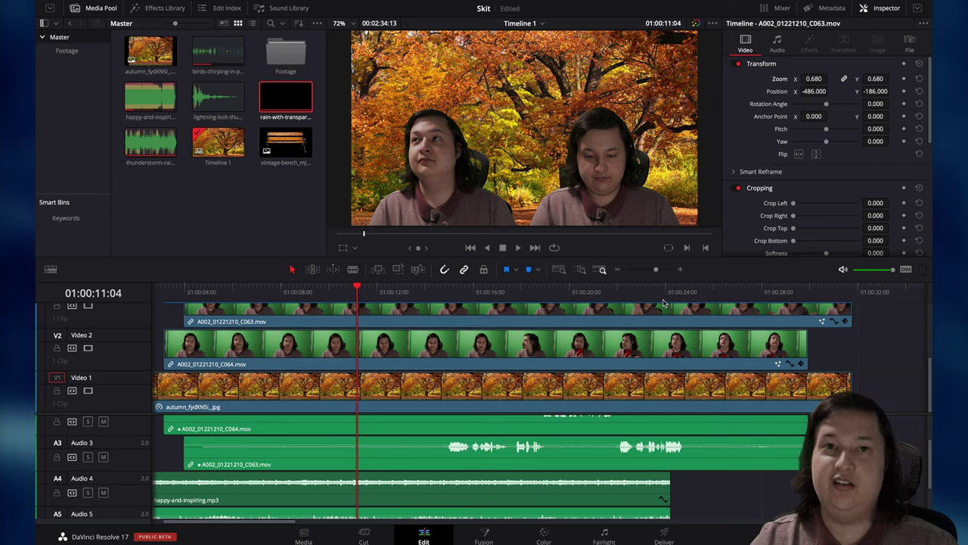
pyautogui.click(649, 294)
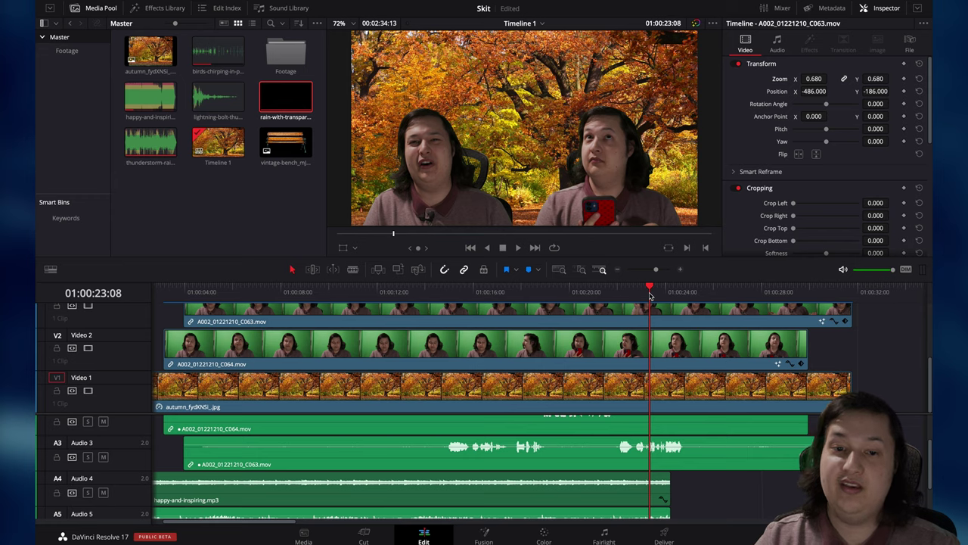
pyautogui.moveTo(655, 304)
pyautogui.mouseDown()
pyautogui.moveTo(581, 294)
pyautogui.moveTo(668, 303)
pyautogui.mouseUp()
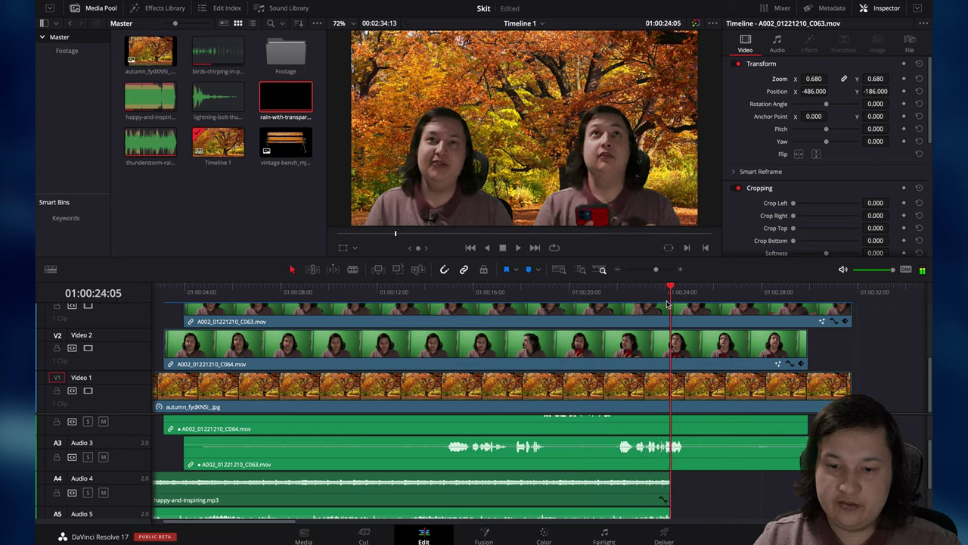
pyautogui.press('F12')
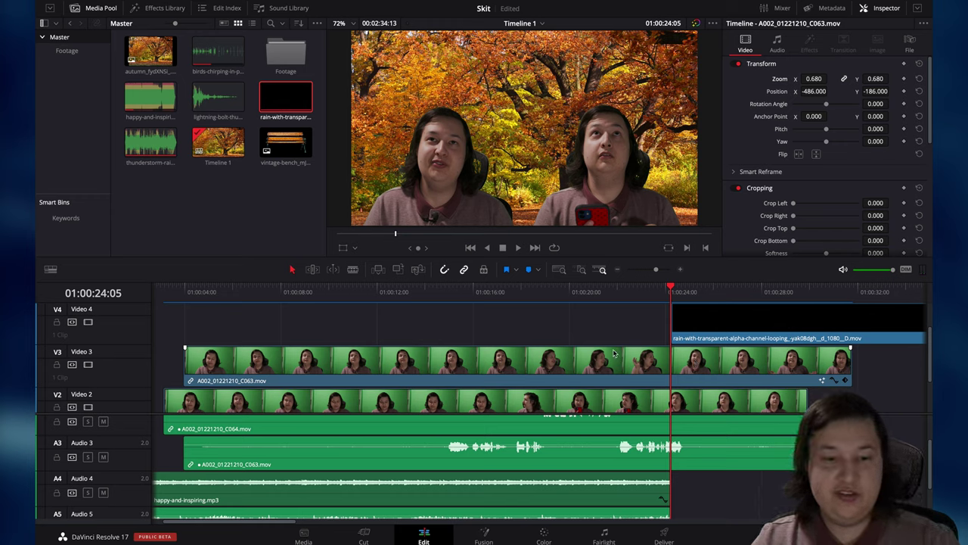
pyautogui.click(673, 362)
pyautogui.click(677, 394)
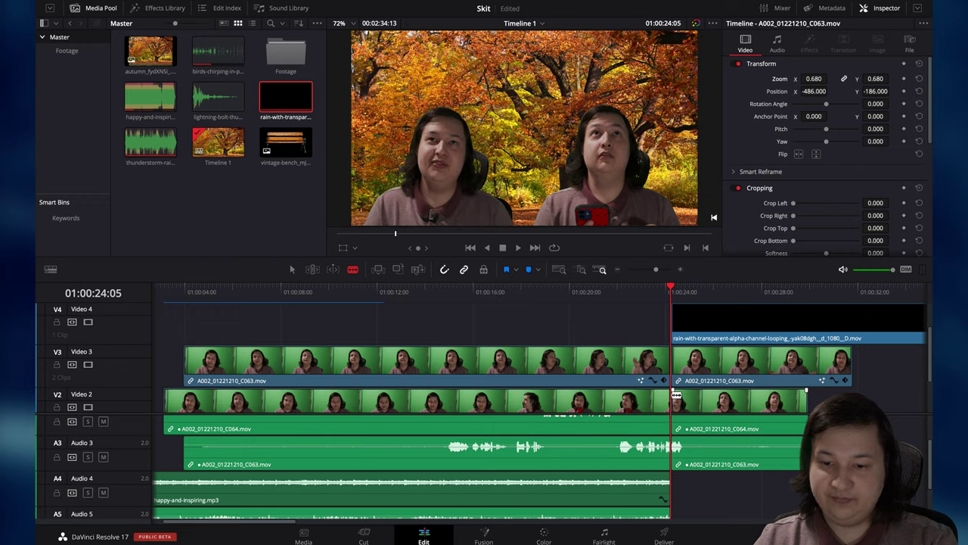
# Split the autumn background on Video 1 at the same rain cue and return to normal selection
pyautogui.scroll(-1, 671, 436)
pyautogui.scroll(-3, 674, 447)
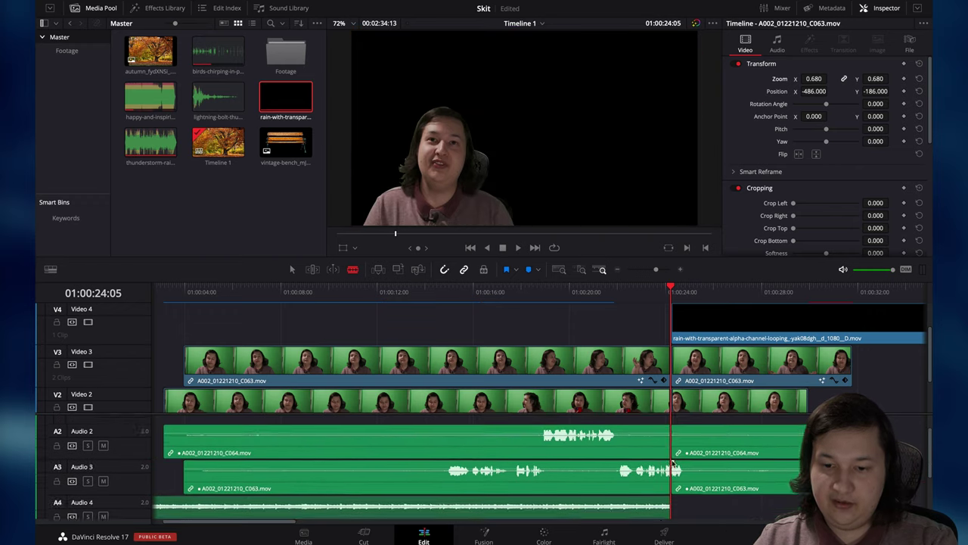
pyautogui.scroll(2, 677, 453)
pyautogui.scroll(-2, 677, 393)
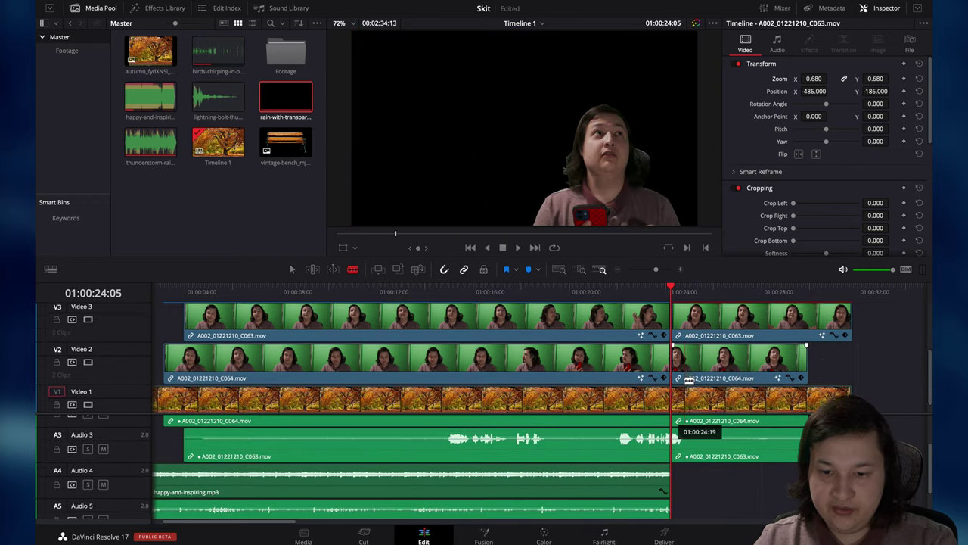
pyautogui.click(674, 382)
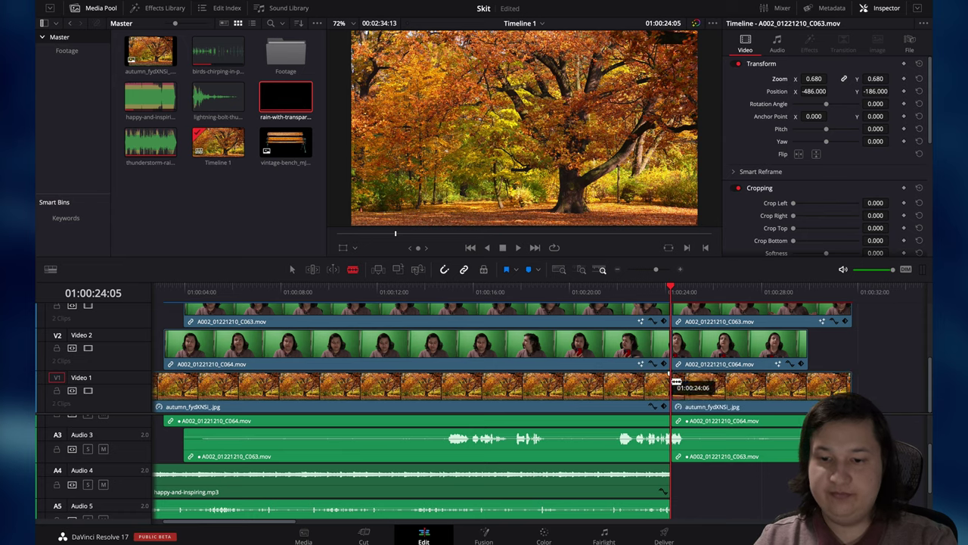
pyautogui.press('a')
# In the Color page, darken both characters' rain-section clips, 04 and 06, by lowering the white end of each custom curve
pyautogui.scroll(2, 681, 356)
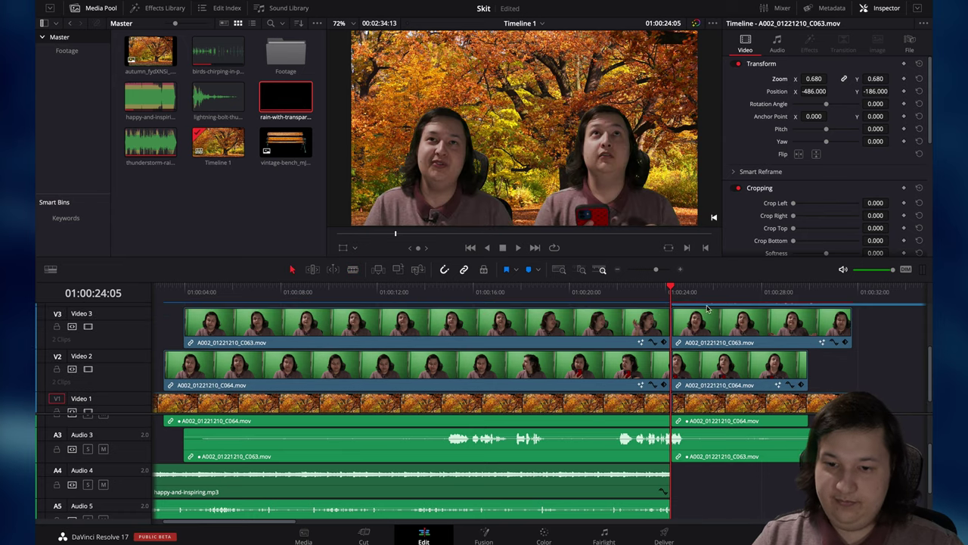
pyautogui.moveTo(683, 296); pyautogui.dragTo(694, 293)
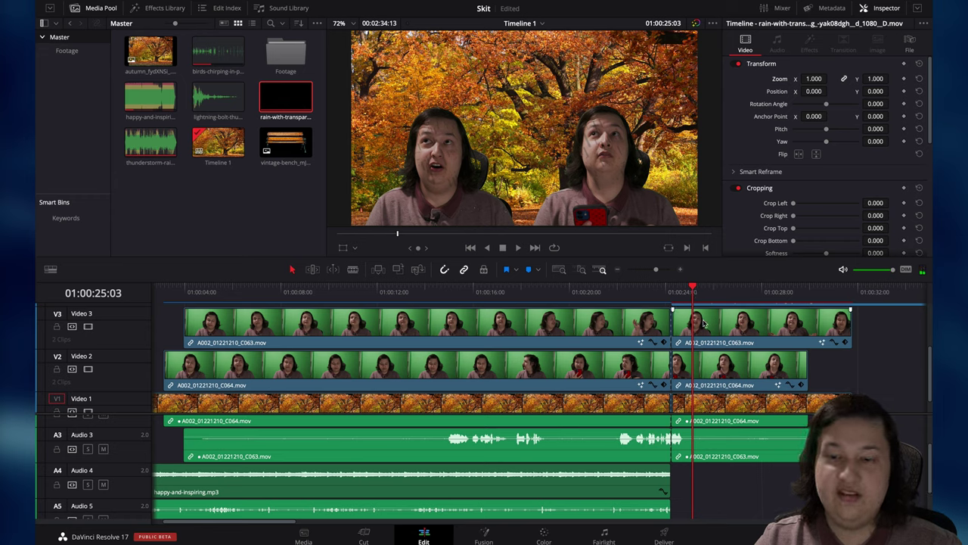
pyautogui.click(545, 539)
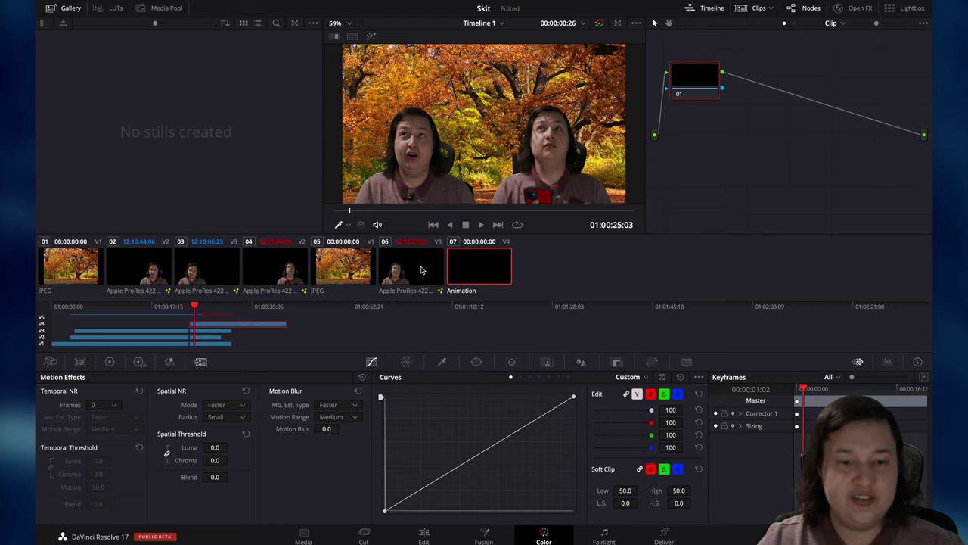
pyautogui.click(286, 272)
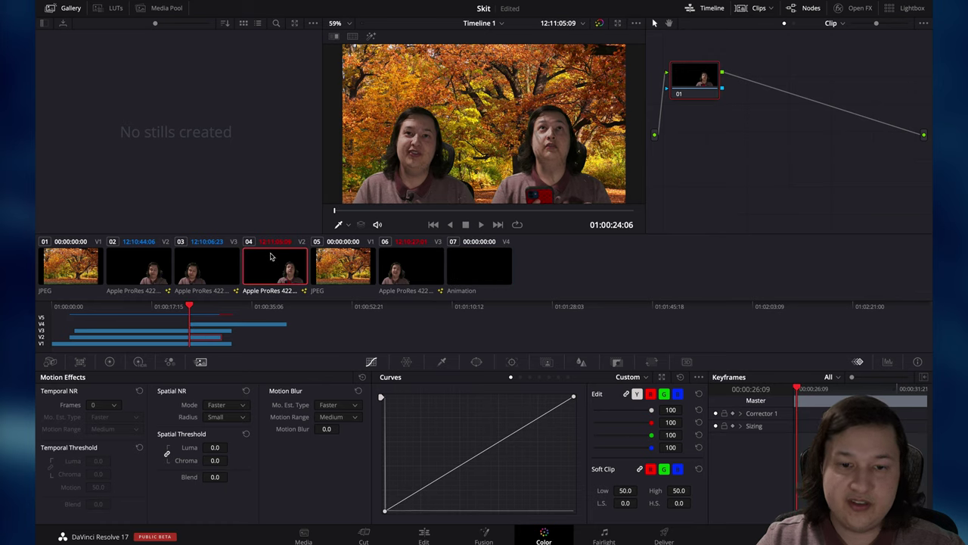
pyautogui.moveTo(574, 397); pyautogui.dragTo(574, 421)
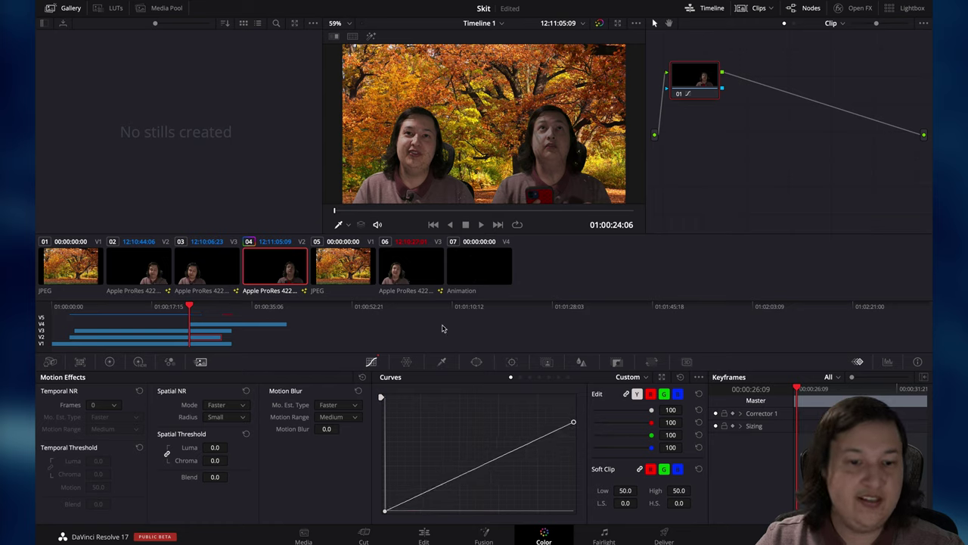
pyautogui.click(410, 277)
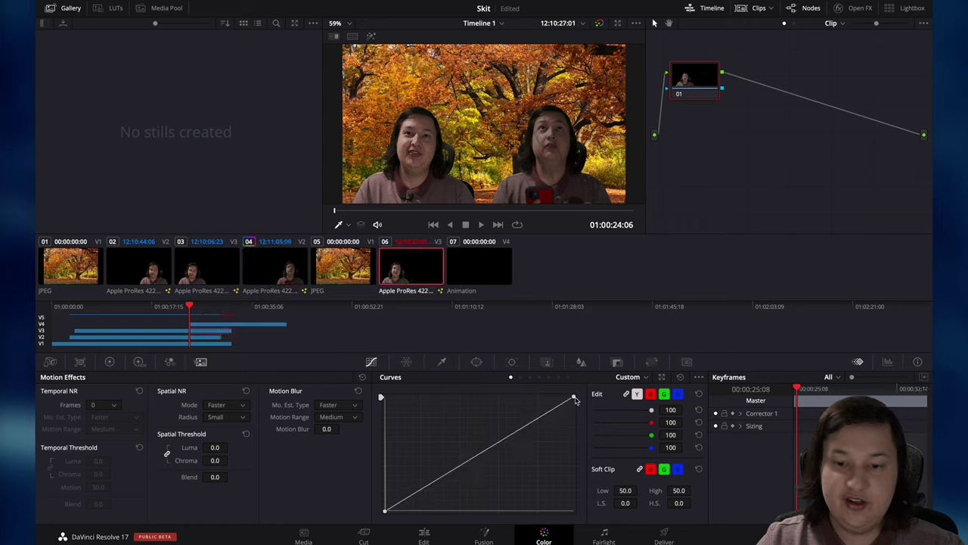
pyautogui.moveTo(575, 399); pyautogui.dragTo(572, 430)
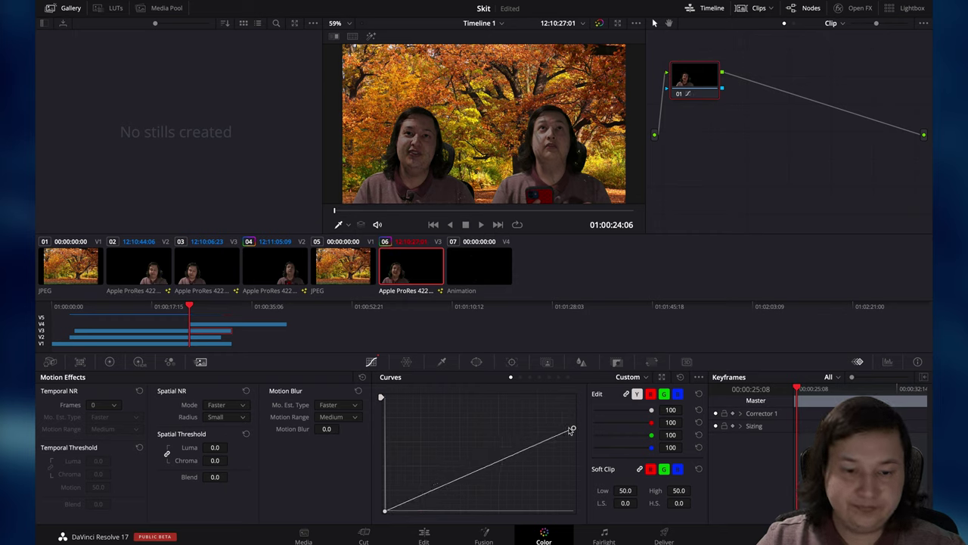
# Shift the Gamma wheel slightly toward blue on clip 06, to about red -0.02 and blue 0.08, and similarly on clip 04
pyautogui.click(110, 362)
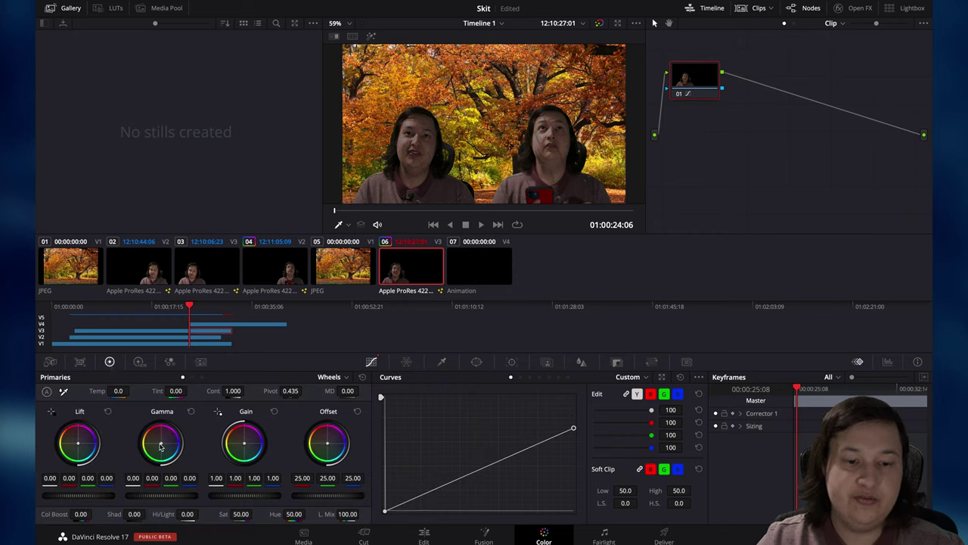
pyautogui.moveTo(161, 442); pyautogui.dragTo(162, 441)
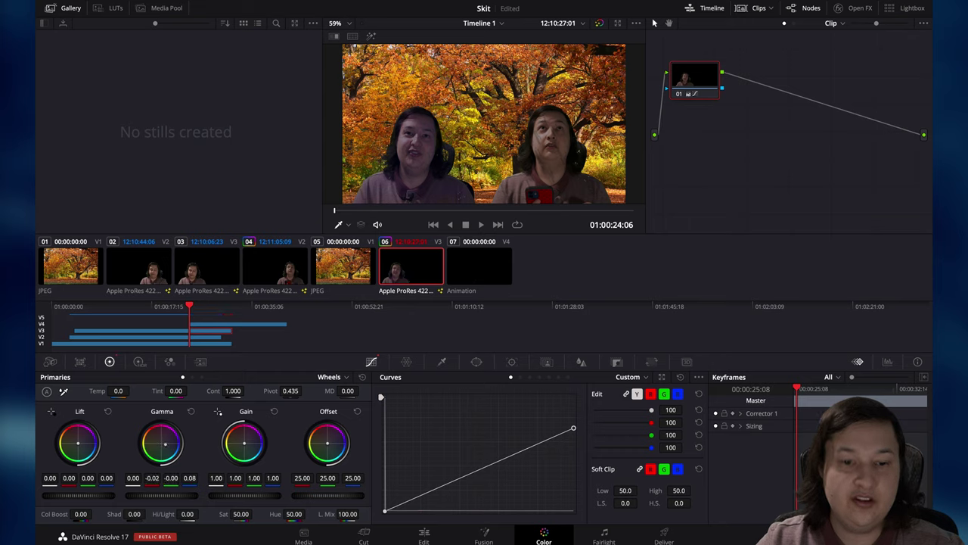
pyautogui.click(288, 269)
pyautogui.moveTo(167, 447); pyautogui.dragTo(168, 446)
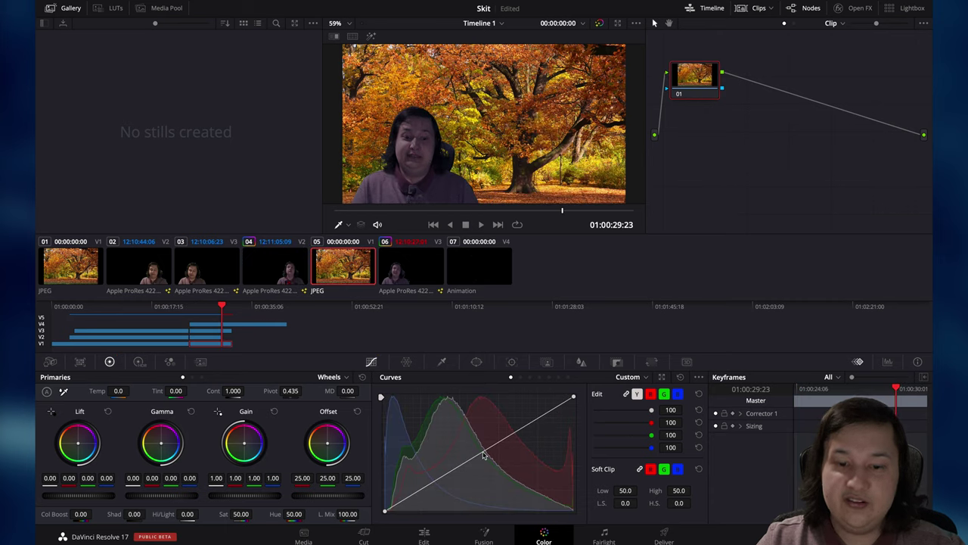
# Darken the rain section of the autumn background, clip 05, by bending the middle of its custom curve downward
pyautogui.moveTo(482, 452); pyautogui.dragTo(477, 482)
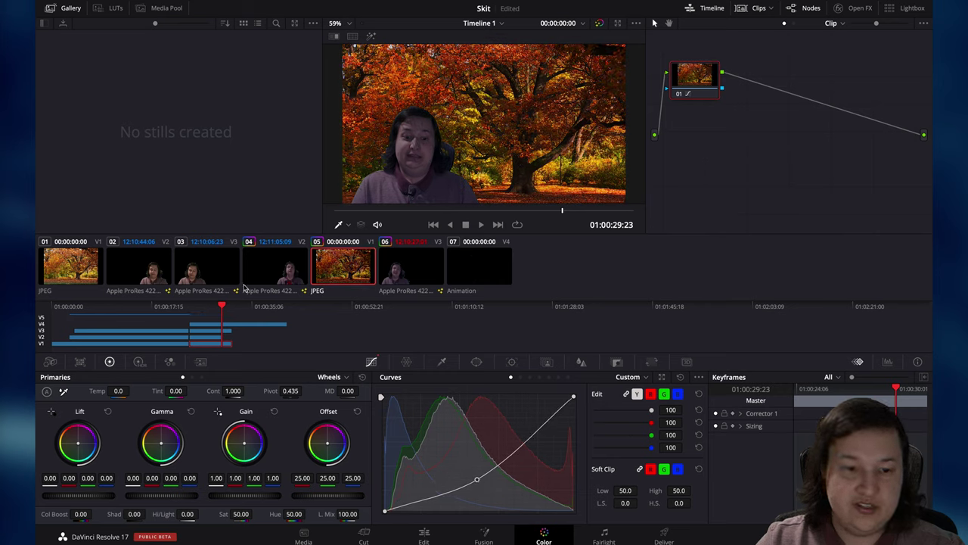
# Shift the Lift wheel of background clip 05 toward blue, about green -0.02 and blue 0.16, and set its saturation to 29.20
pyautogui.click(200, 317)
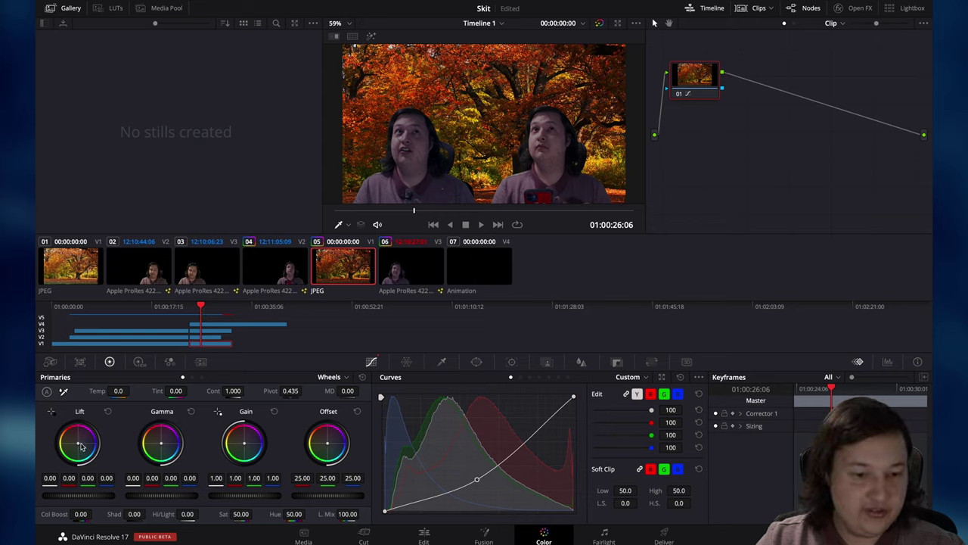
pyautogui.moveTo(81, 446); pyautogui.dragTo(78, 443)
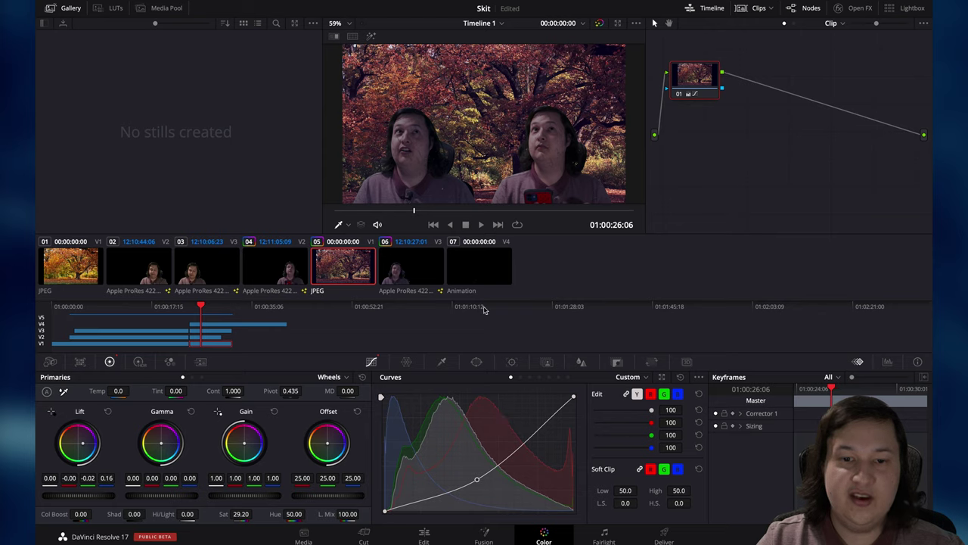
# Return to the Edit page and play the skit's opening to review how the characters appear
pyautogui.click(425, 537)
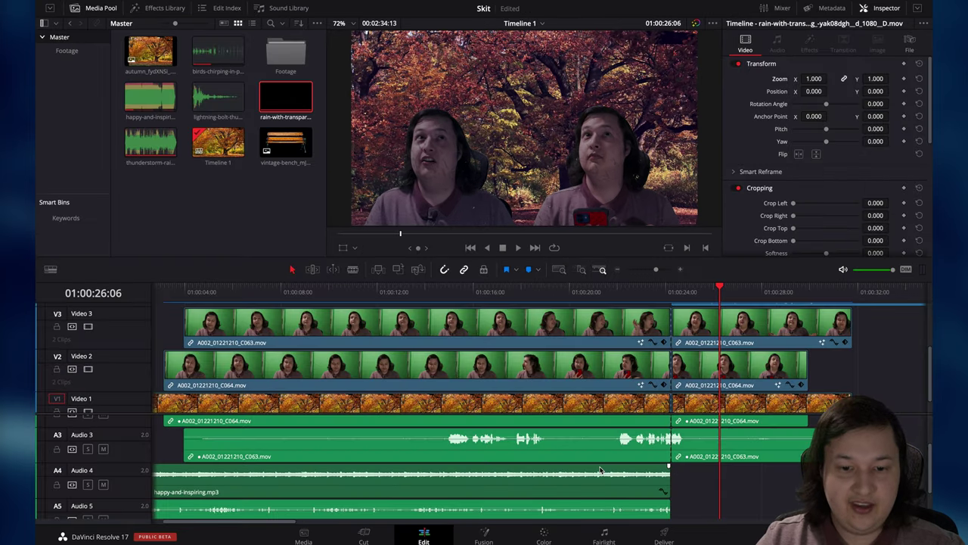
pyautogui.scroll(2, 600, 470)
pyautogui.scroll(1, 600, 471)
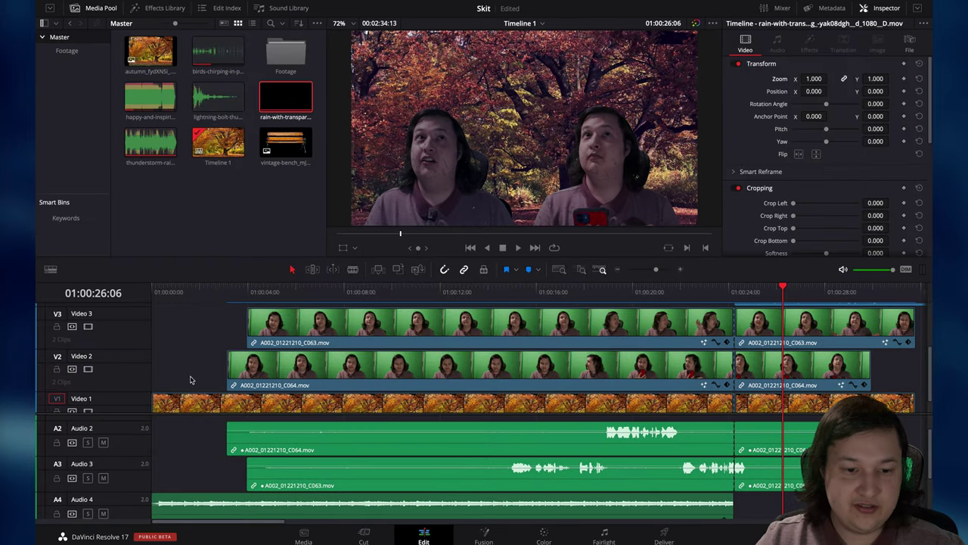
pyautogui.click(194, 299)
pyautogui.press('space')
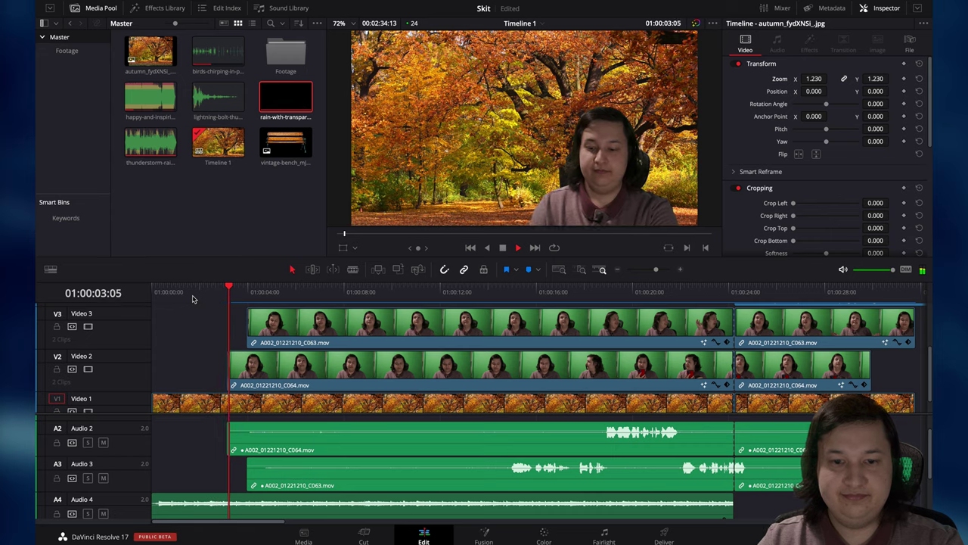
pyautogui.press('space')
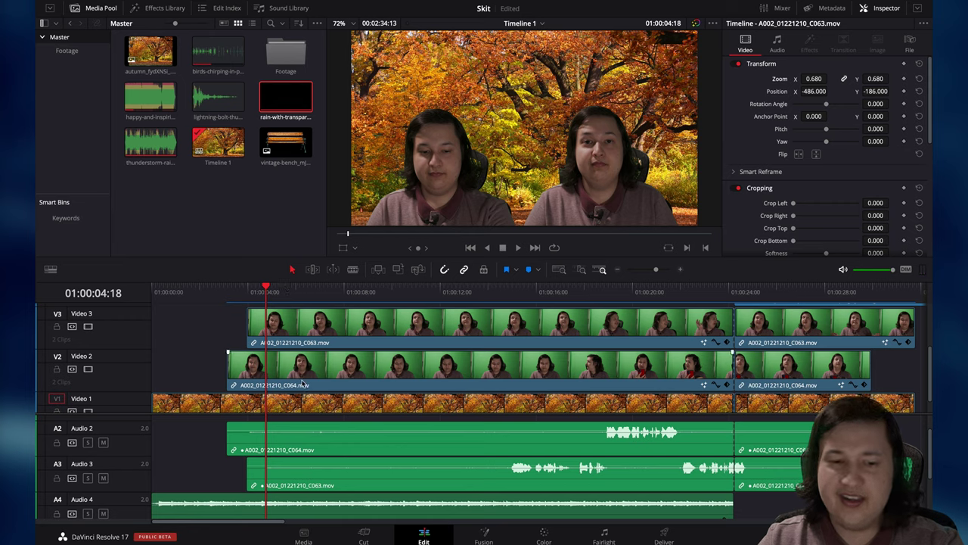
# Trim the starts of the first Video 2 clip and the autumn background to the Video 3 clip's start at 01:00:03:23
pyautogui.scroll(-2, 302, 383)
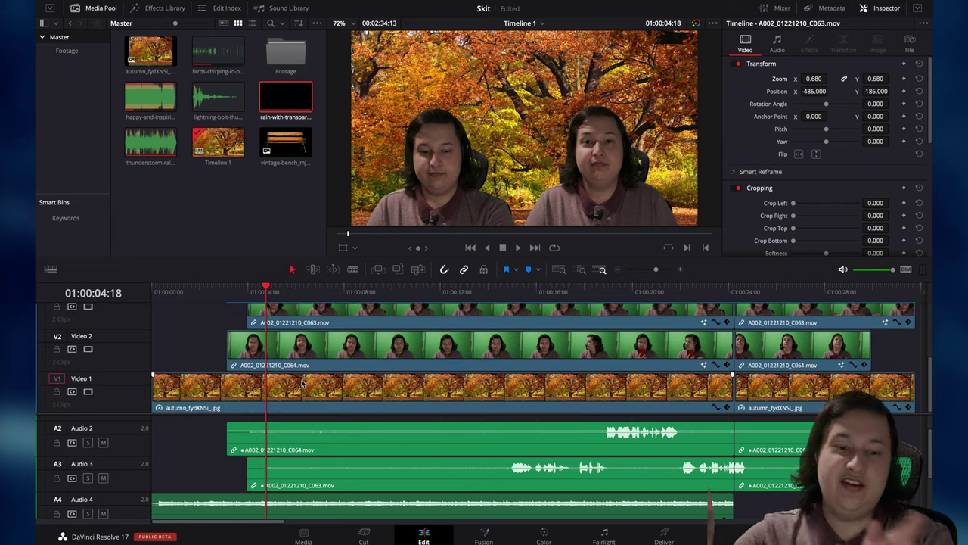
pyautogui.scroll(2, 302, 382)
pyautogui.scroll(3, 303, 384)
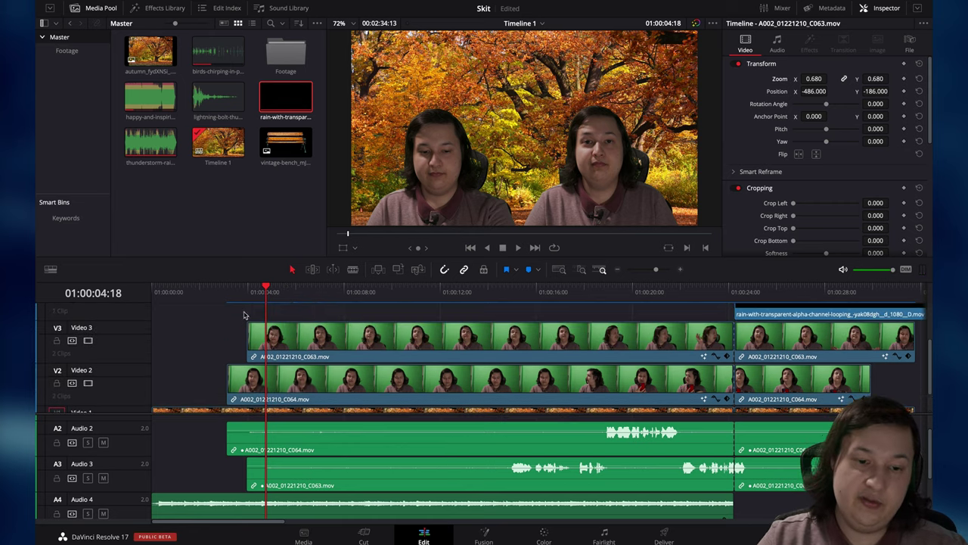
pyautogui.click(247, 292)
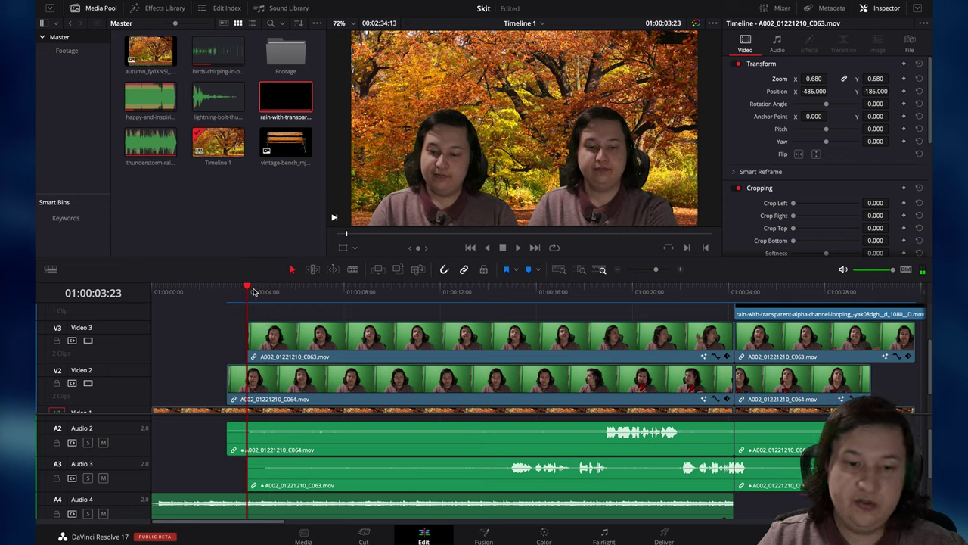
pyautogui.scroll(-2, 248, 330)
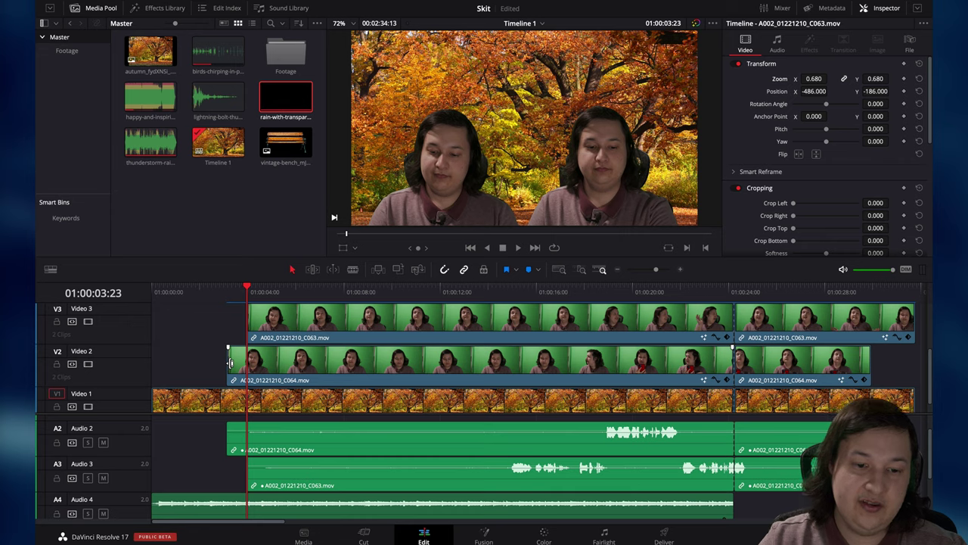
pyautogui.moveTo(230, 363); pyautogui.dragTo(248, 362)
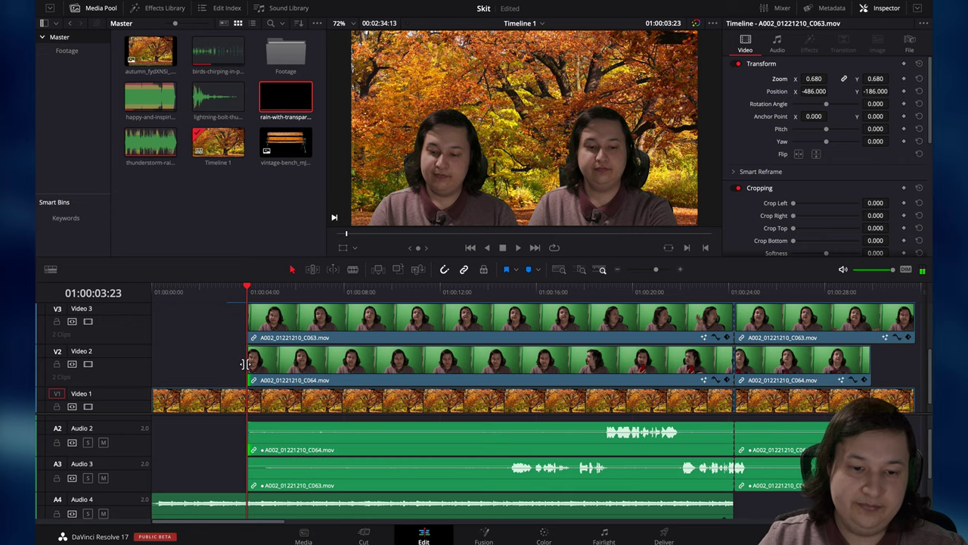
pyautogui.scroll(-2, 245, 364)
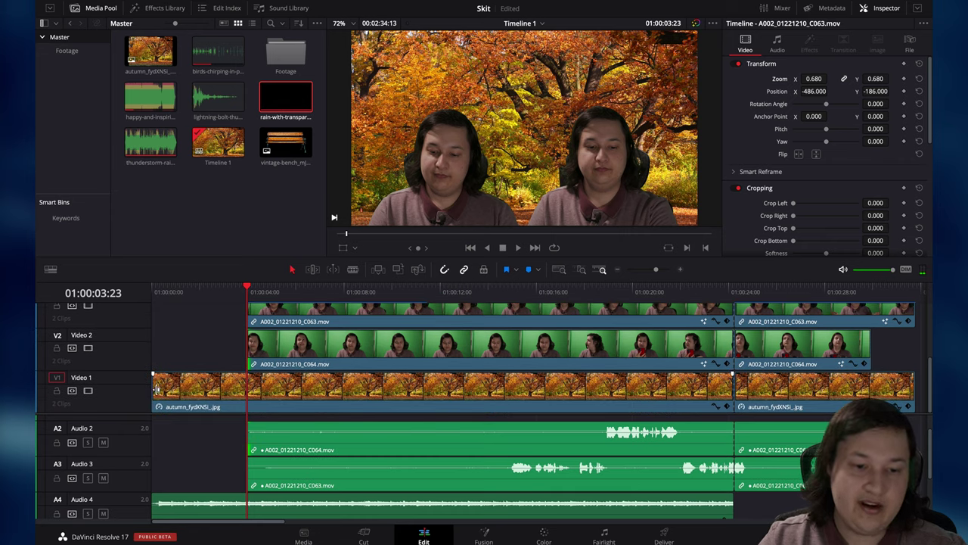
pyautogui.moveTo(156, 389); pyautogui.dragTo(248, 389)
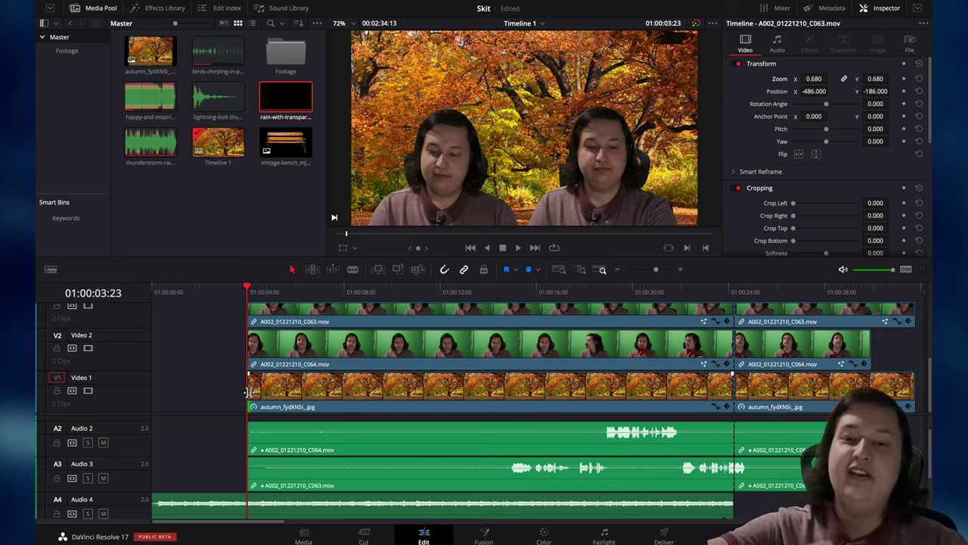
# Add fade-ins of roughly one second to the opening character and background clips
pyautogui.scroll(2, 383, 433)
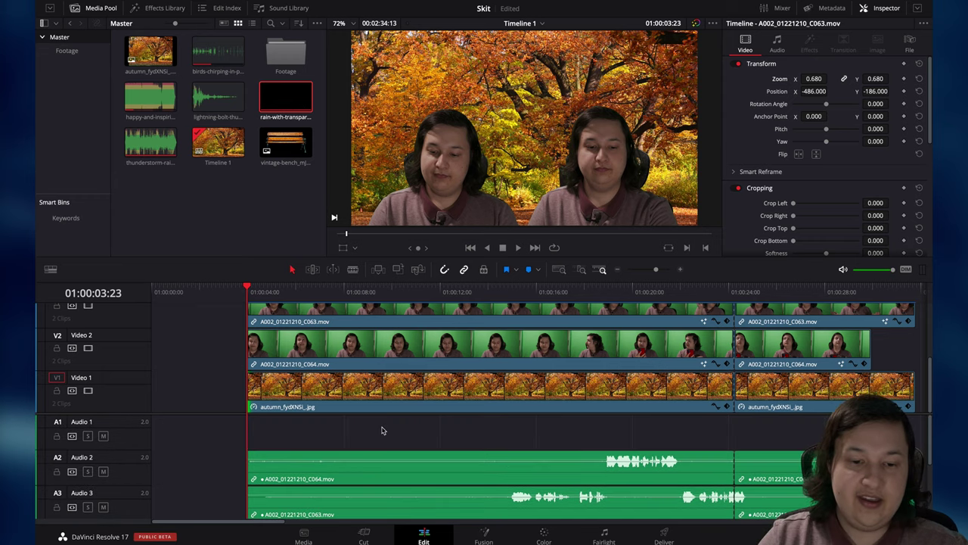
pyautogui.scroll(2, 364, 387)
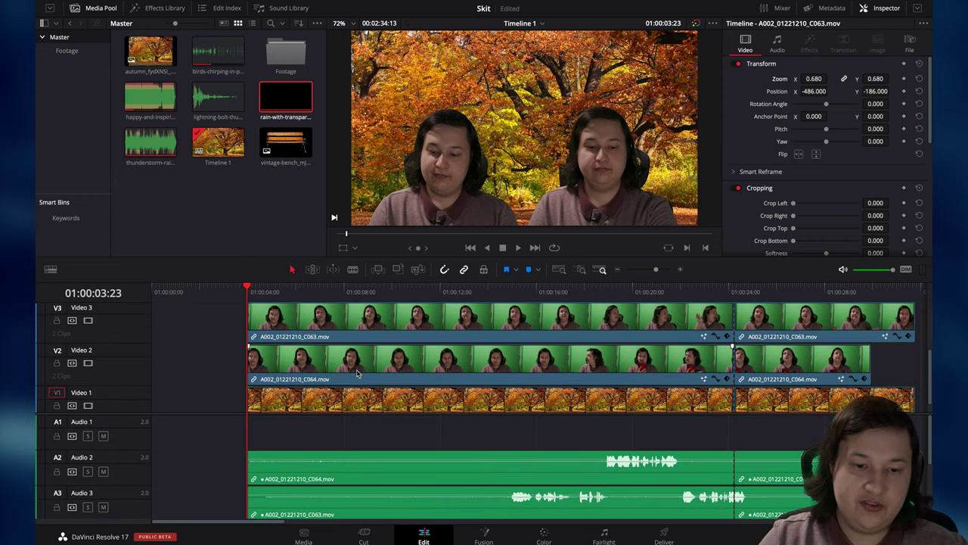
pyautogui.click(194, 292)
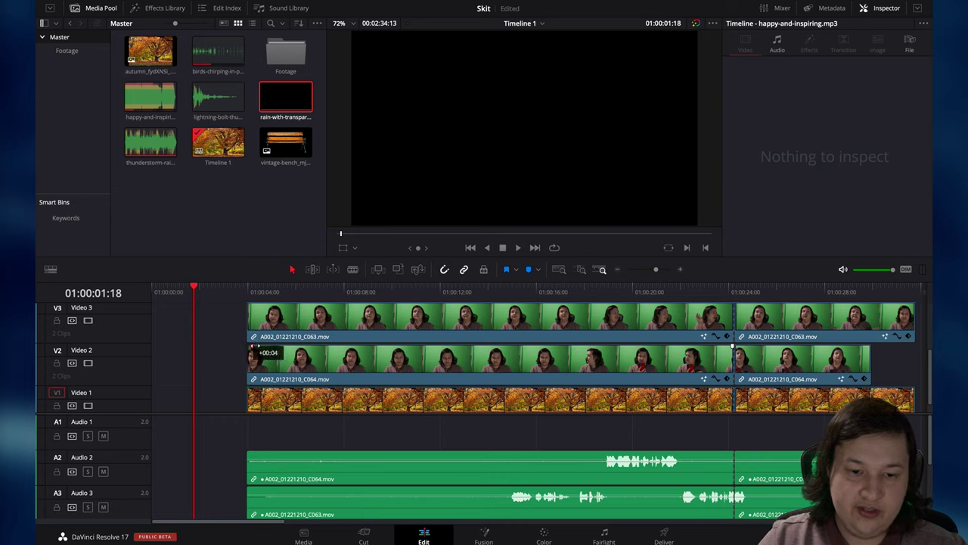
pyautogui.scroll(1, 280, 345)
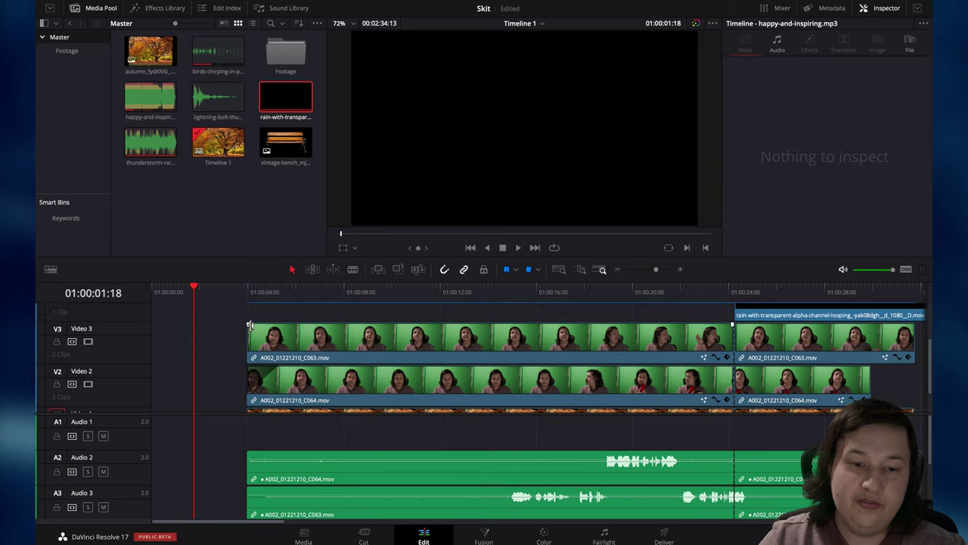
pyautogui.scroll(-1, 291, 332)
pyautogui.scroll(-1, 268, 364)
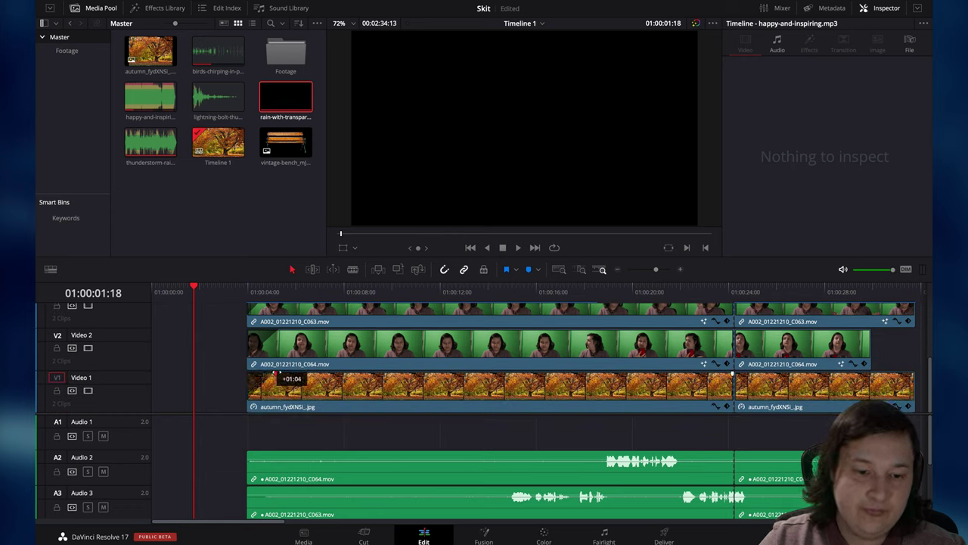
# Play the skit from before the fade-ins through the rain section to review the edit
pyautogui.click(222, 288)
pyautogui.press('space')
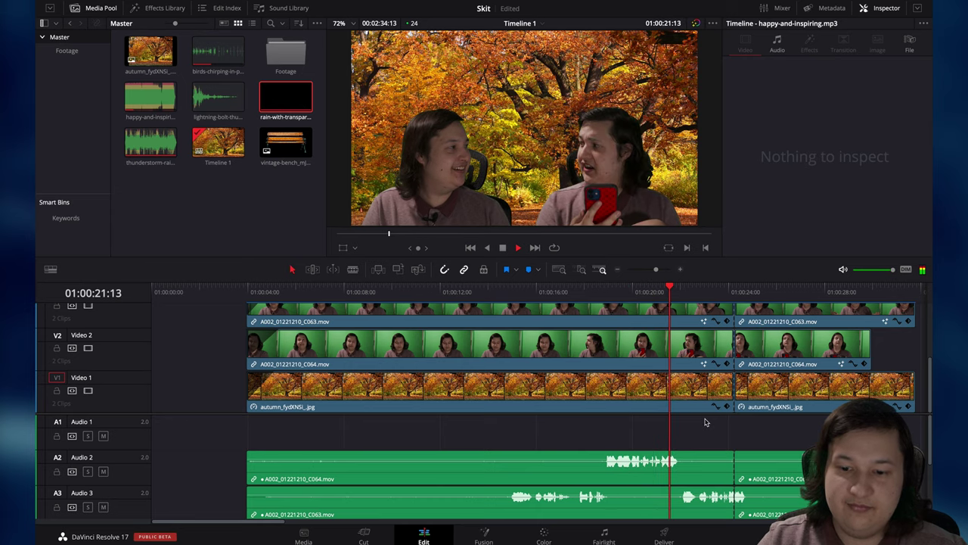
pyautogui.scroll(-2, 718, 426)
pyautogui.scroll(-3, 718, 426)
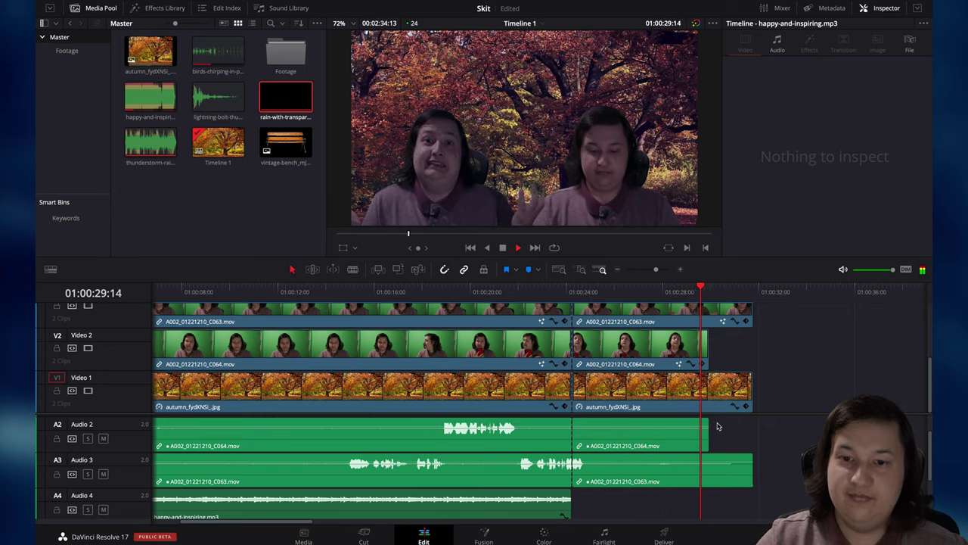
pyautogui.press('space')
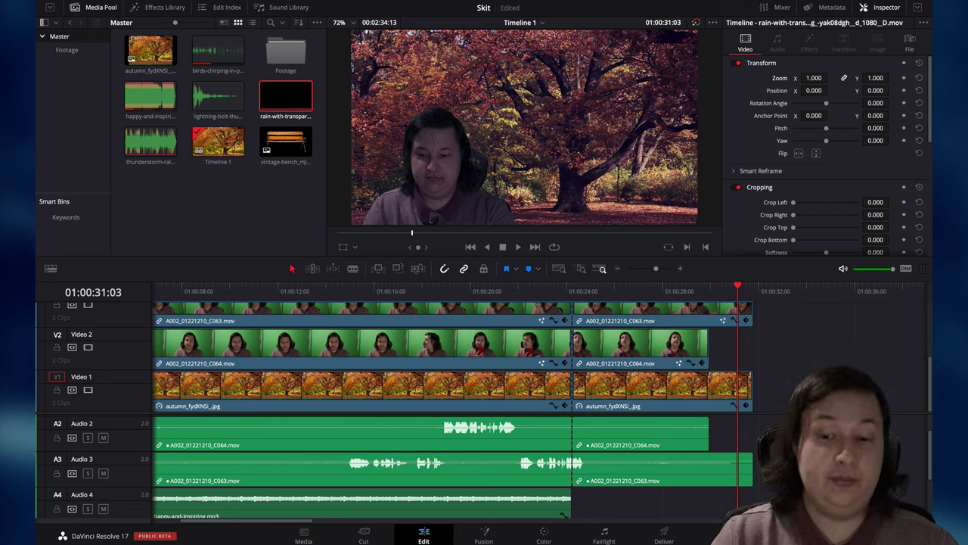
# Open the Deliver page, enlarge its preview and examine the Custom render settings for file name, format, codec, resolution and quality
pyautogui.click(664, 537)
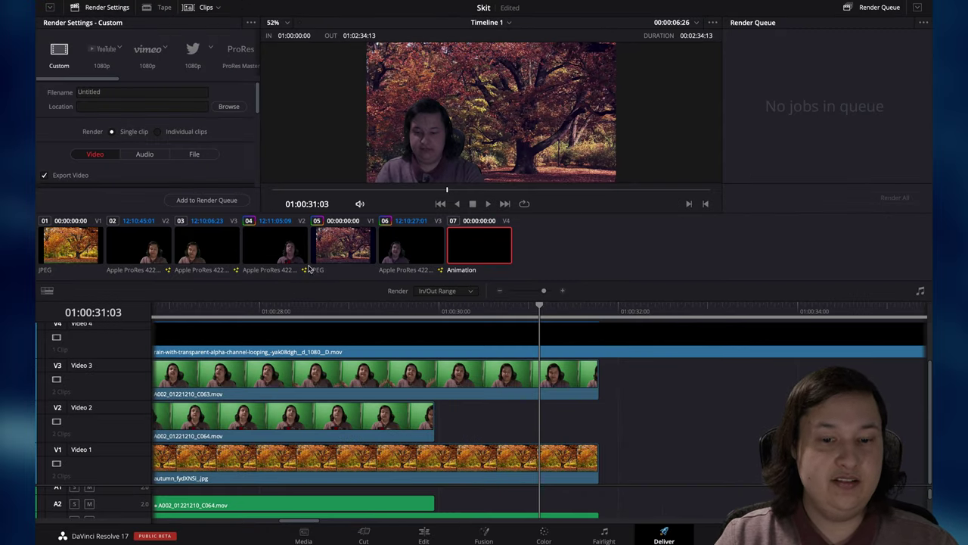
pyautogui.moveTo(566, 213); pyautogui.dragTo(545, 284)
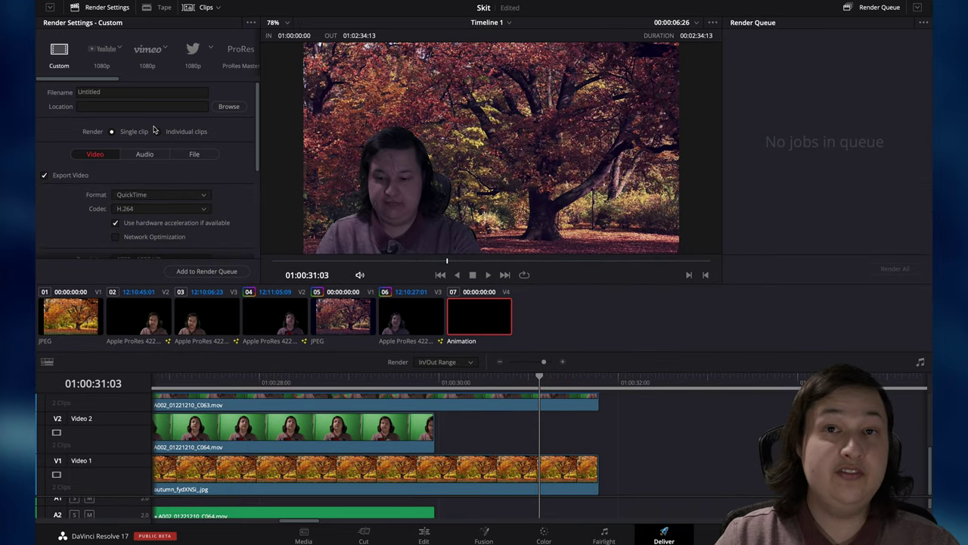
pyautogui.click(134, 92)
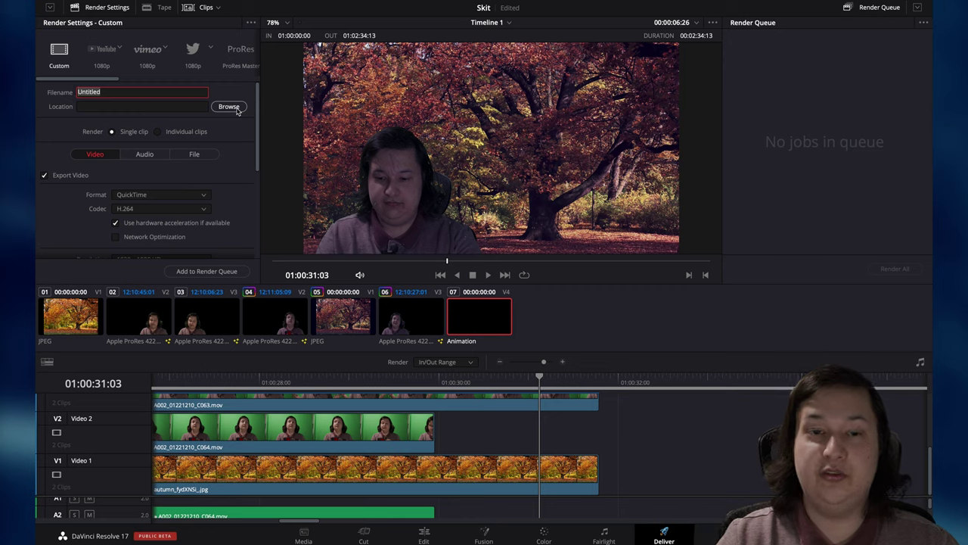
pyautogui.scroll(-5, 235, 128)
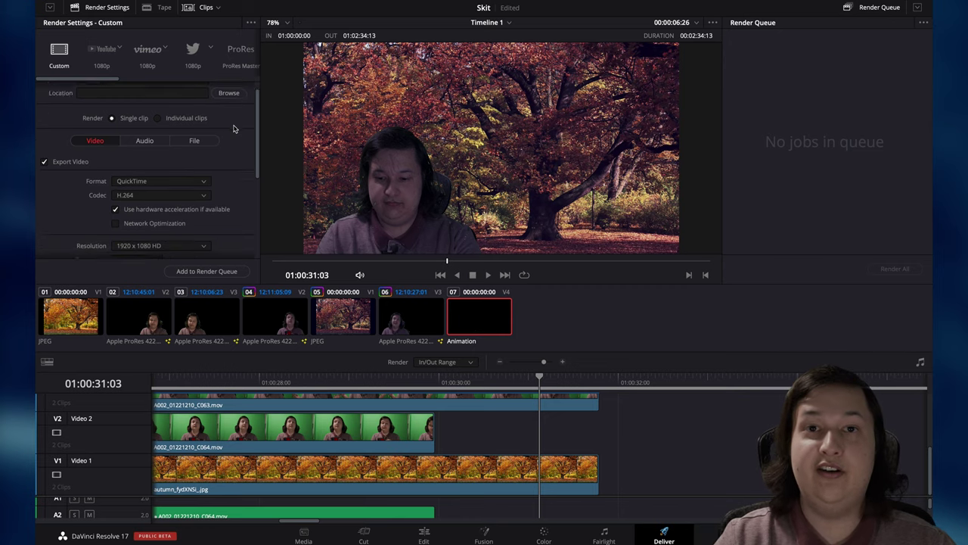
pyautogui.scroll(-2, 234, 127)
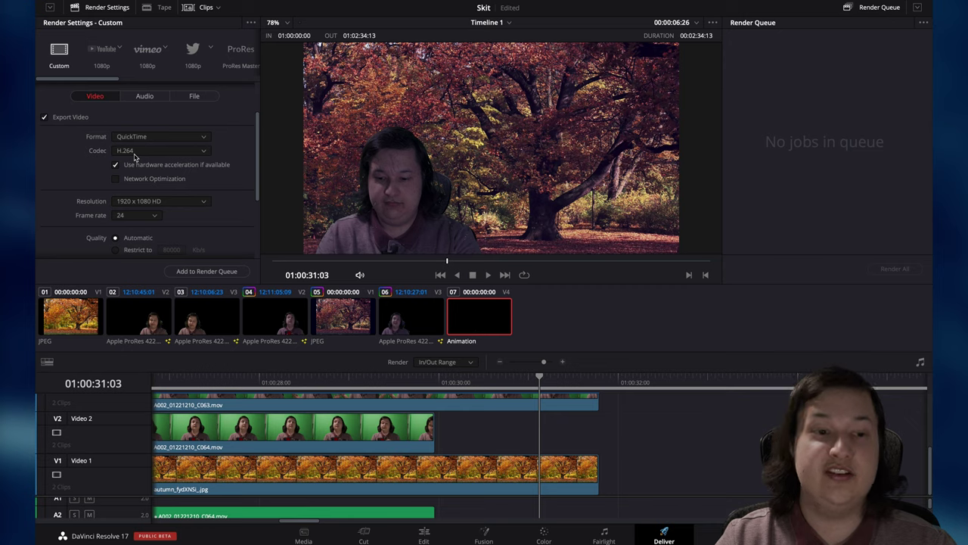
pyautogui.scroll(-5, 201, 206)
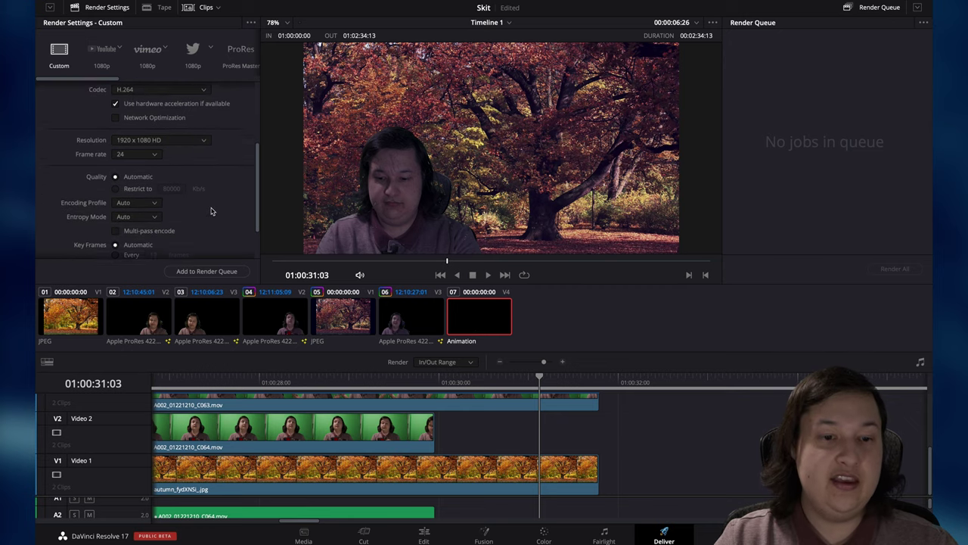
pyautogui.scroll(-3, 211, 211)
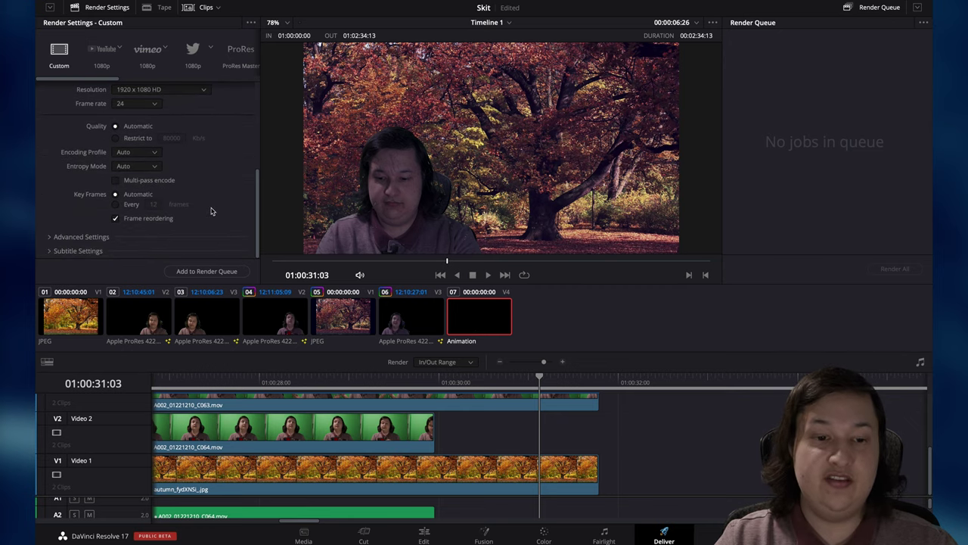
# Queue the timeline for rendering as Untitled.mov in the Resolve Data folder and run the render briefly before stopping it
pyautogui.click(207, 272)
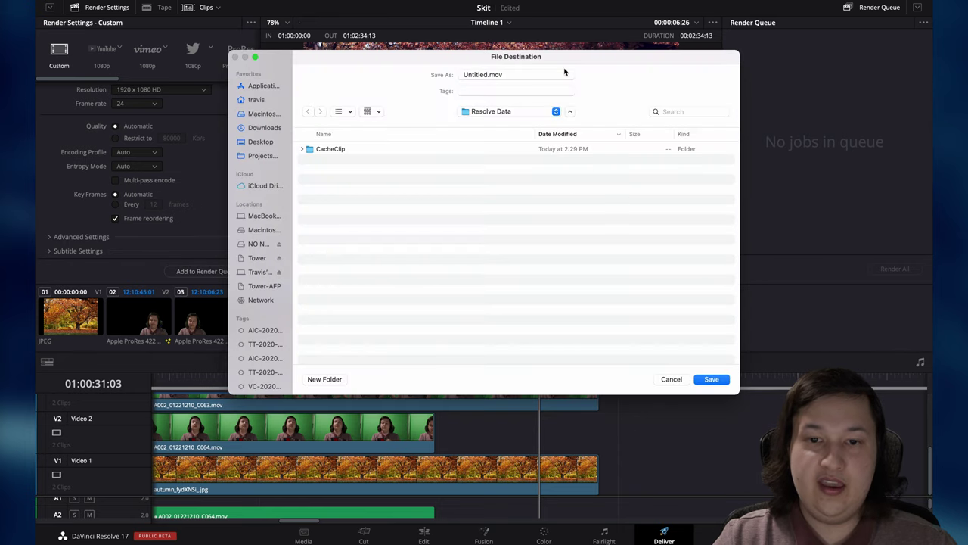
pyautogui.click(712, 379)
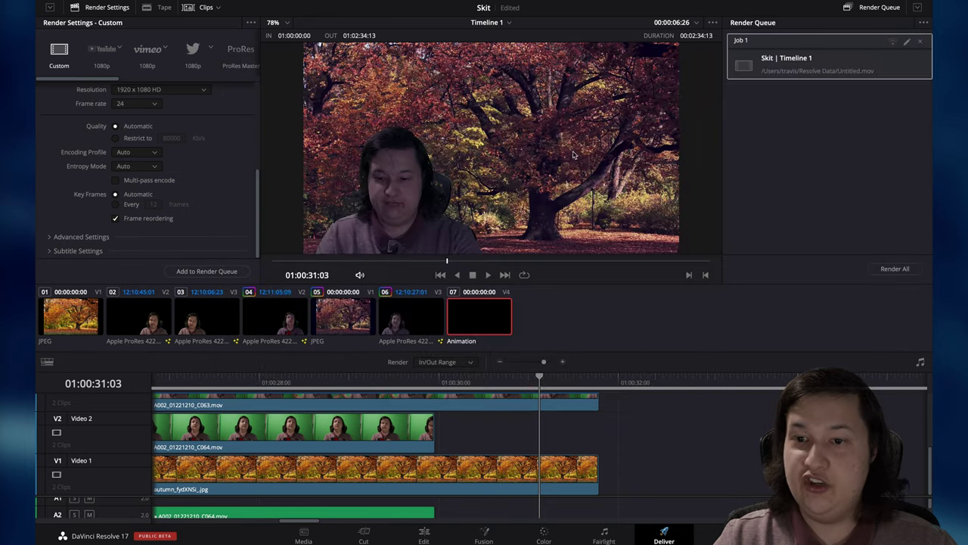
pyautogui.click(883, 270)
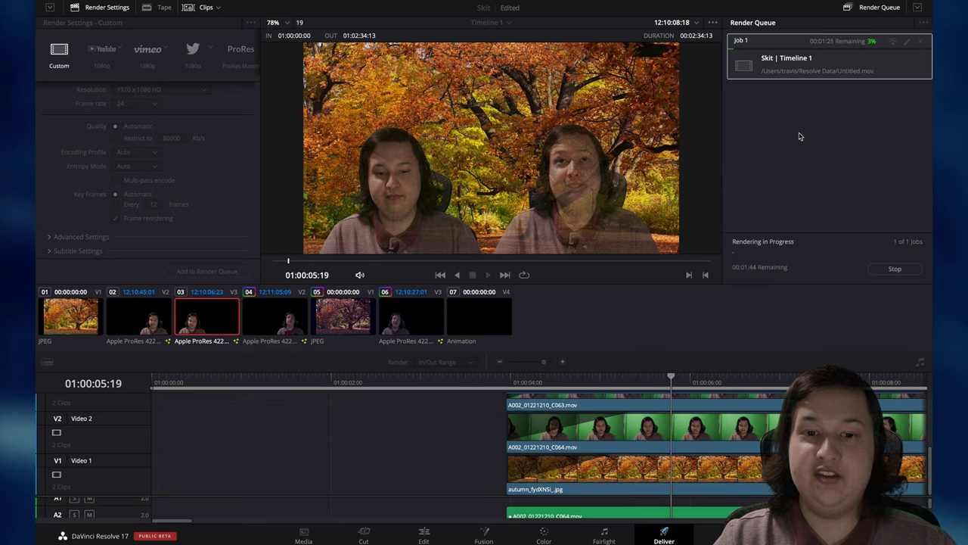
pyautogui.click(896, 270)
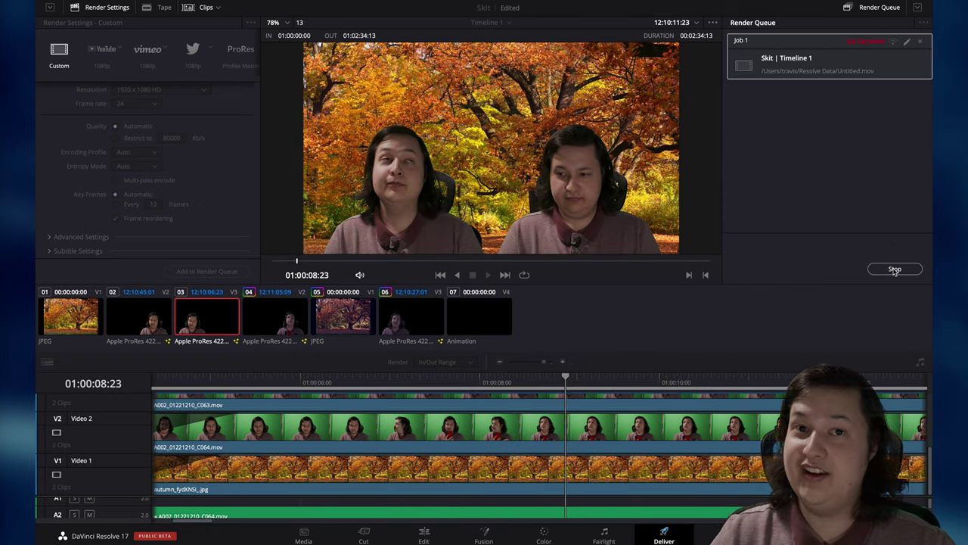